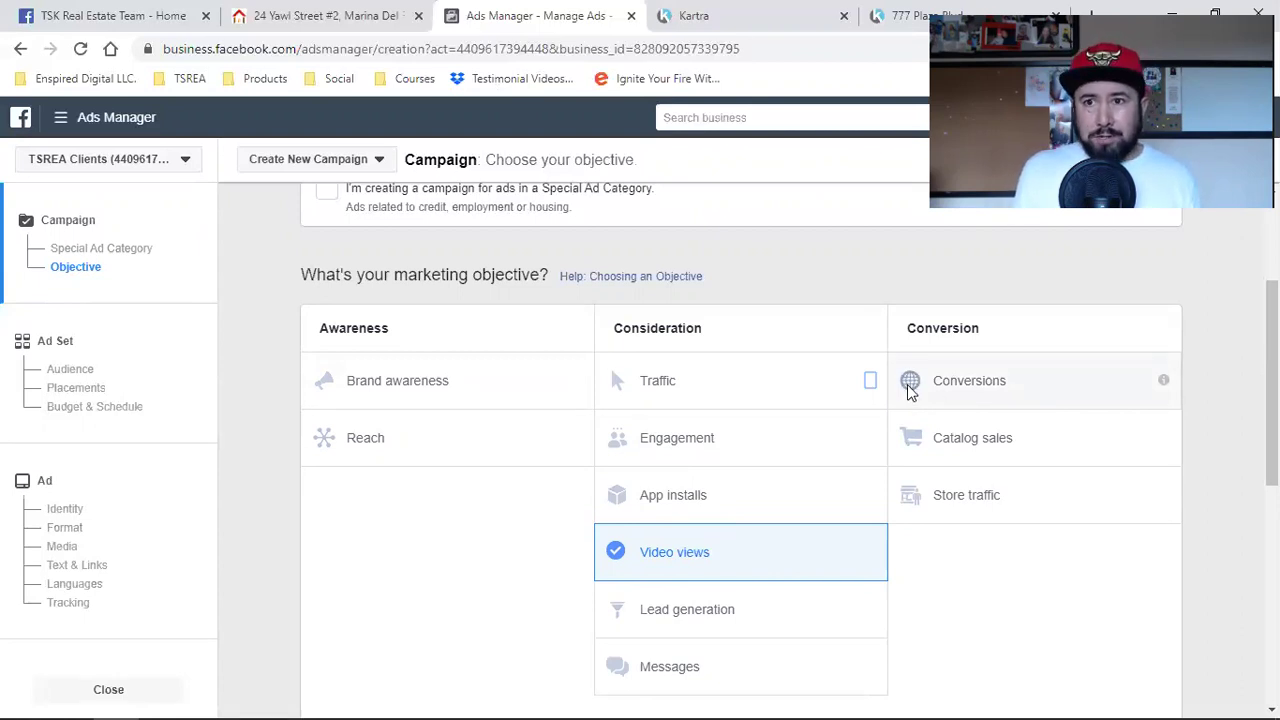
Step: Open the 777 Plaza Blvd page, dismiss its thank-you popup, and look over the 24 Yawl Street listing
click(905, 16)
click(1071, 428)
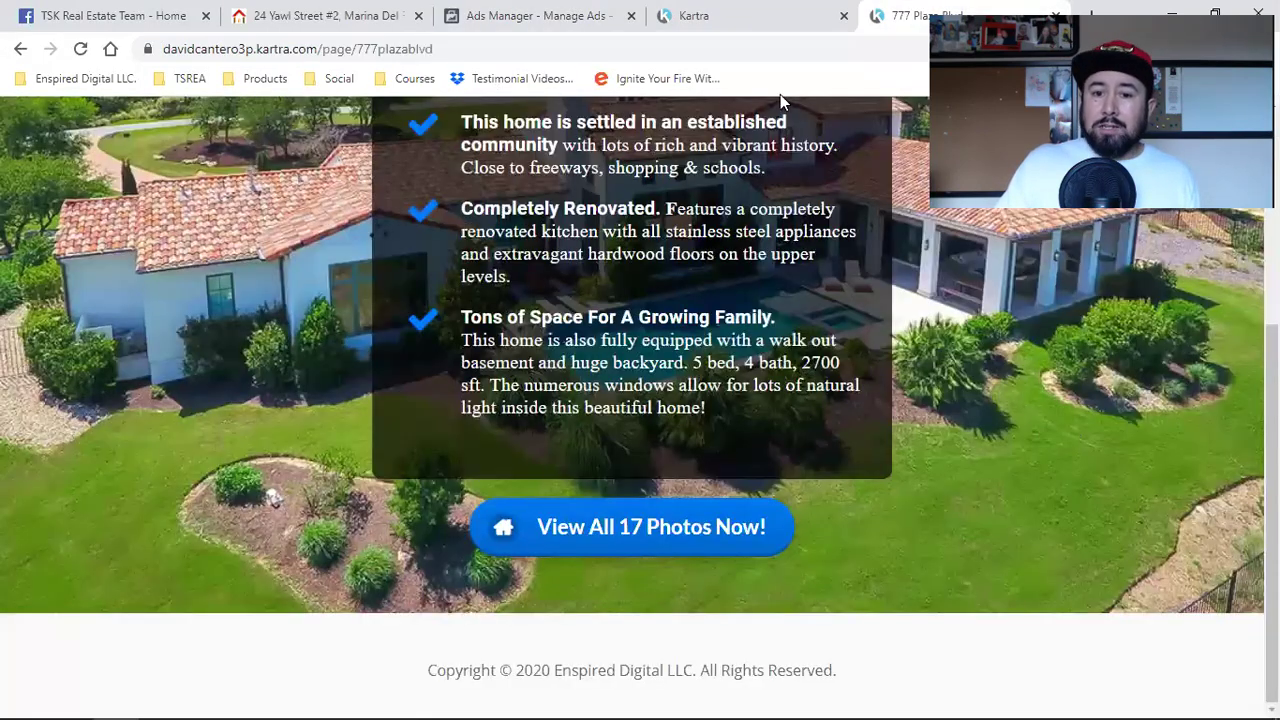
click(320, 16)
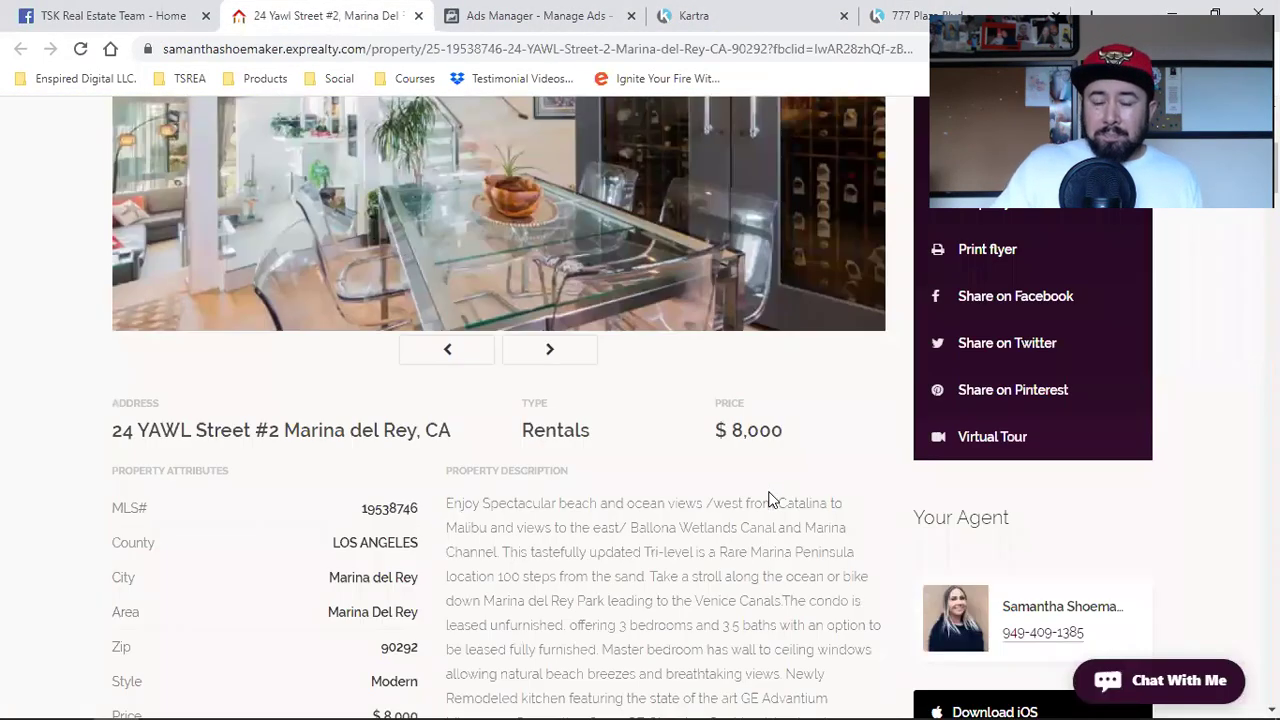
scroll(770, 500, up, 4)
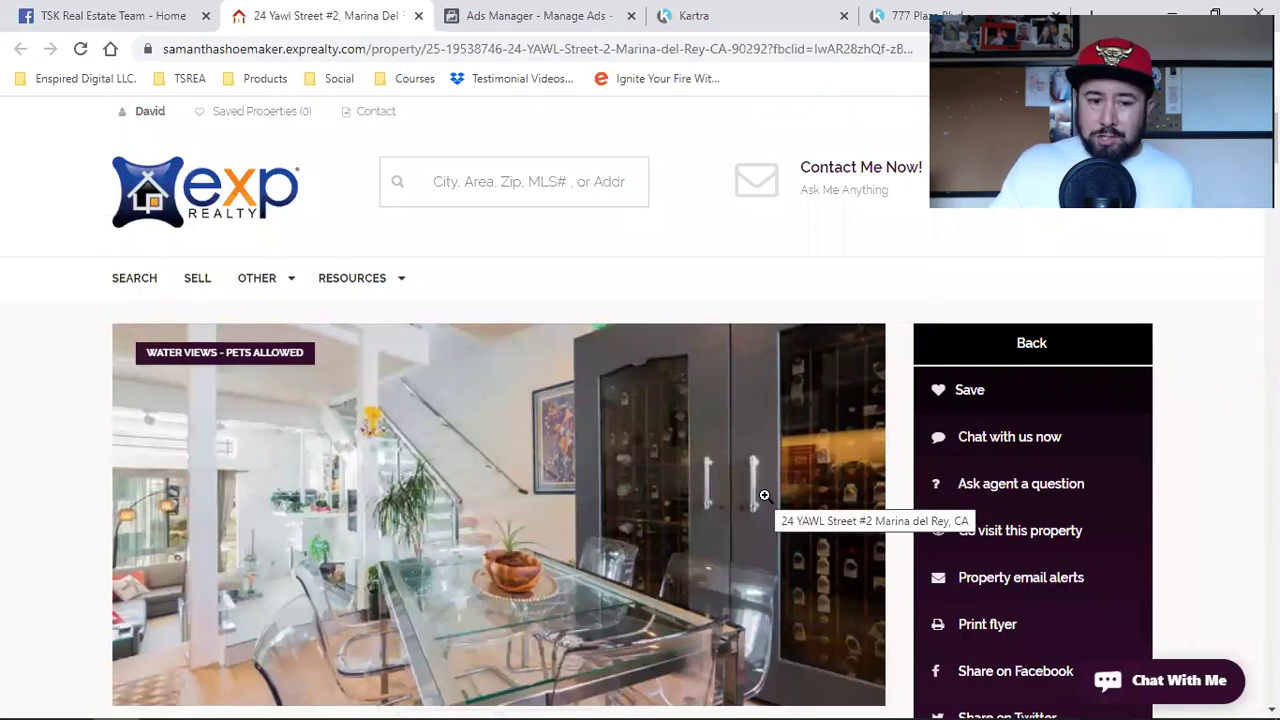
scroll(764, 495, down, 4)
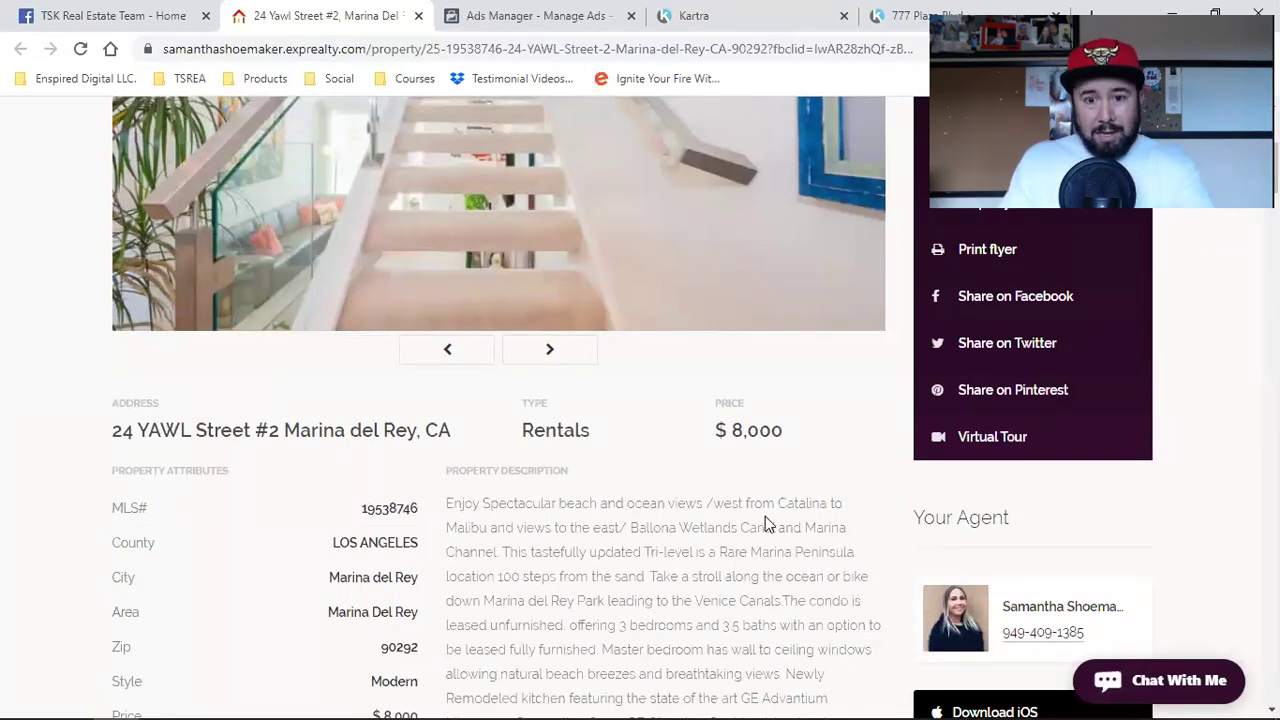
scroll(765, 516, up, 5)
Step: Return to the 777 Plaza Blvd landing page and scroll through its content
click(920, 15)
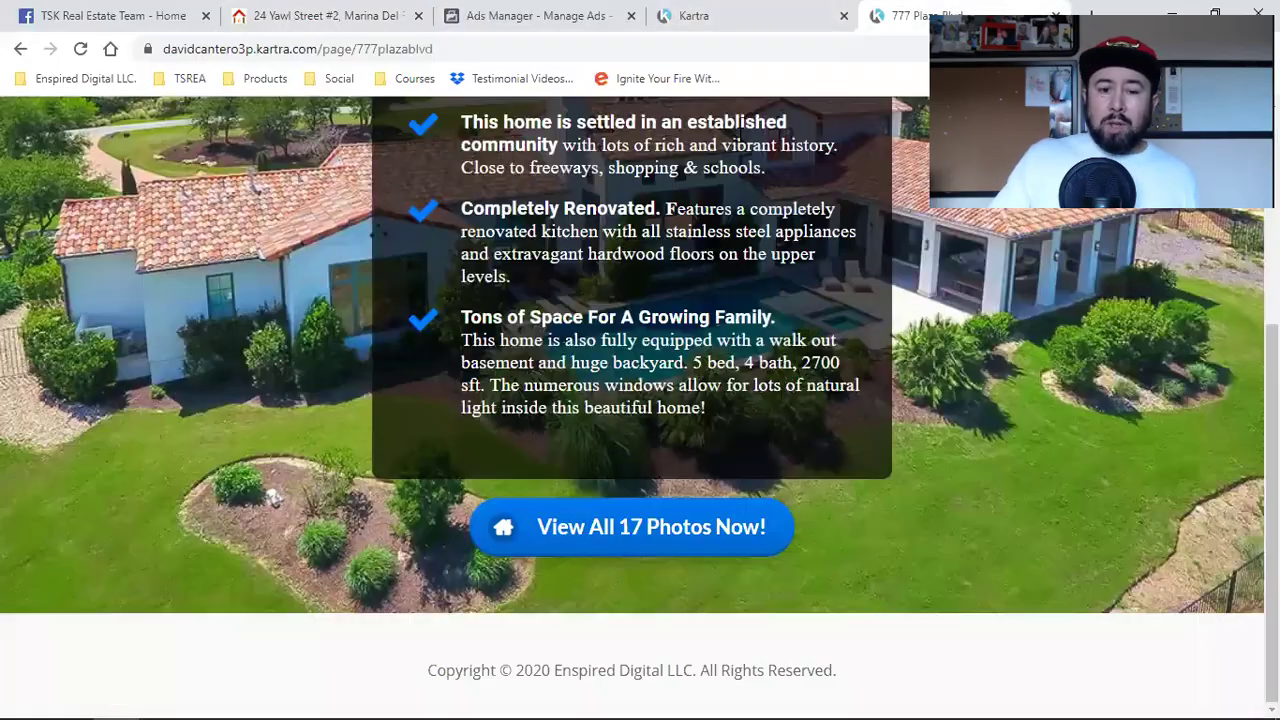
scroll(840, 240, up, 4)
scroll(849, 262, down, 4)
scroll(915, 364, up, 4)
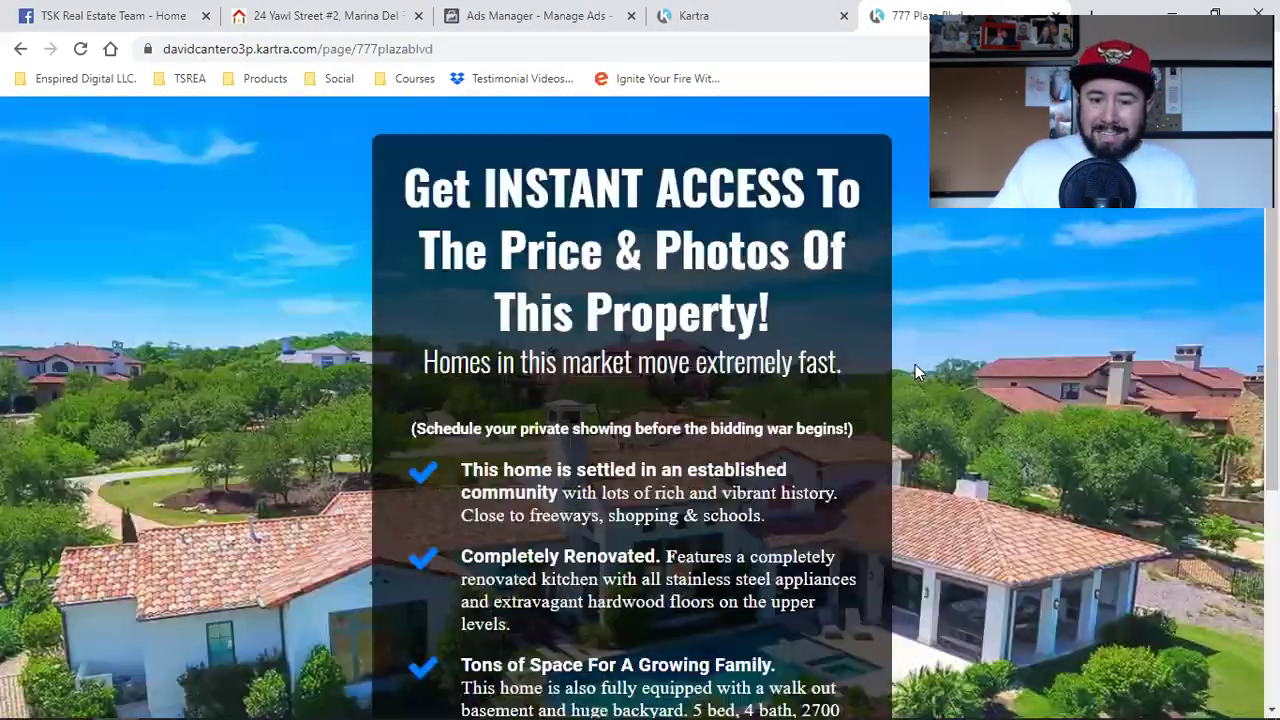
scroll(915, 364, down, 4)
scroll(920, 514, up, 4)
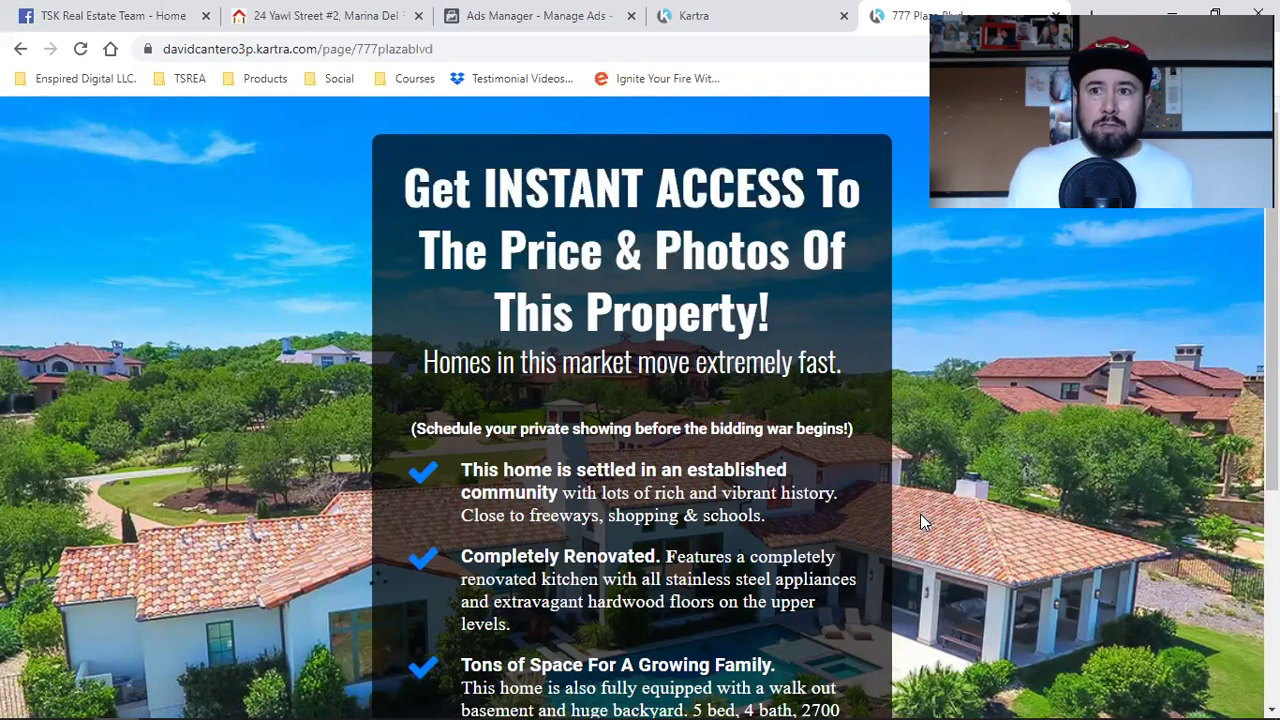
scroll(920, 514, down, 4)
click(672, 524)
scroll(675, 522, down, 3)
scroll(898, 441, up, 3)
scroll(898, 441, down, 3)
scroll(898, 441, up, 3)
scroll(896, 593, down, 3)
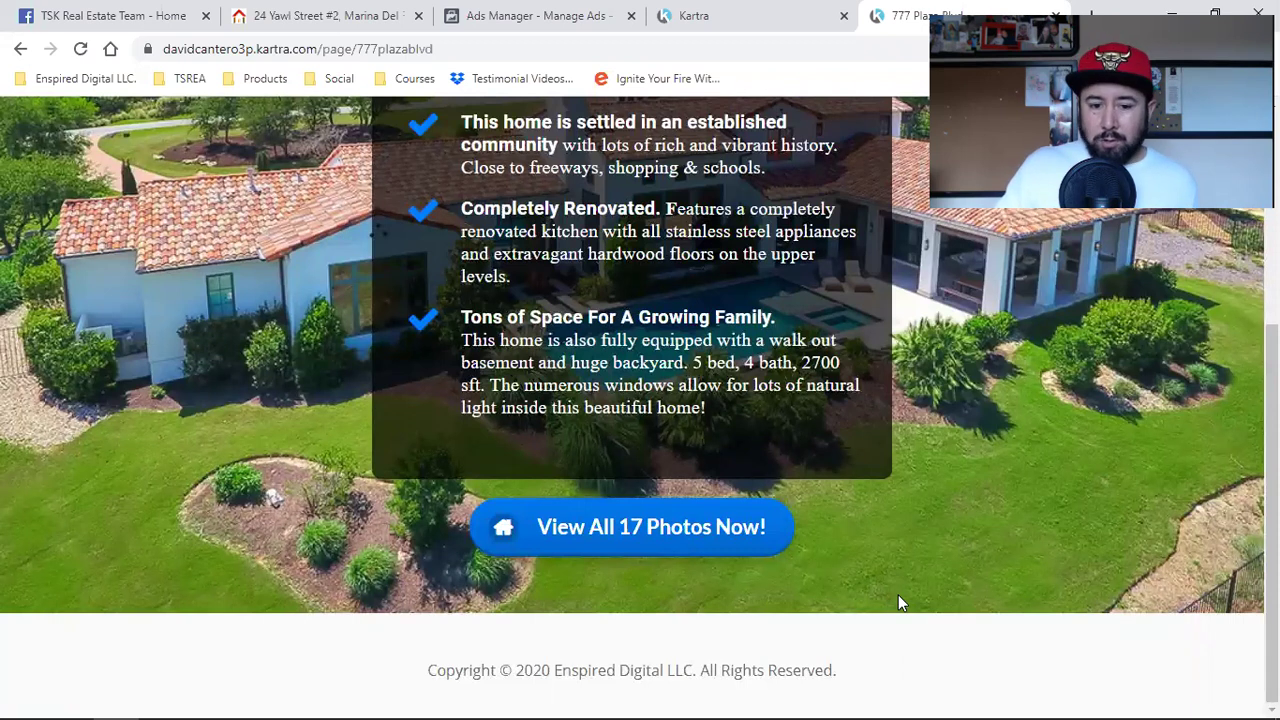
scroll(898, 595, up, 3)
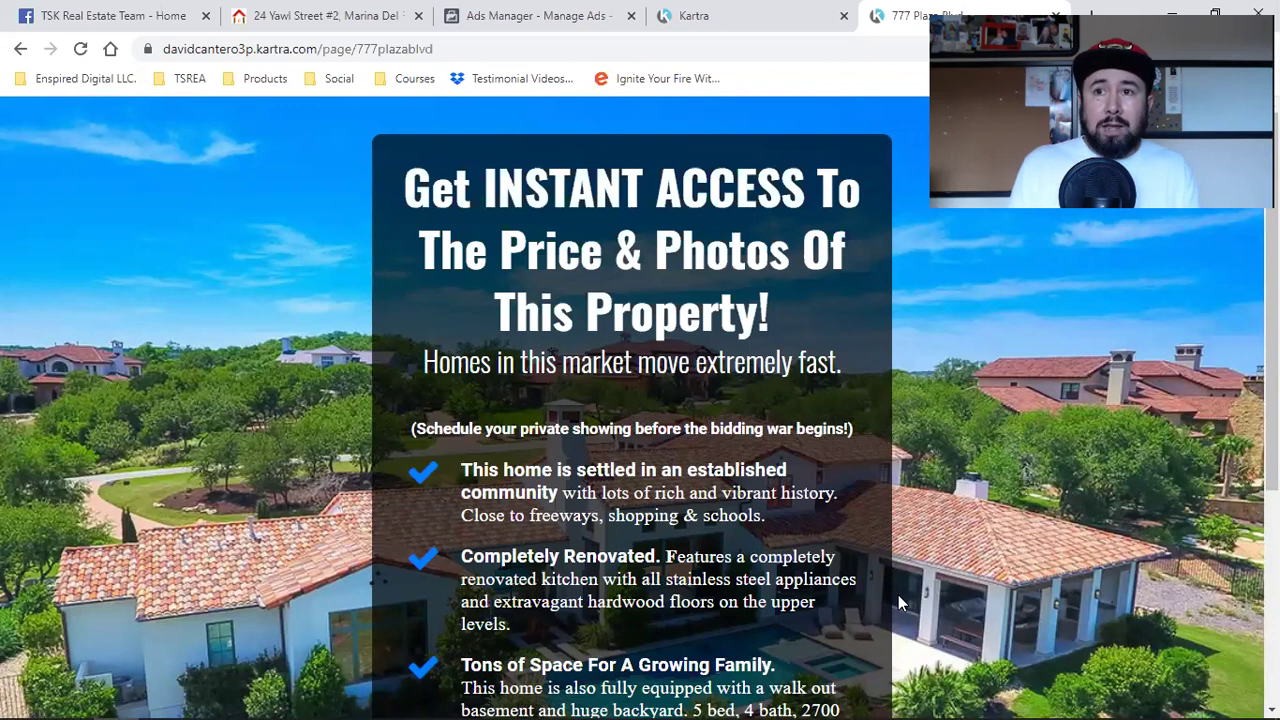
scroll(898, 600, down, 5)
scroll(898, 600, up, 5)
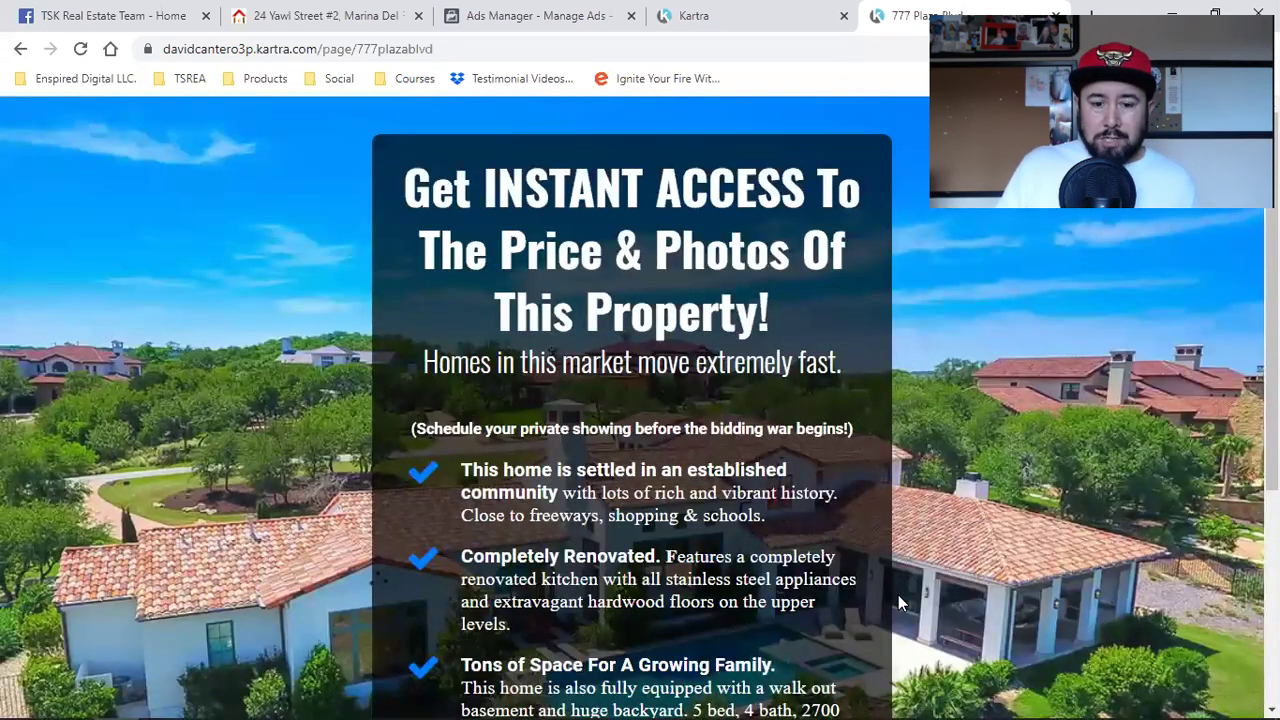
scroll(898, 600, down, 5)
Step: Submit the 777 Plaza Blvd photo request form and copy the resulting thank-you page URL
click(649, 531)
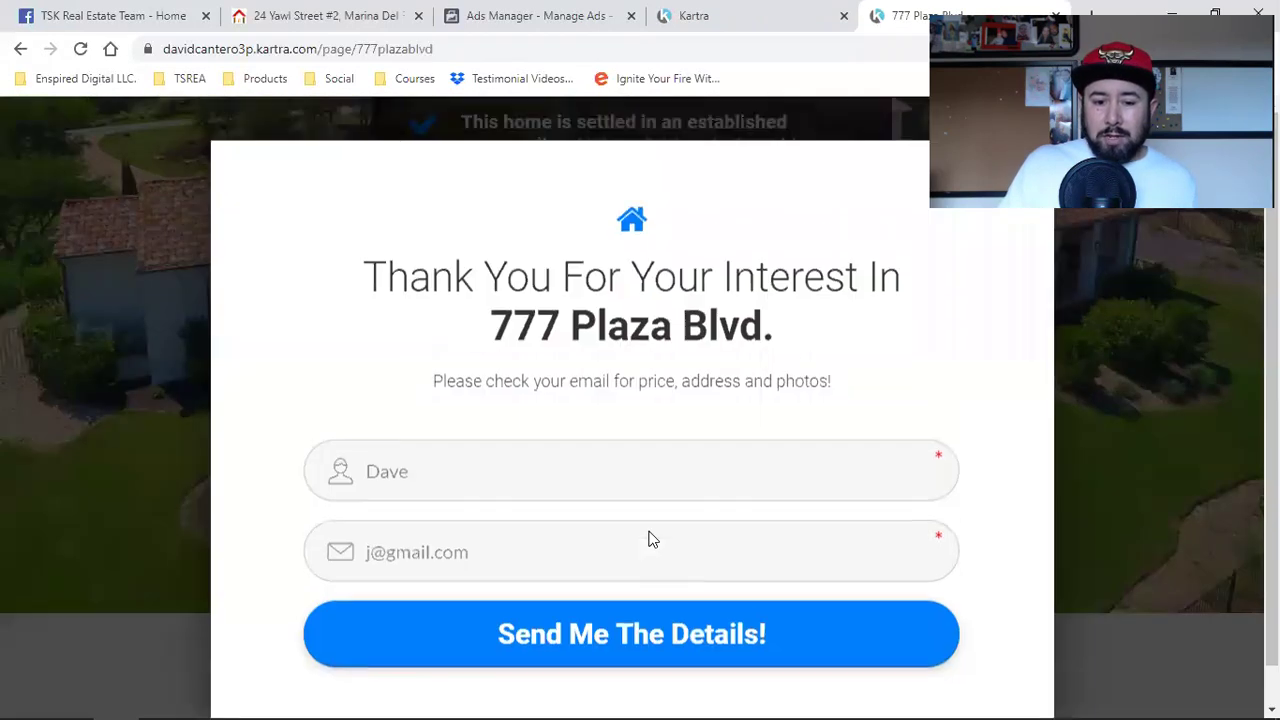
click(690, 649)
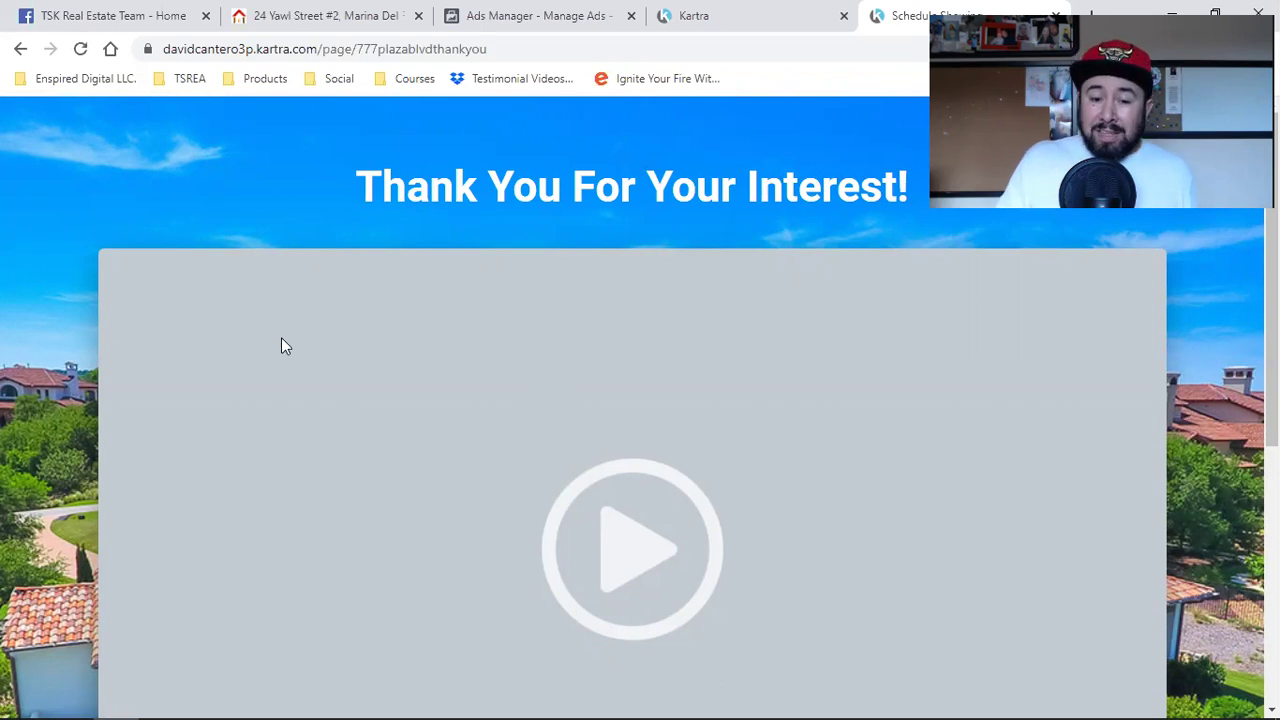
click(372, 50)
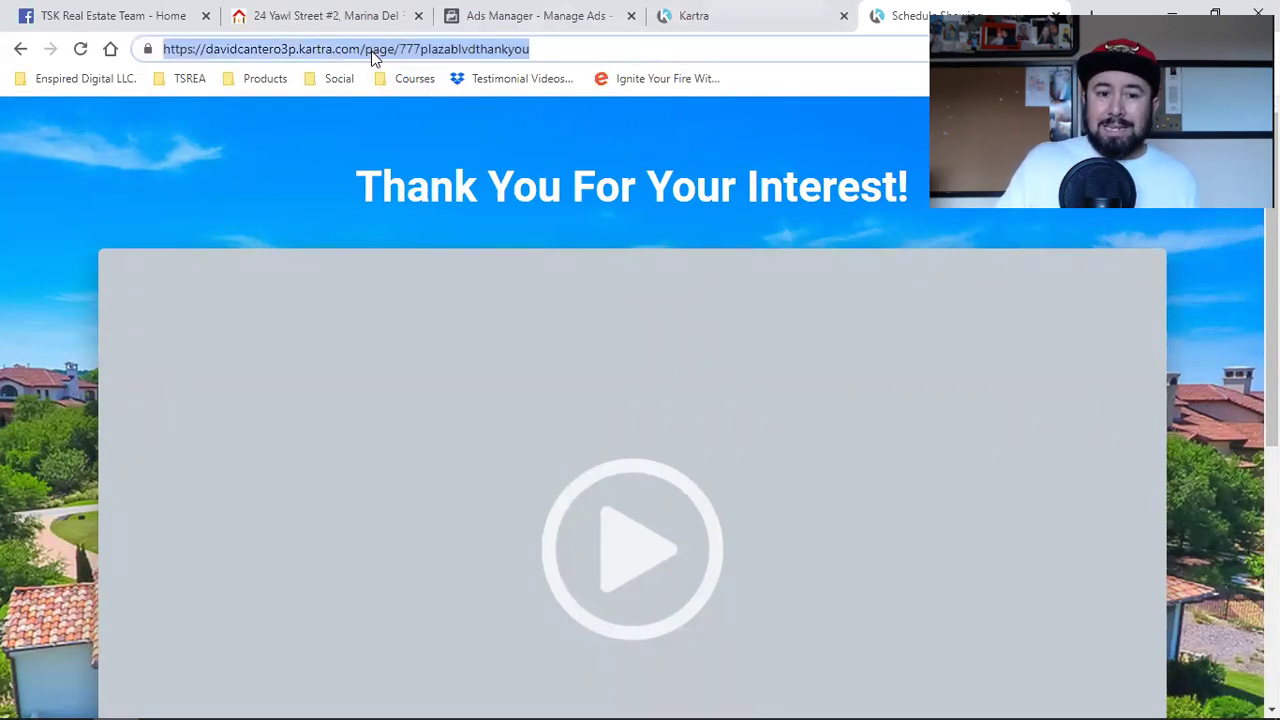
right_click(372, 54)
click(408, 152)
click(306, 173)
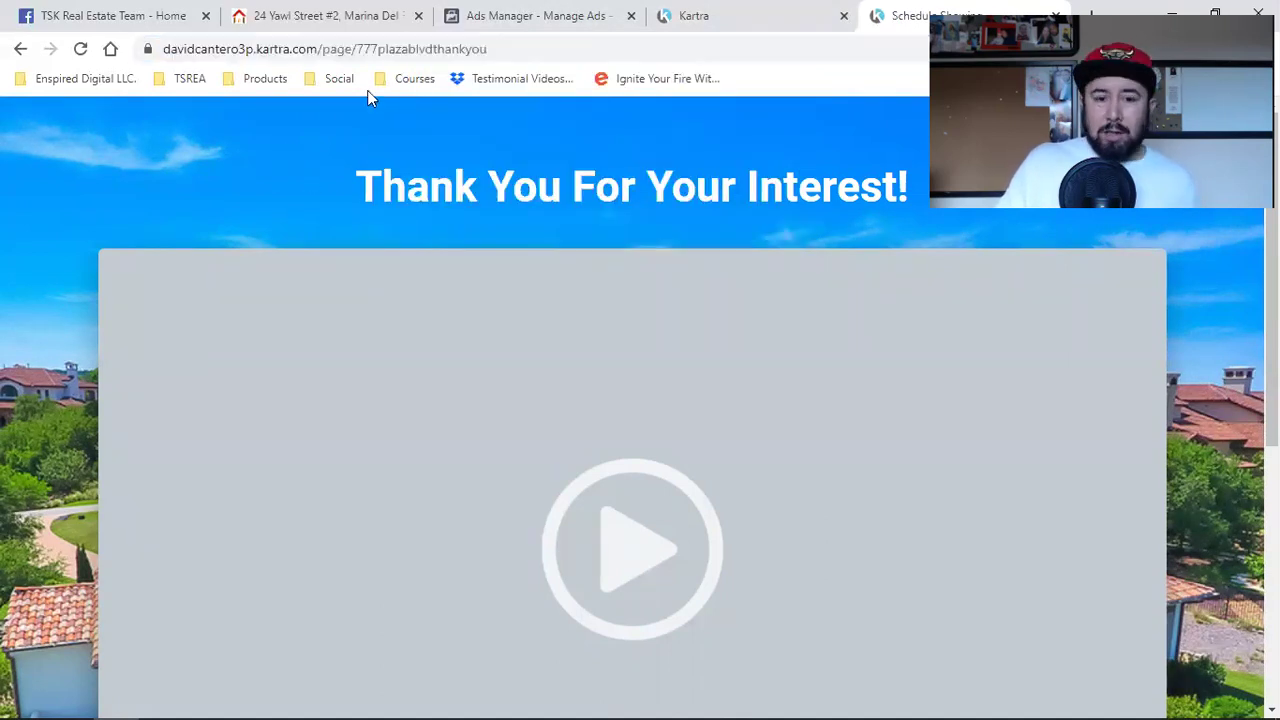
click(463, 12)
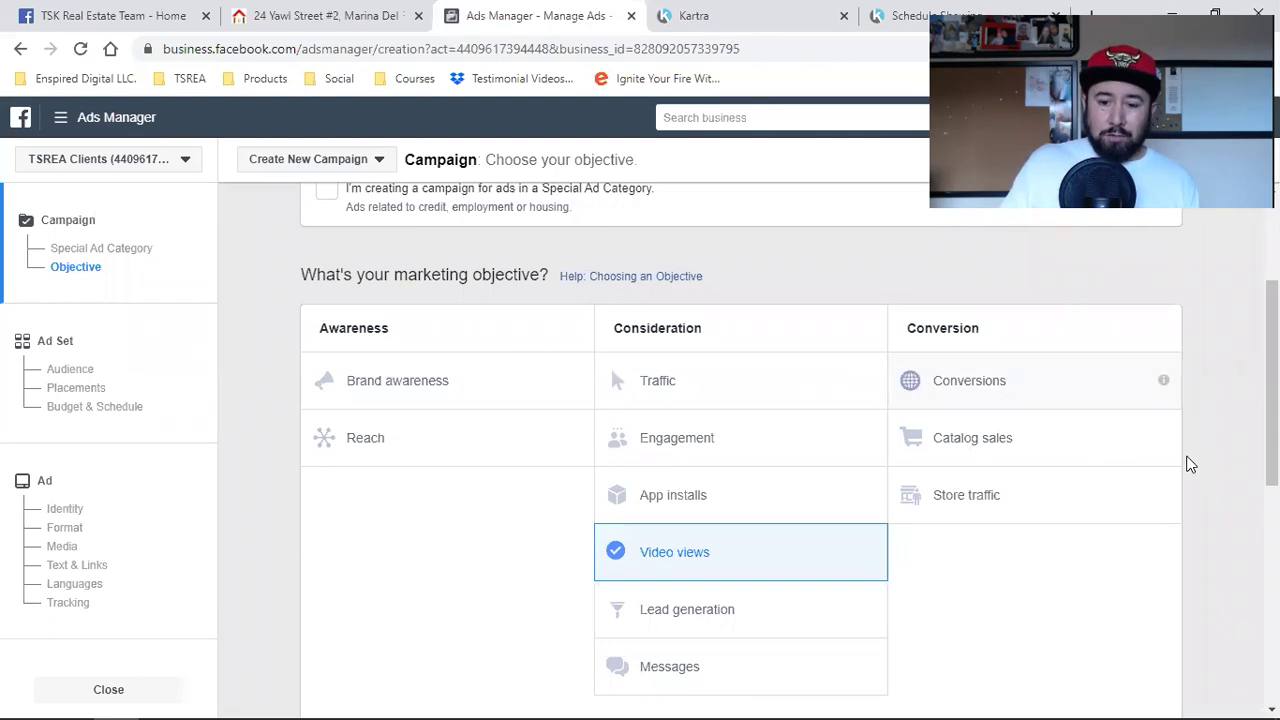
Step: Select Conversions as the campaign's marketing objective in place of Video views
click(1140, 400)
scroll(1131, 494, up, 5)
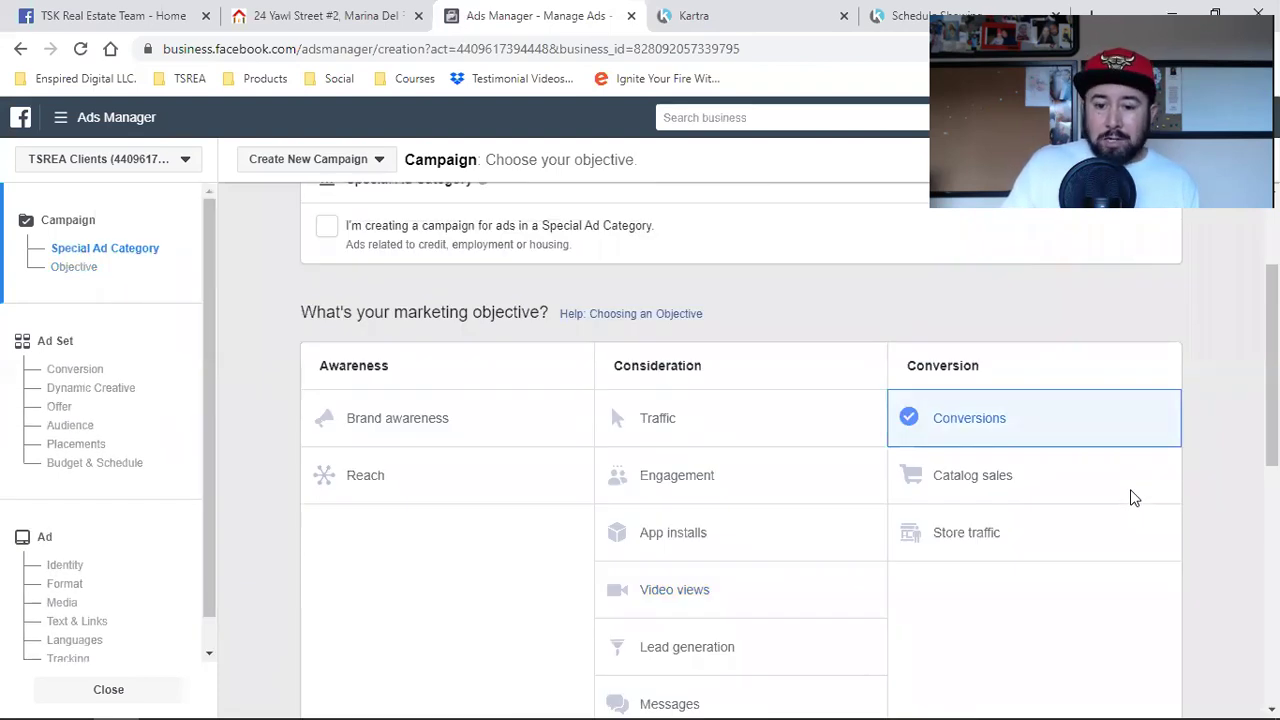
scroll(1151, 455, up, 1)
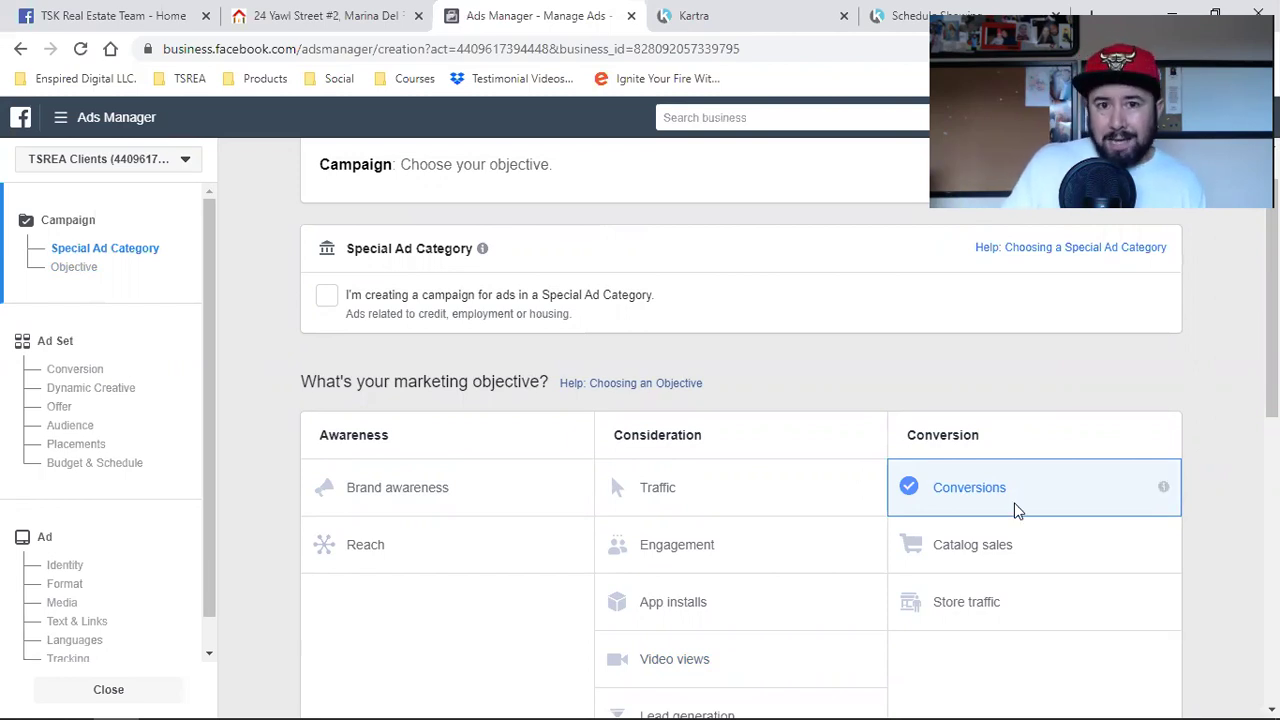
Step: Select the full thank-you page URL on the 777 Plaza Blvd tab
click(878, 10)
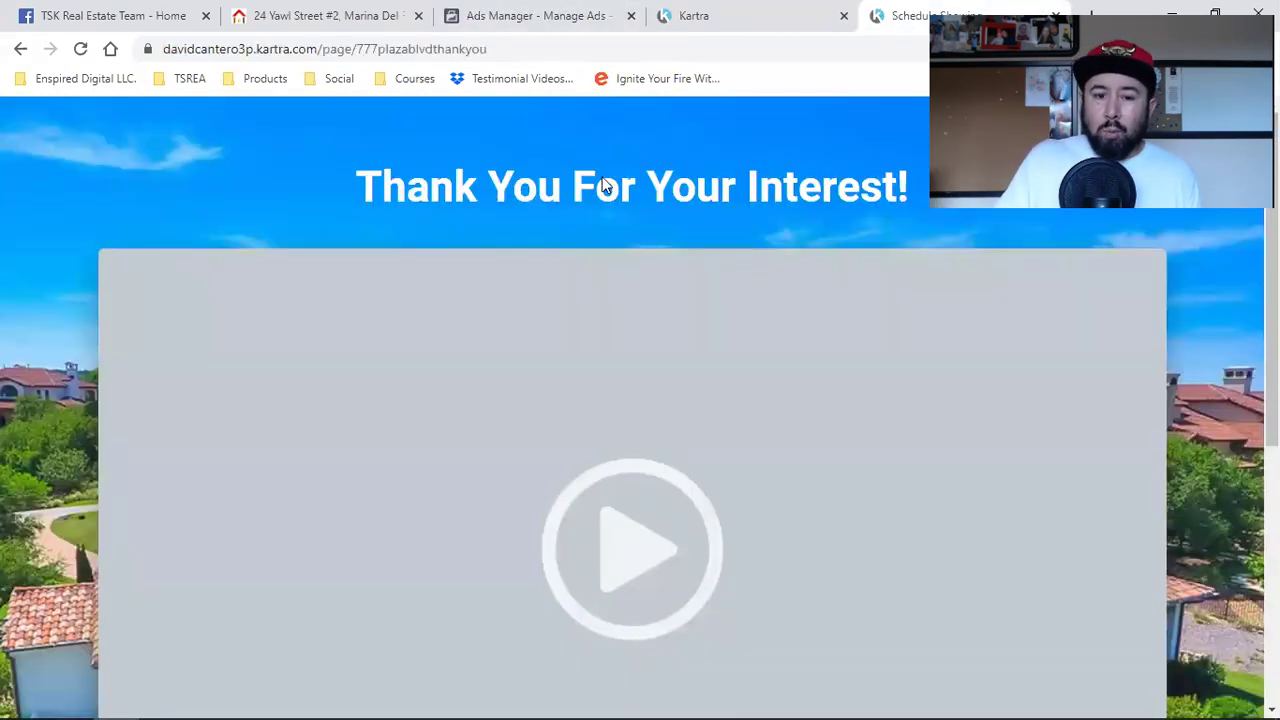
click(340, 50)
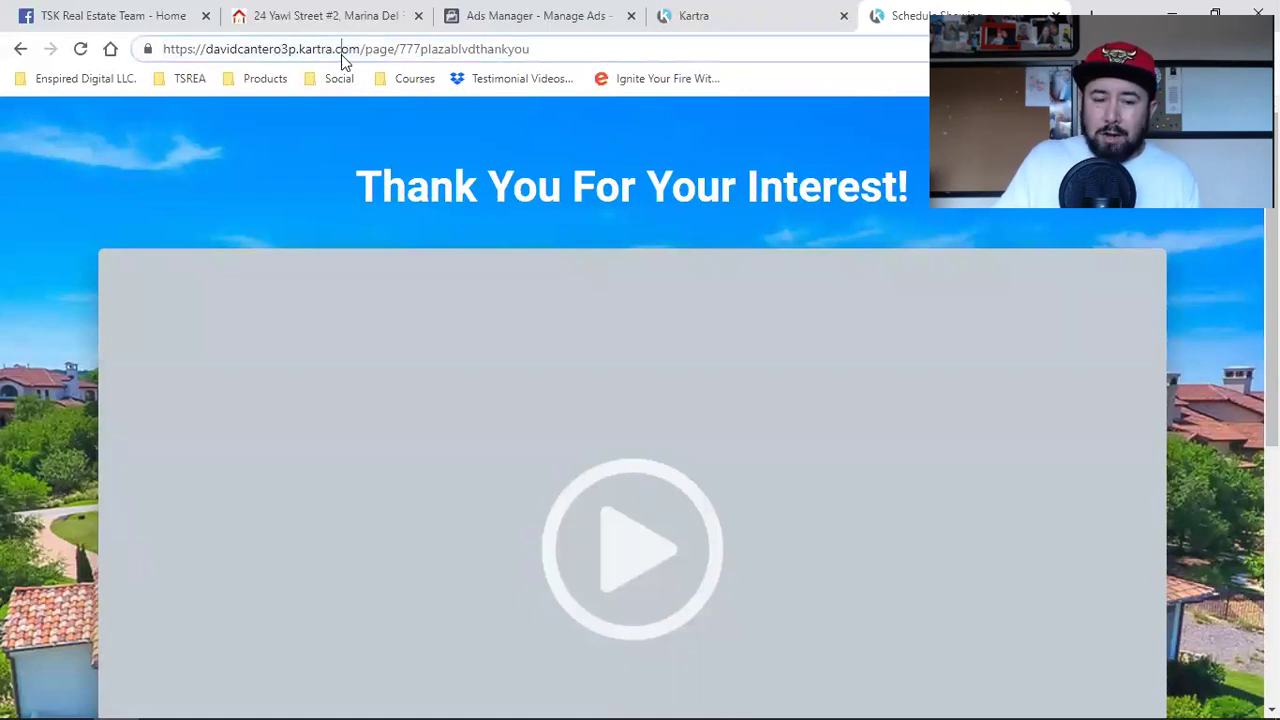
click(341, 50)
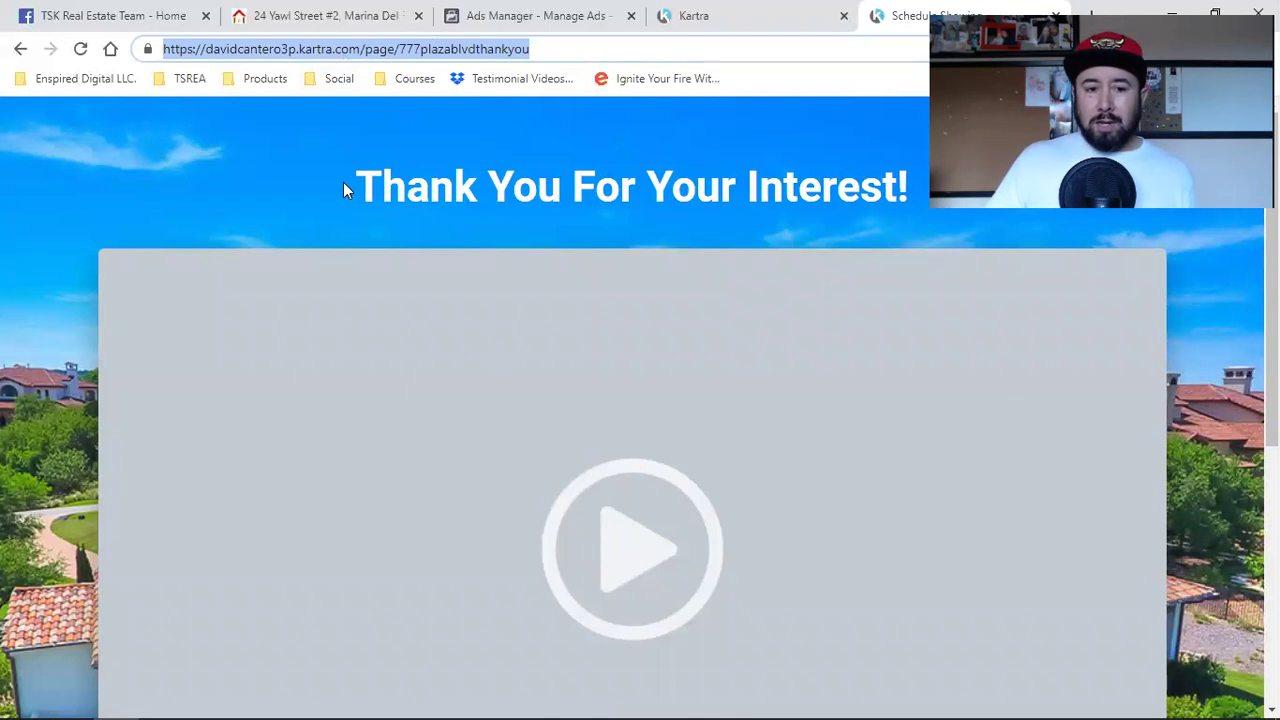
Step: Open the Homes Under 400k landing page from the TSREA bookmarks folder
click(328, 14)
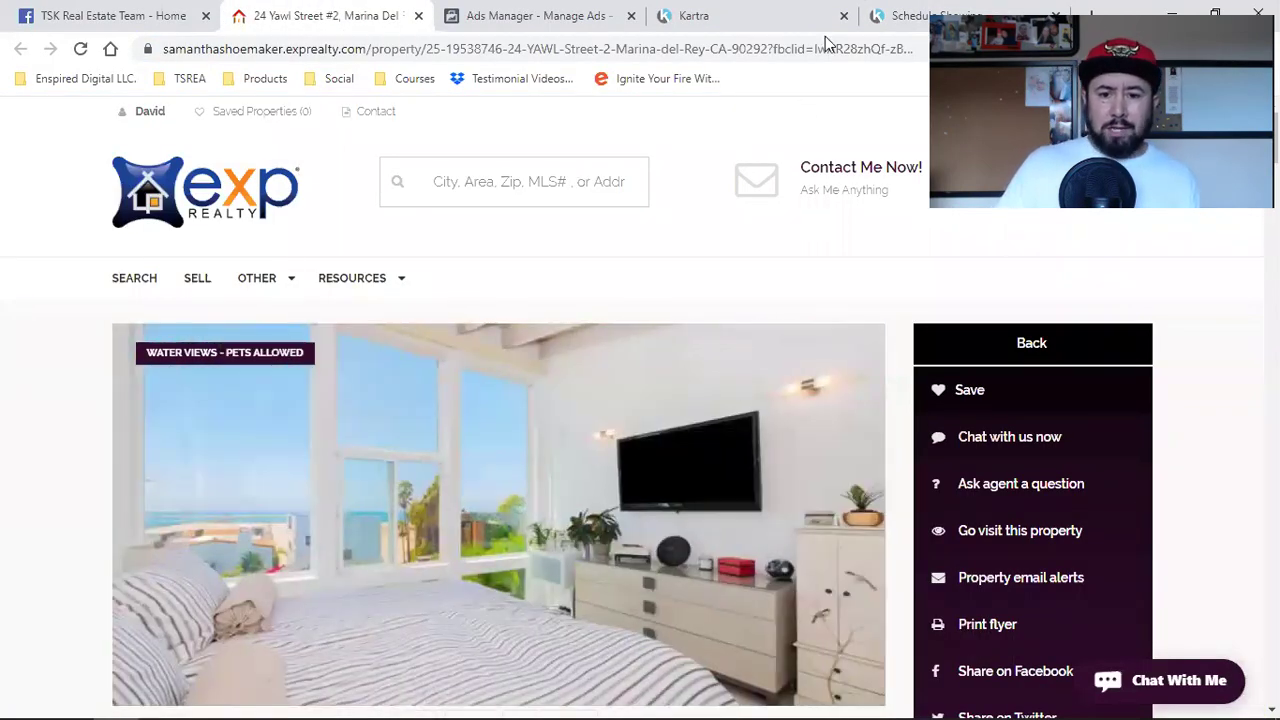
click(783, 10)
click(878, 12)
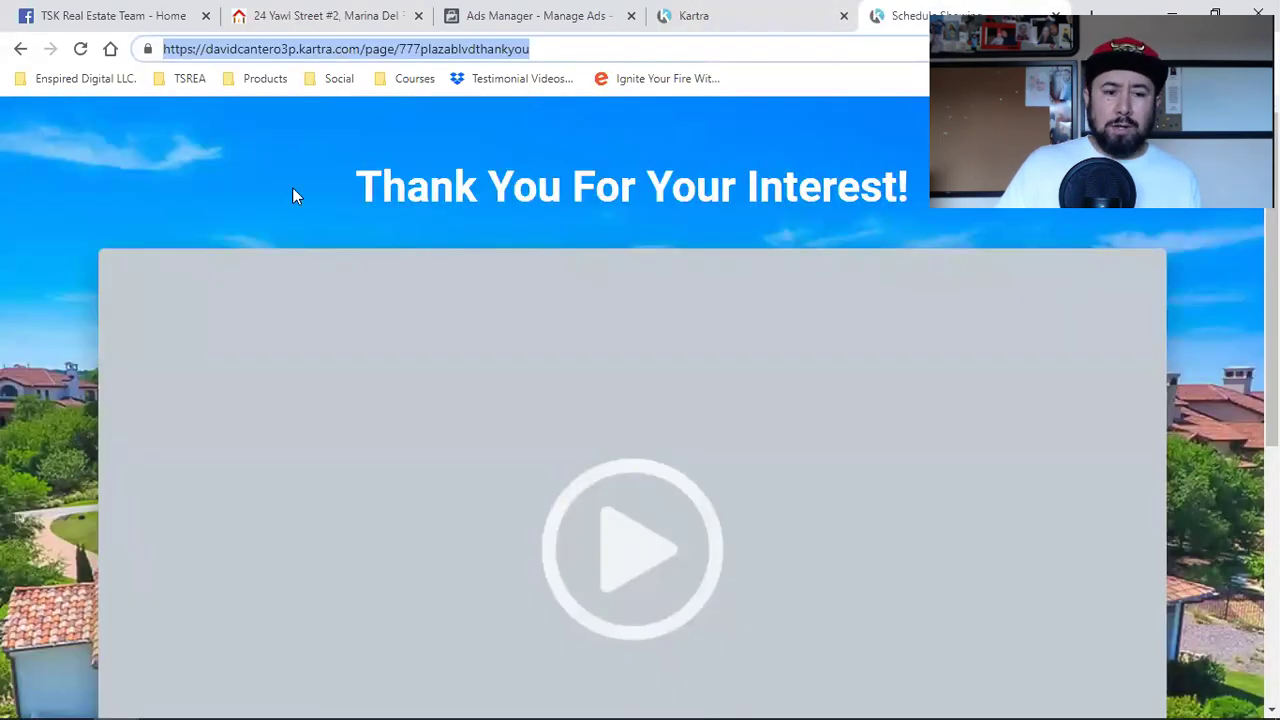
click(193, 79)
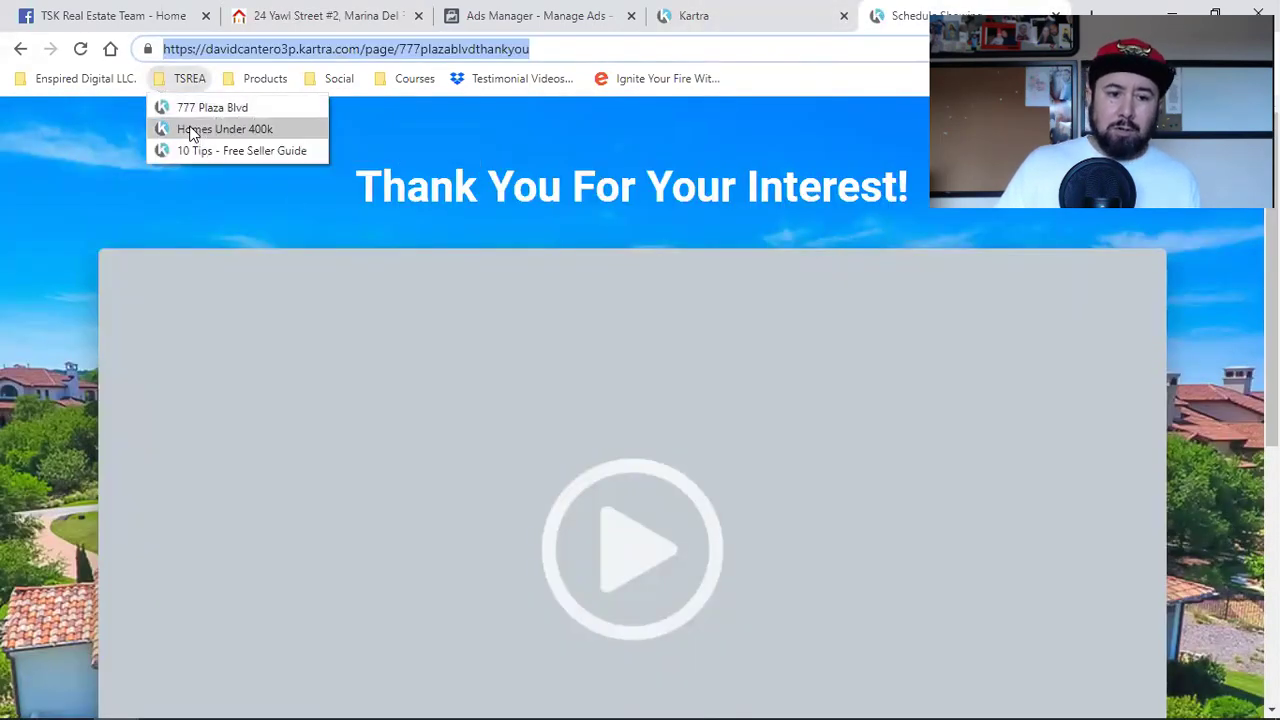
click(190, 129)
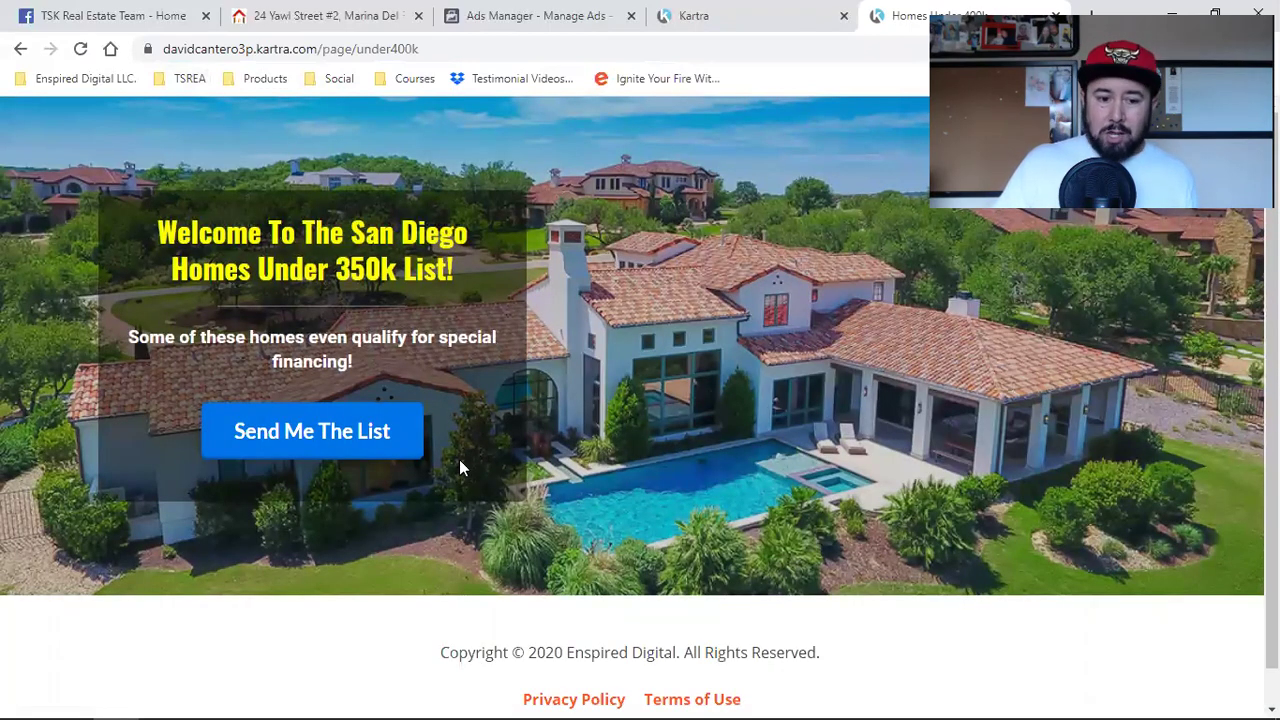
Step: Submit the homes-list signup form and confirm in Pixel Helper that a Lead event fired
click(257, 428)
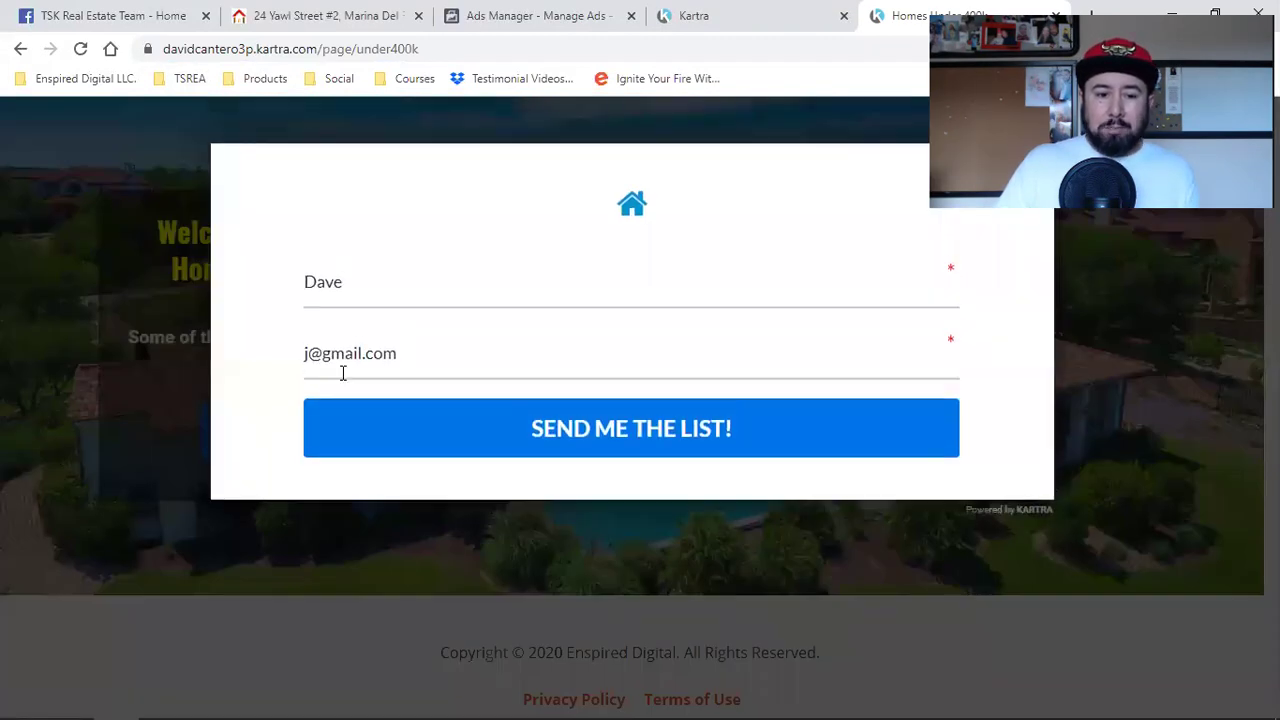
click(626, 431)
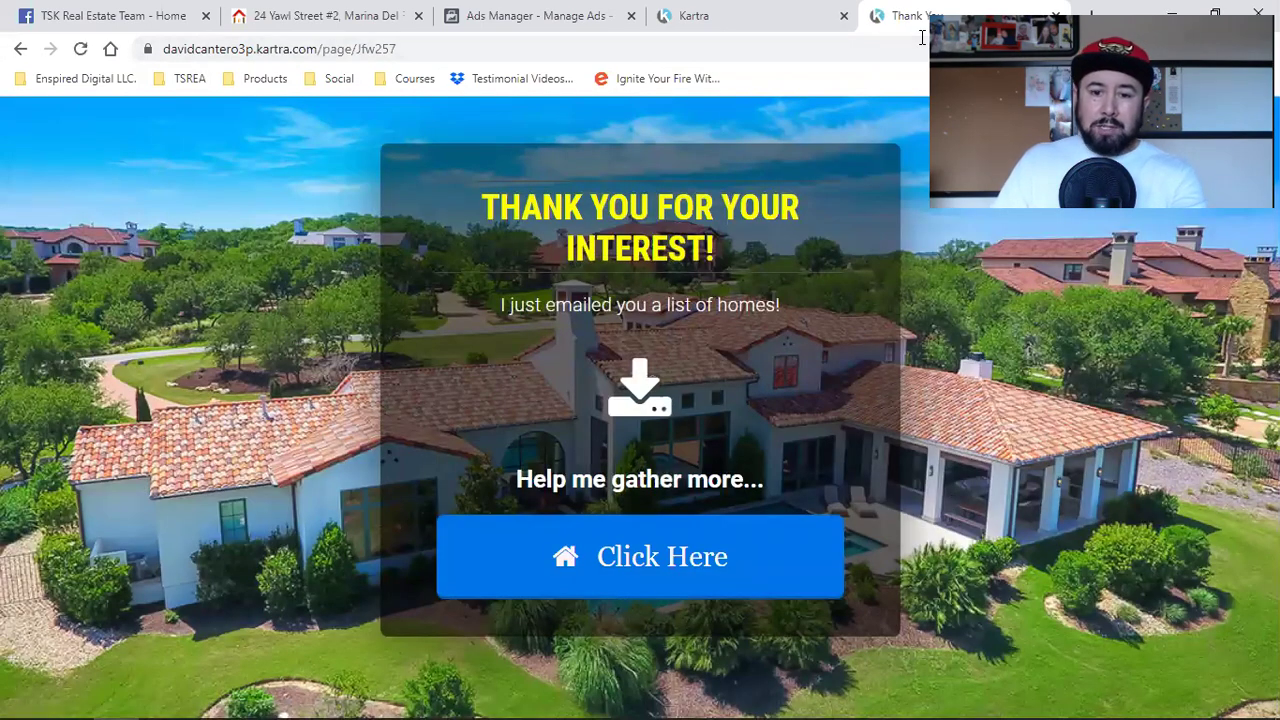
click(1068, 50)
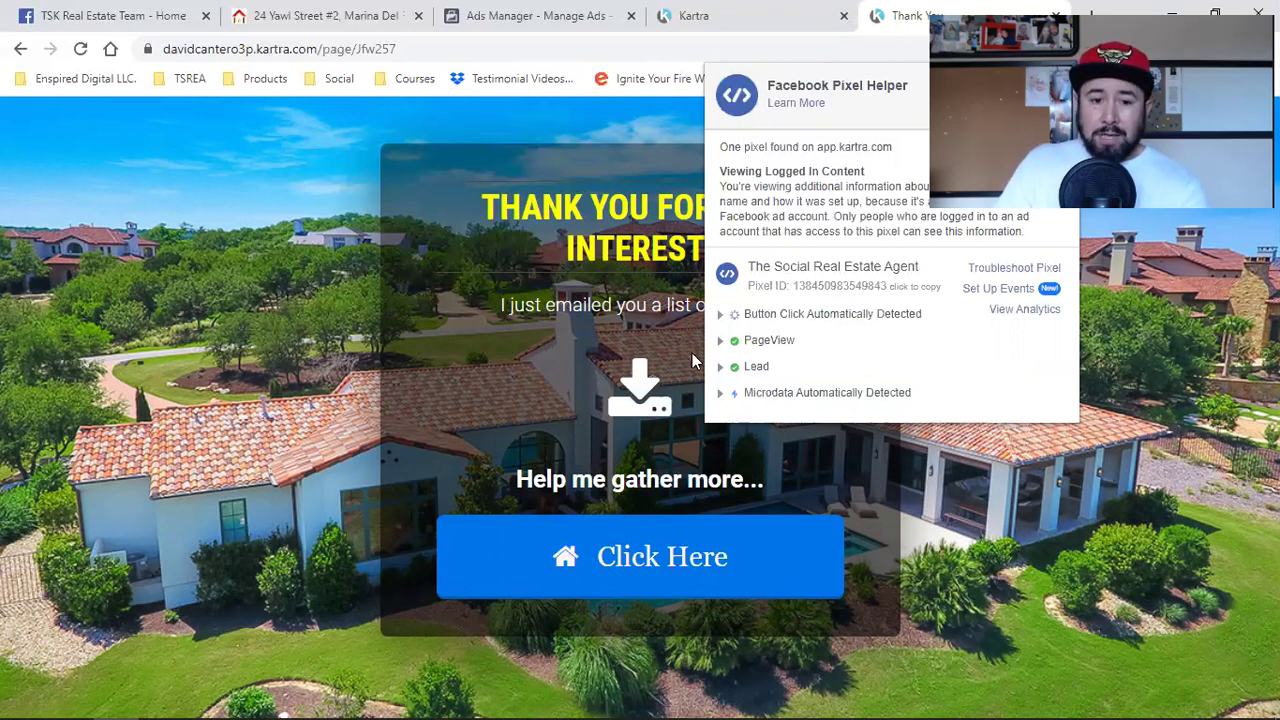
click(232, 308)
Step: Select the full URL of the home-list thank-you page
click(295, 48)
double_click(306, 49)
click(306, 49)
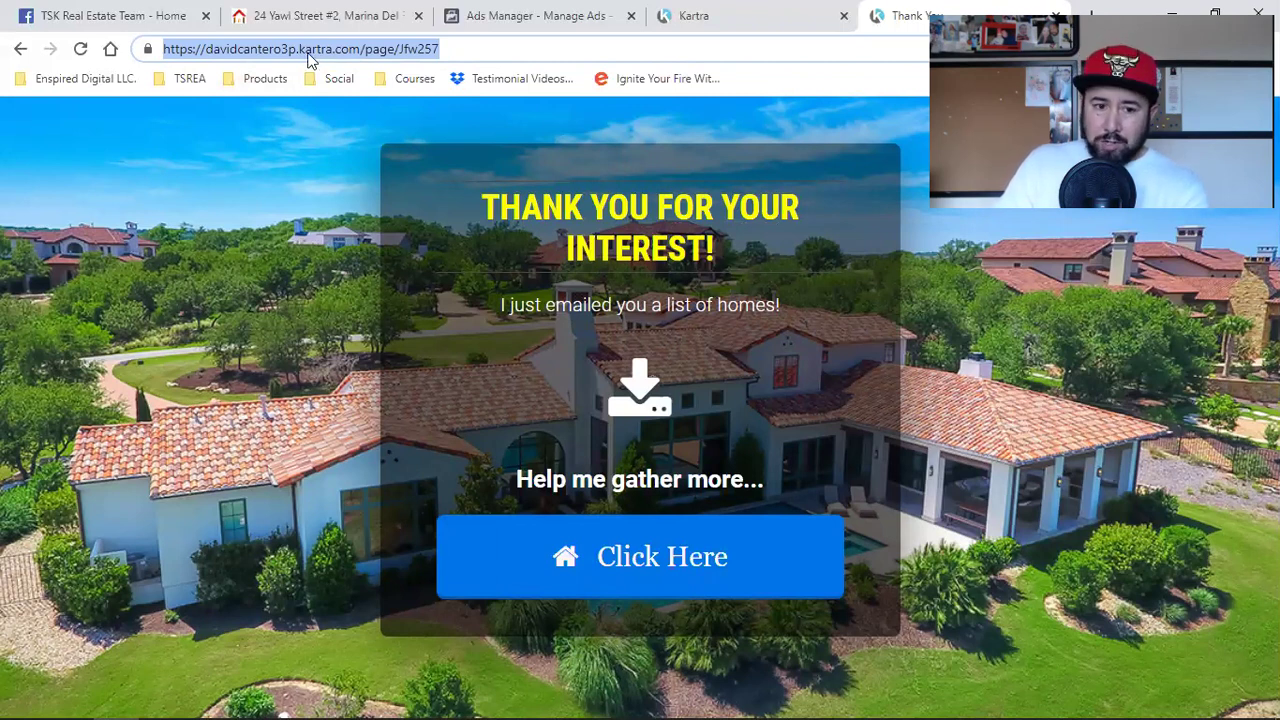
Step: Pick the Conversions objective and continue to the ad set settings
click(524, 10)
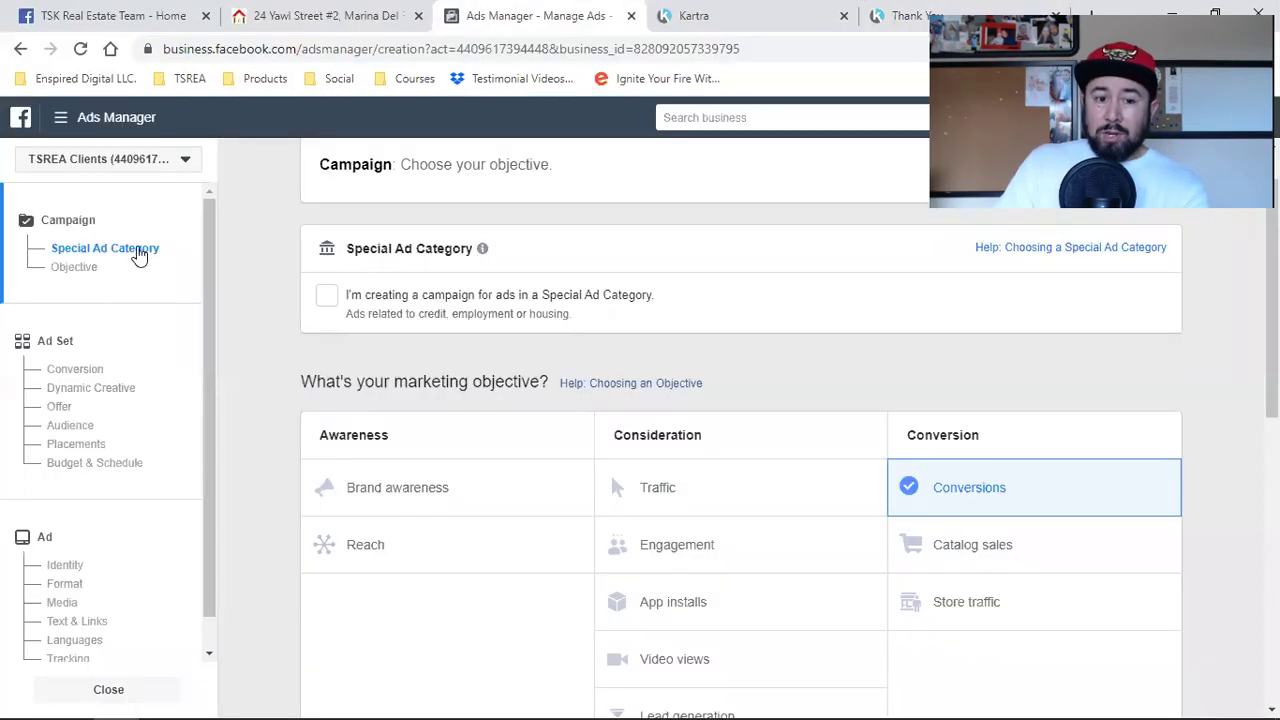
click(1008, 487)
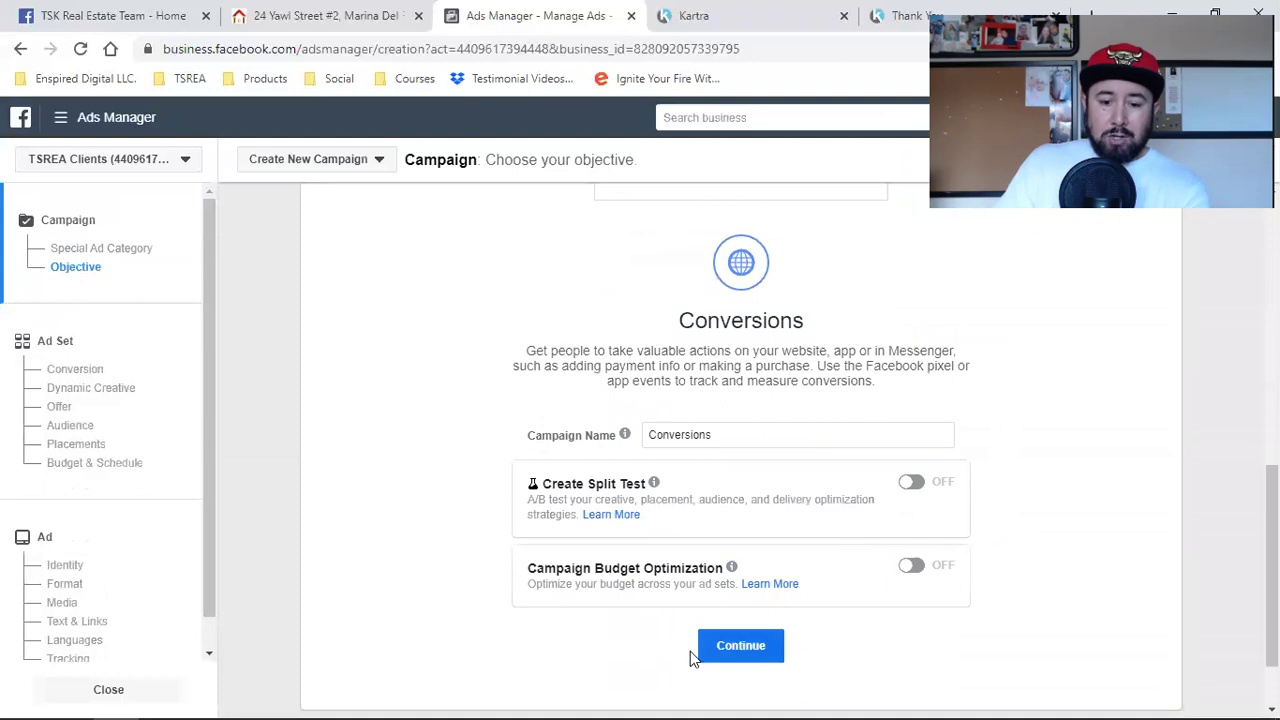
click(761, 645)
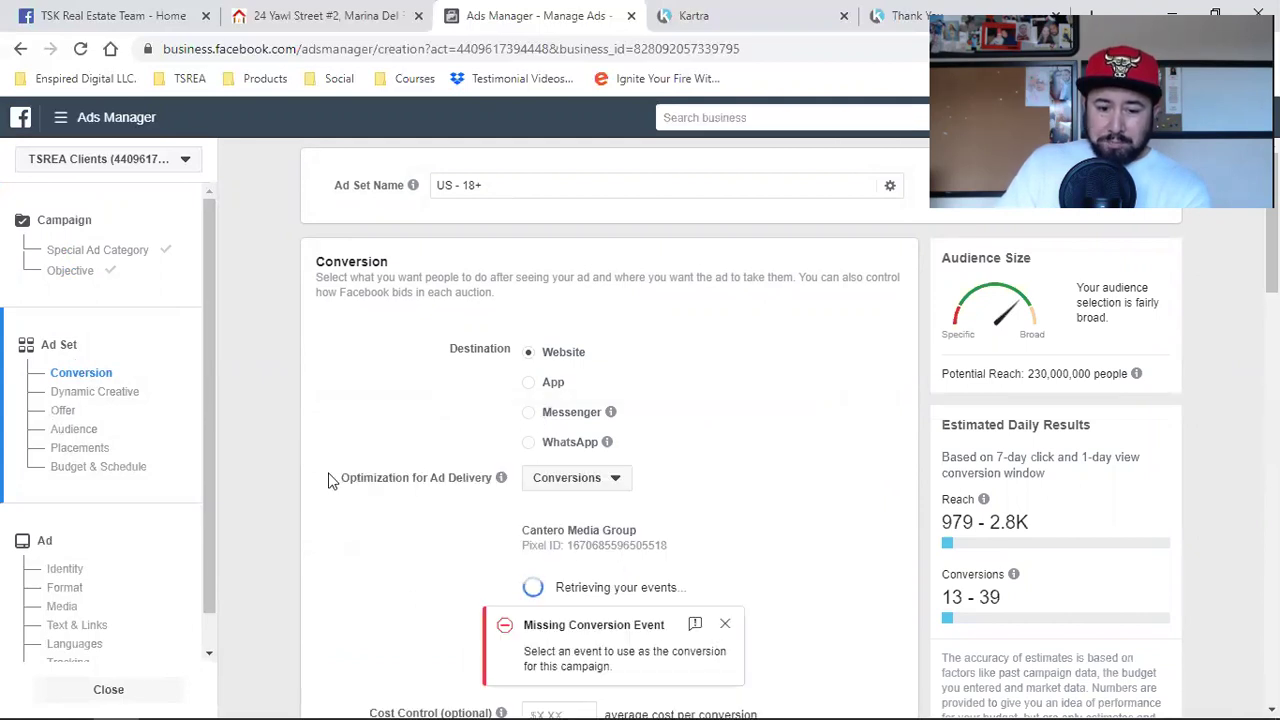
Step: Browse the ad set's Choose an event conversion list
scroll(306, 400, down, 2)
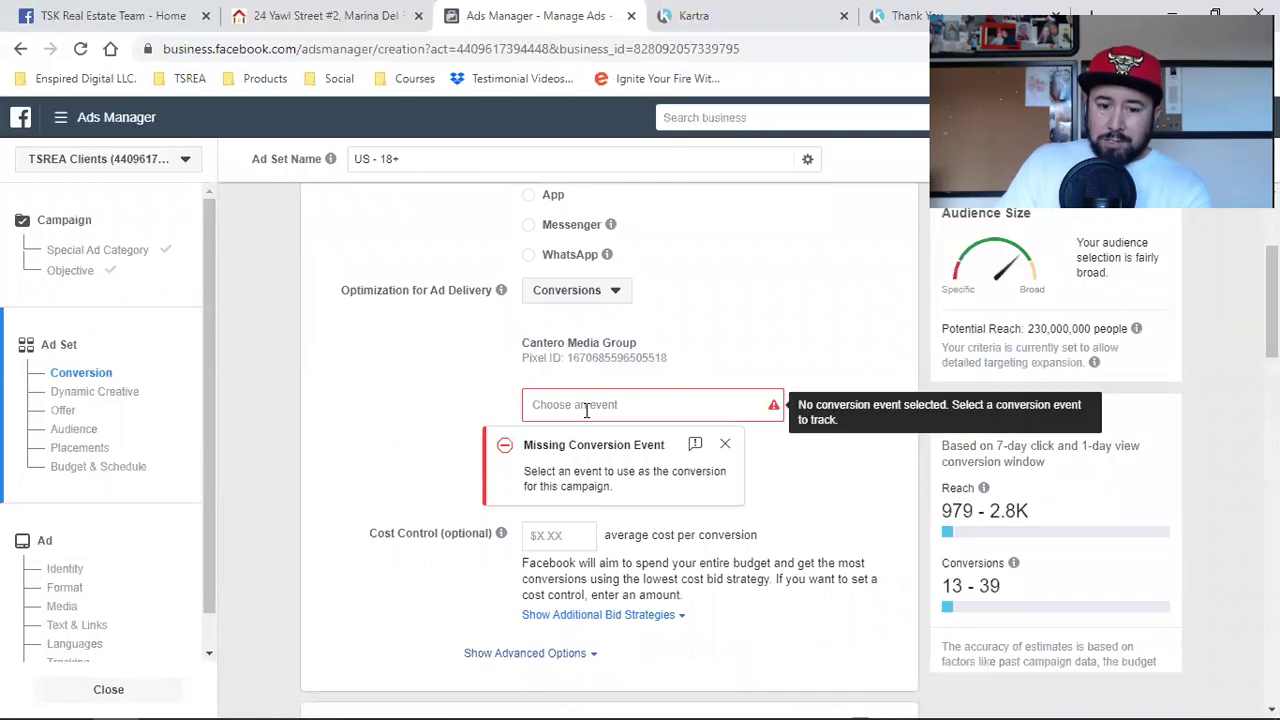
click(586, 410)
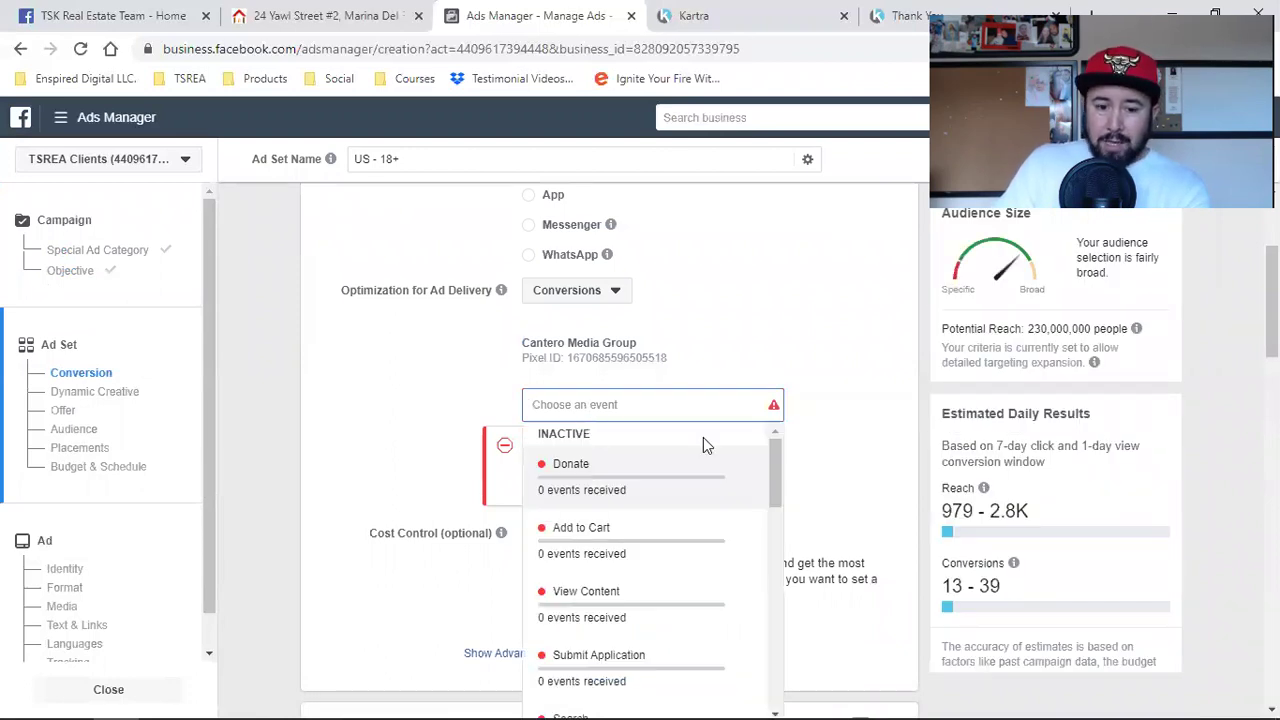
scroll(705, 440, down, 2)
scroll(903, 457, down, 2)
scroll(669, 503, down, 3)
scroll(674, 445, down, 5)
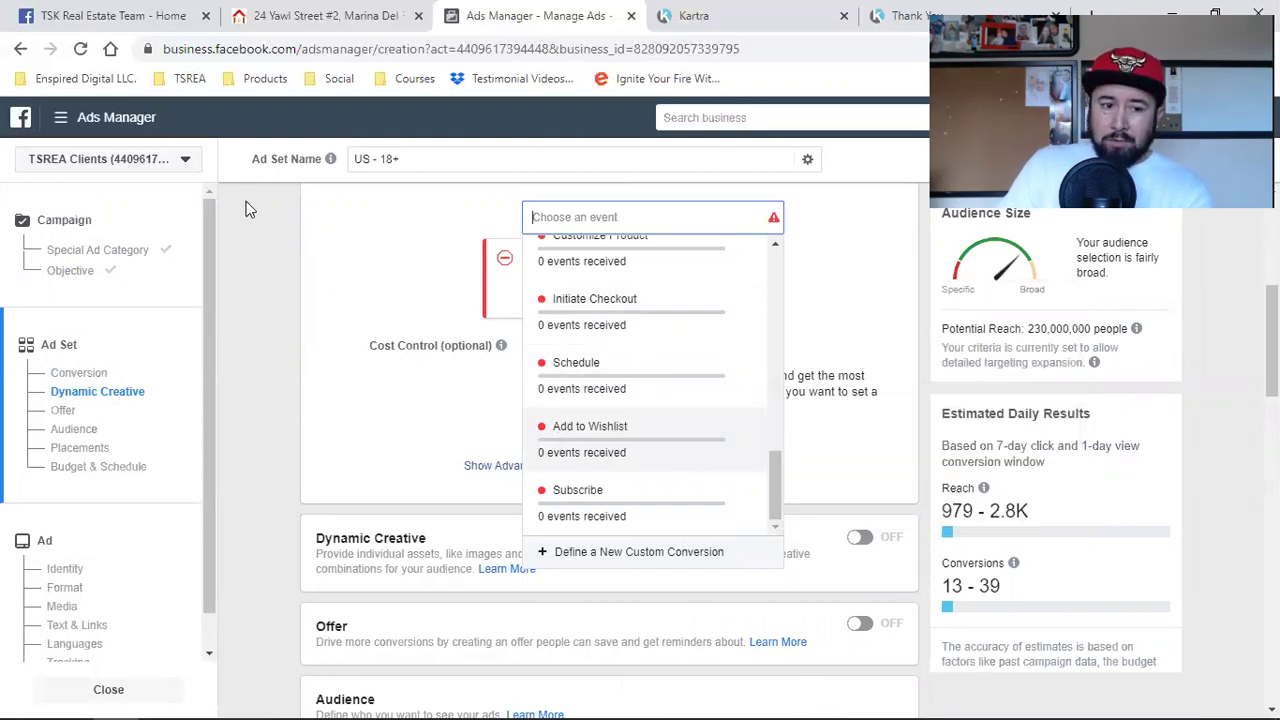
Step: Switch to The Social Real Estate Agent ad account, discarding the unsaved draft
click(105, 160)
scroll(233, 468, down, 2)
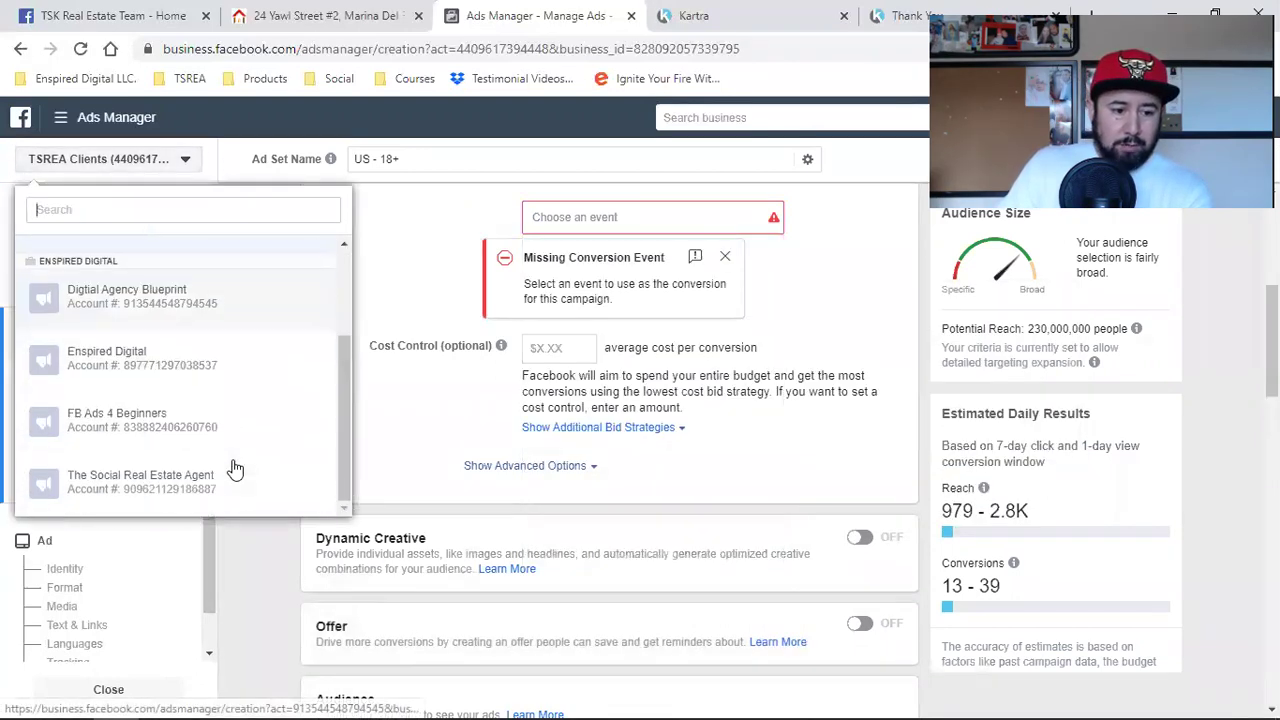
click(190, 488)
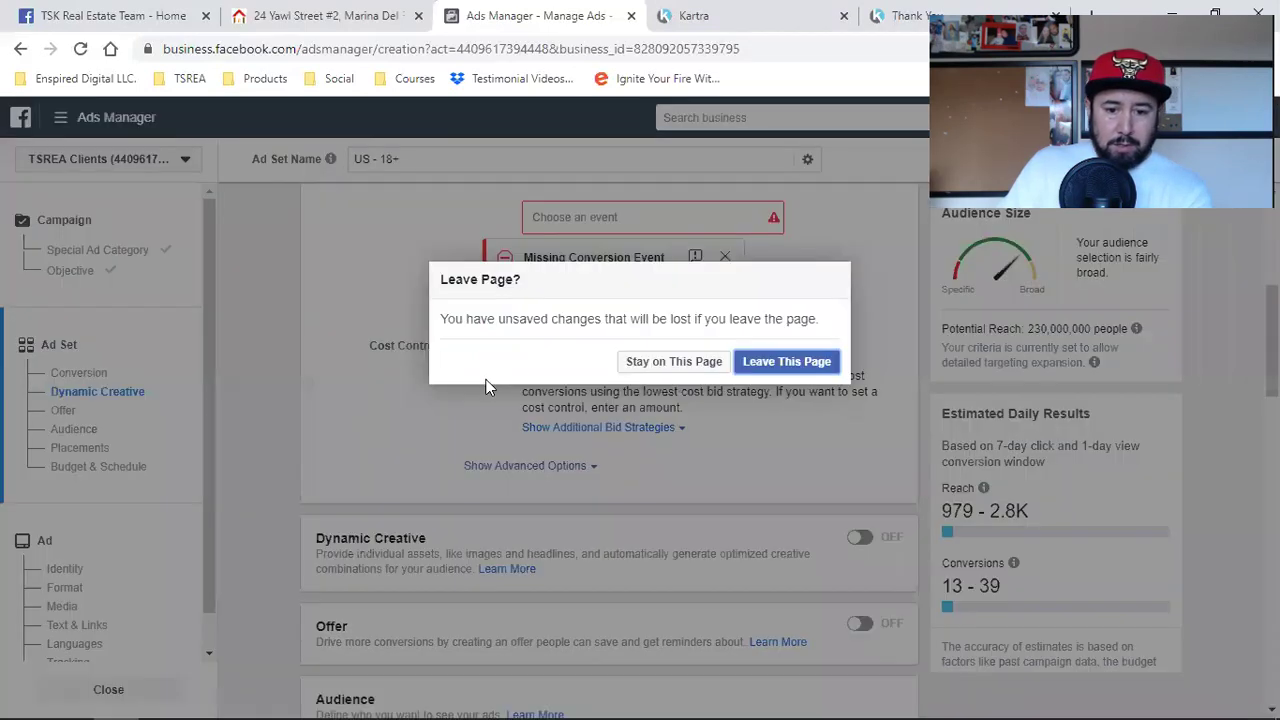
click(752, 362)
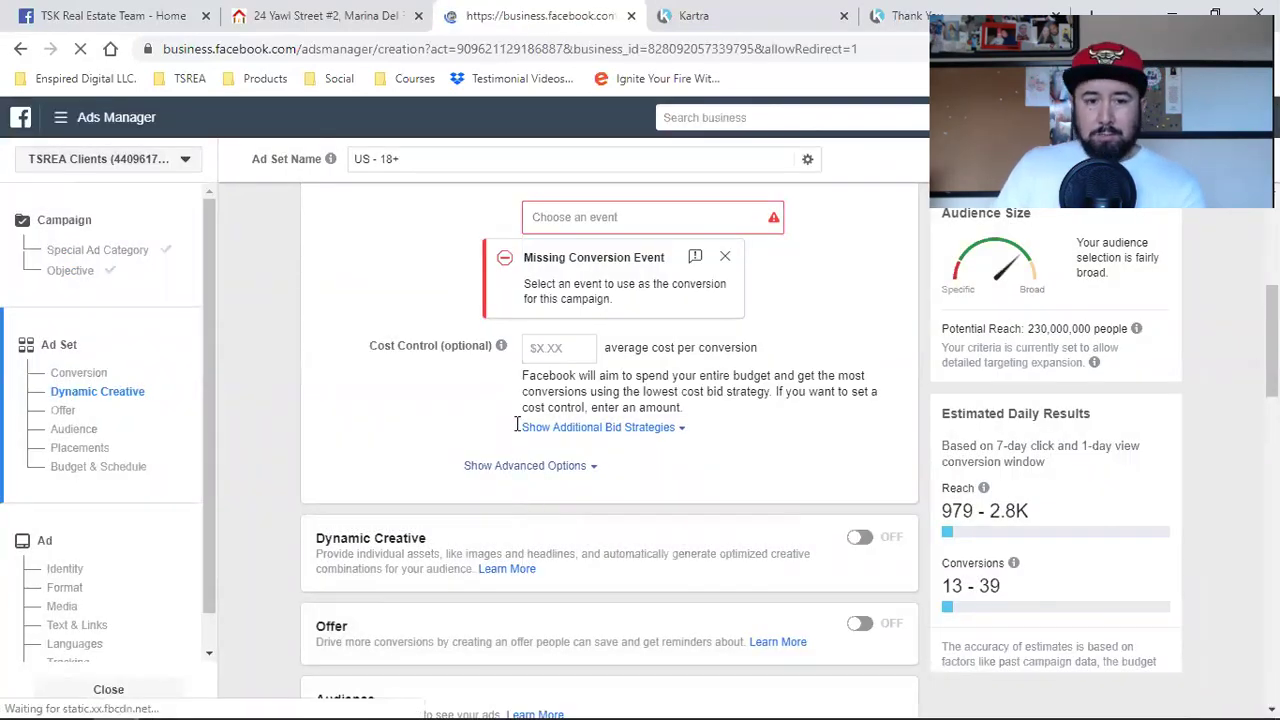
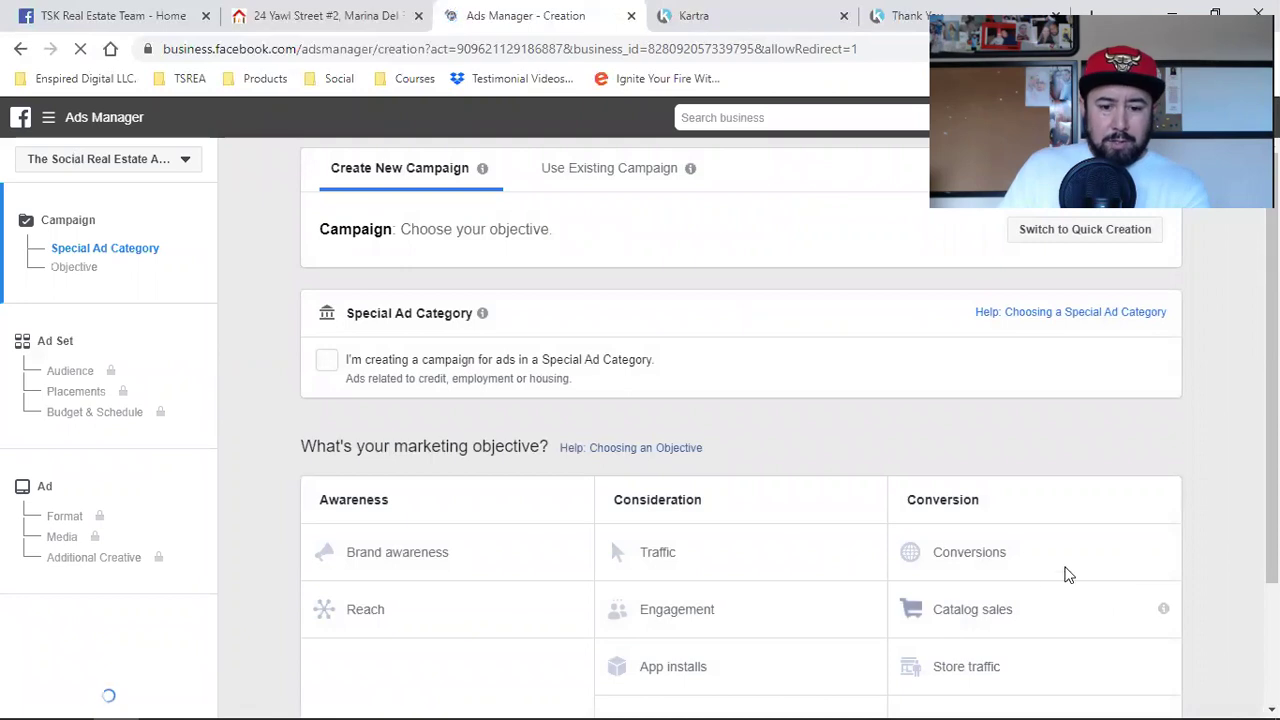
Step: Scroll through the marketing objective choices for the new campaign
scroll(847, 458, down, 1)
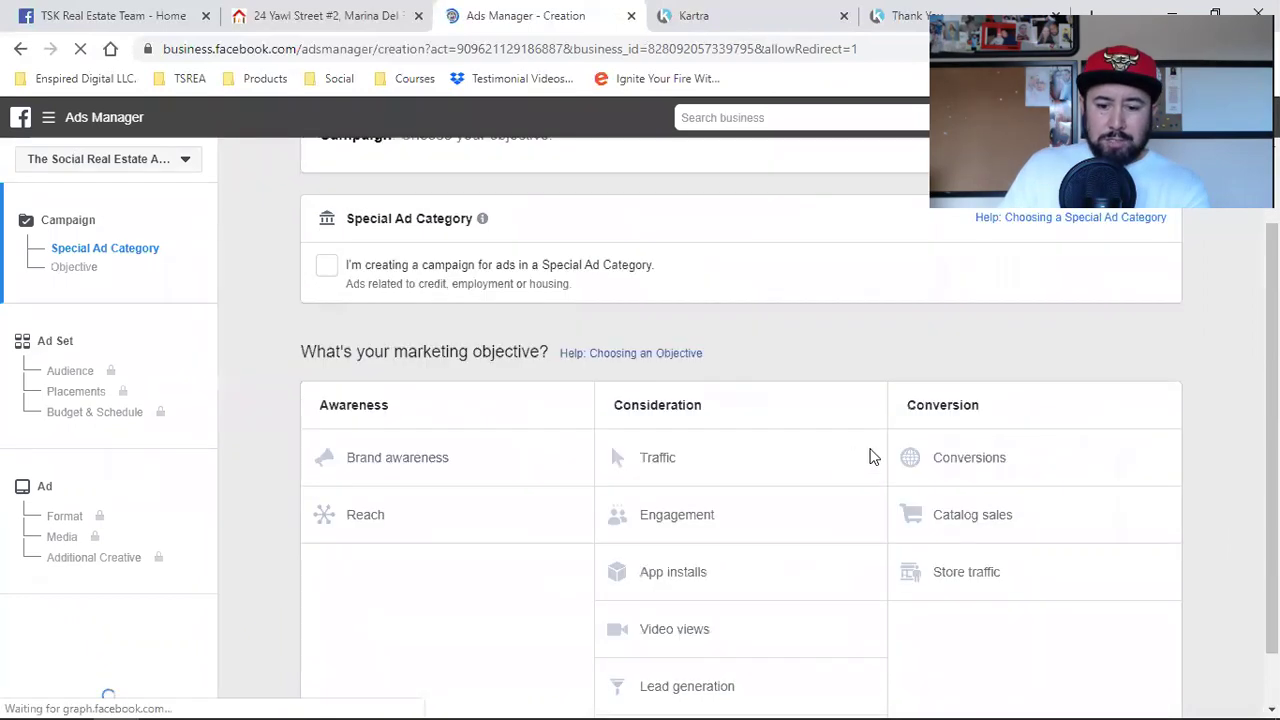
Step: Pick Conversions as the objective and continue to the 'US - 18+' ad set page
click(1003, 436)
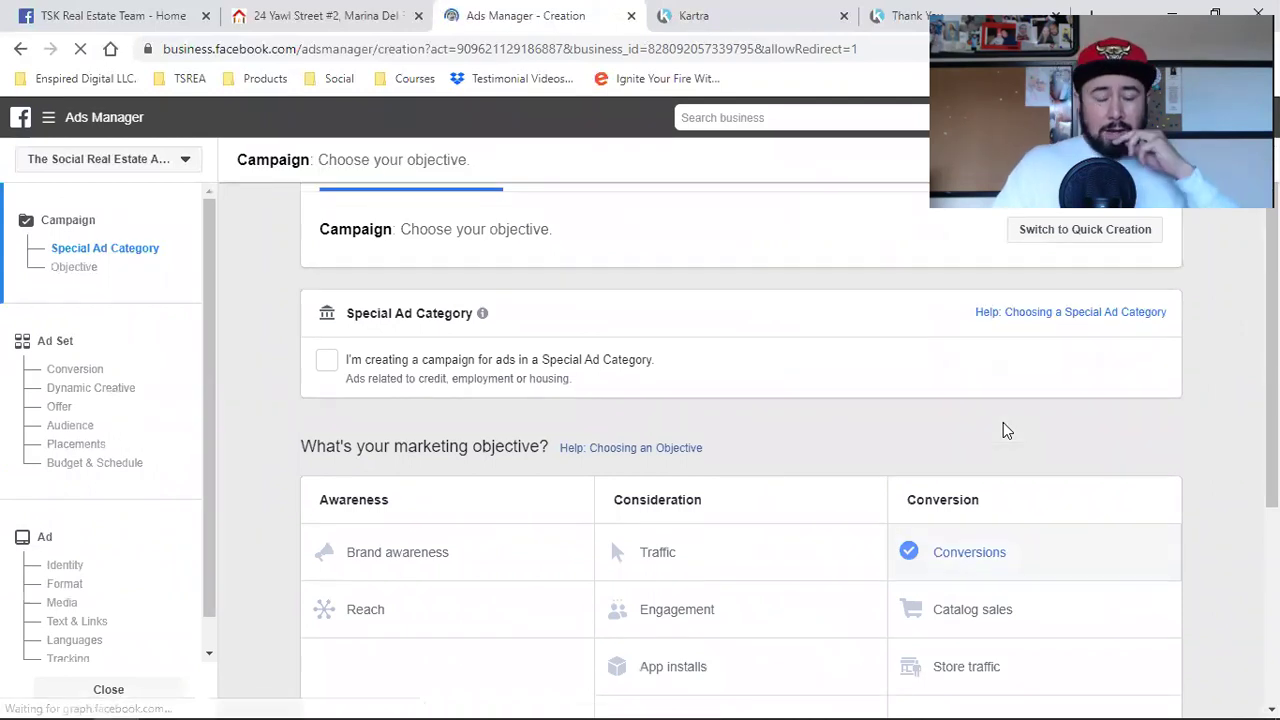
scroll(1020, 497, down, 2)
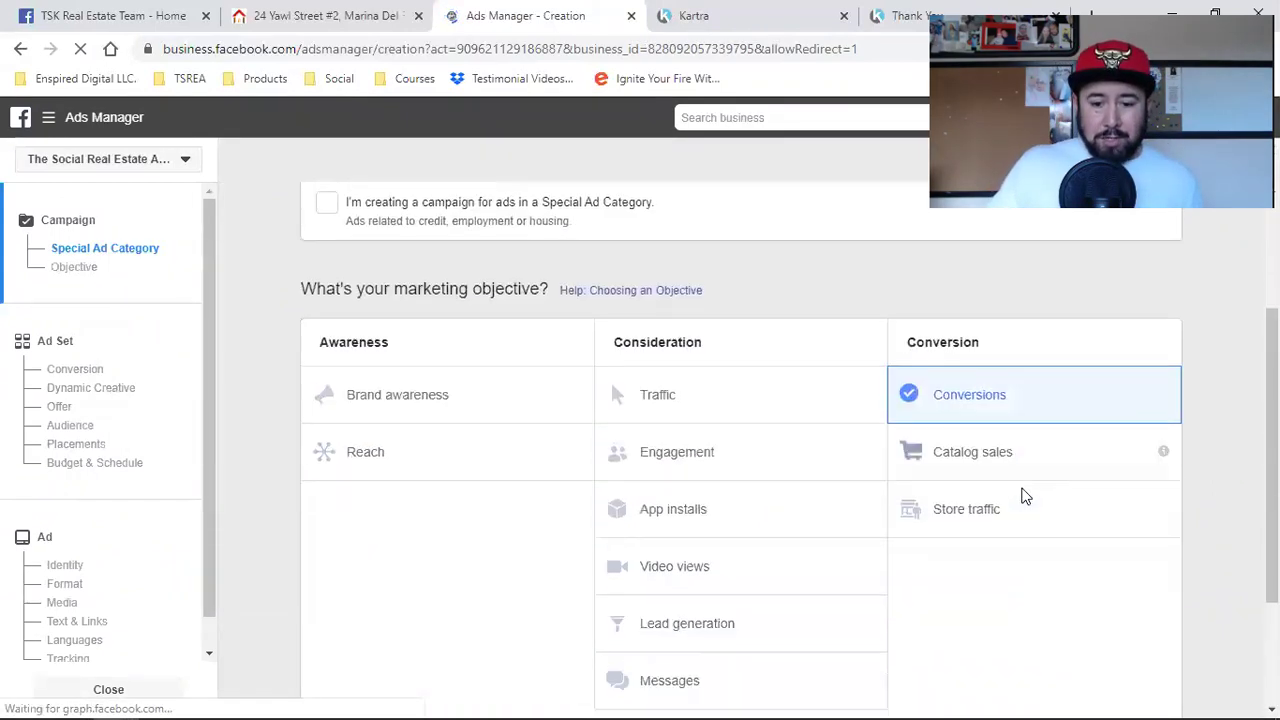
scroll(1022, 494, down, 2)
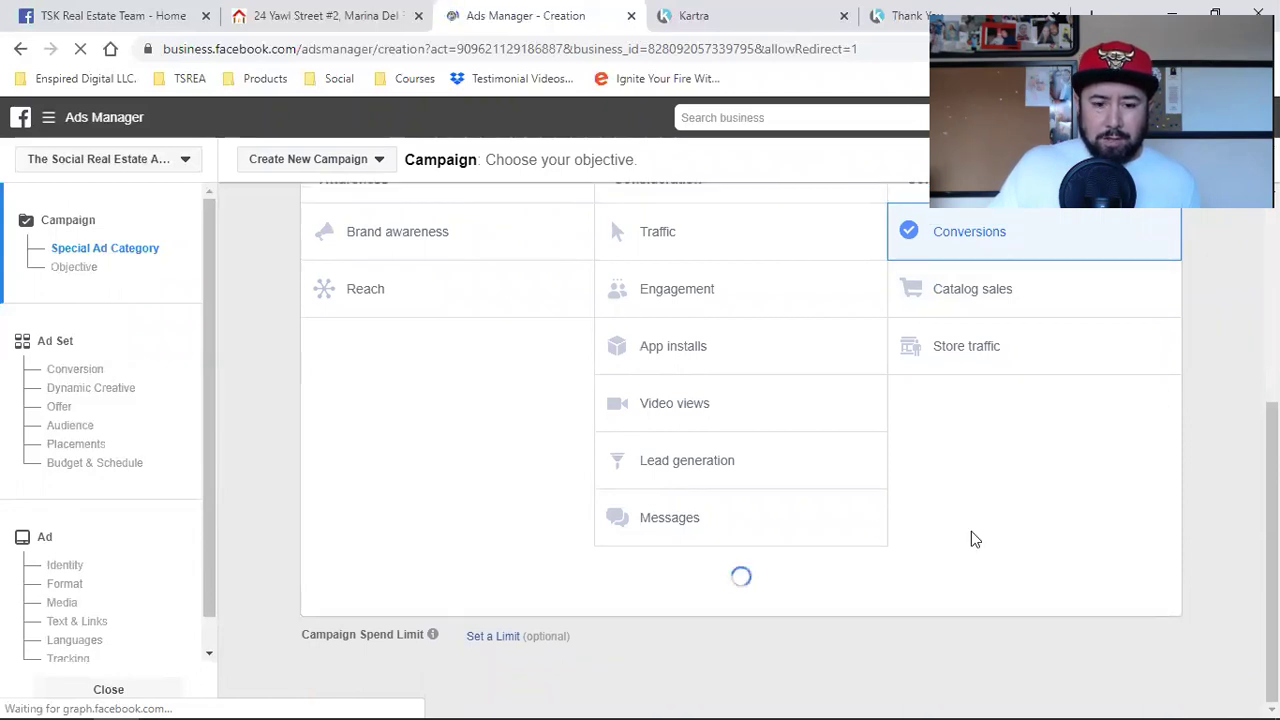
scroll(1074, 568, down, 3)
click(796, 557)
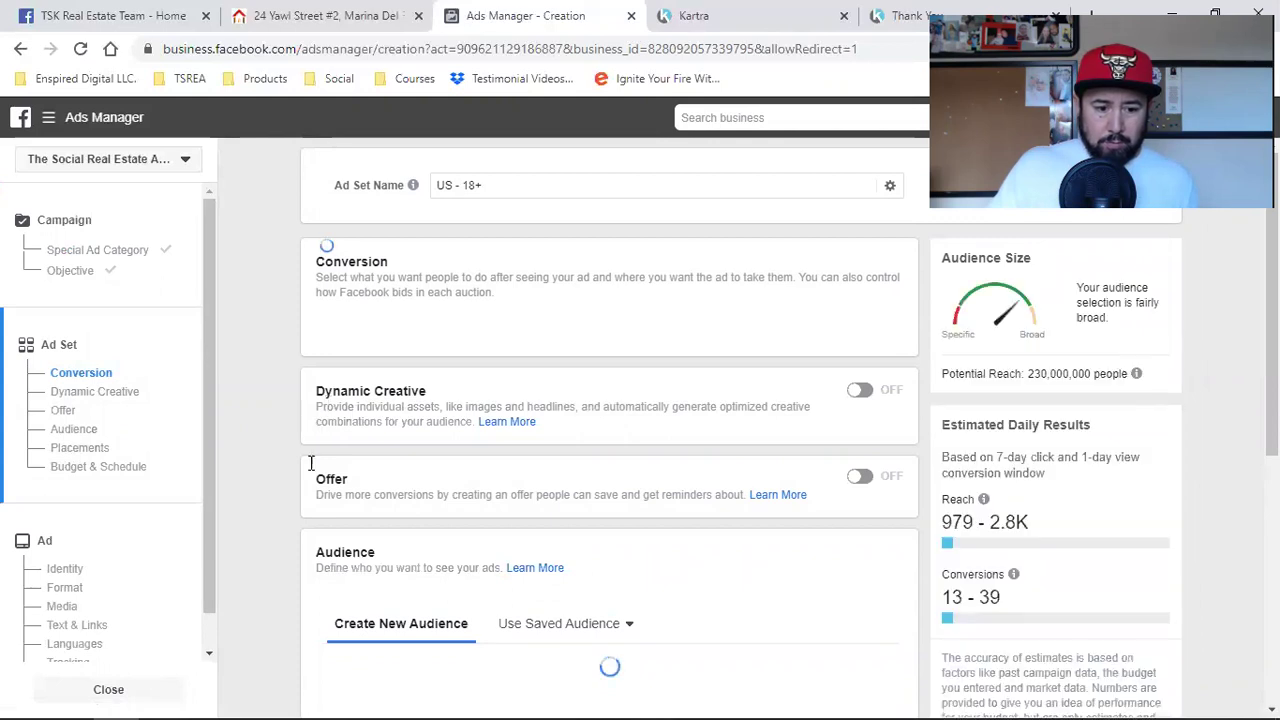
scroll(280, 470, down, 4)
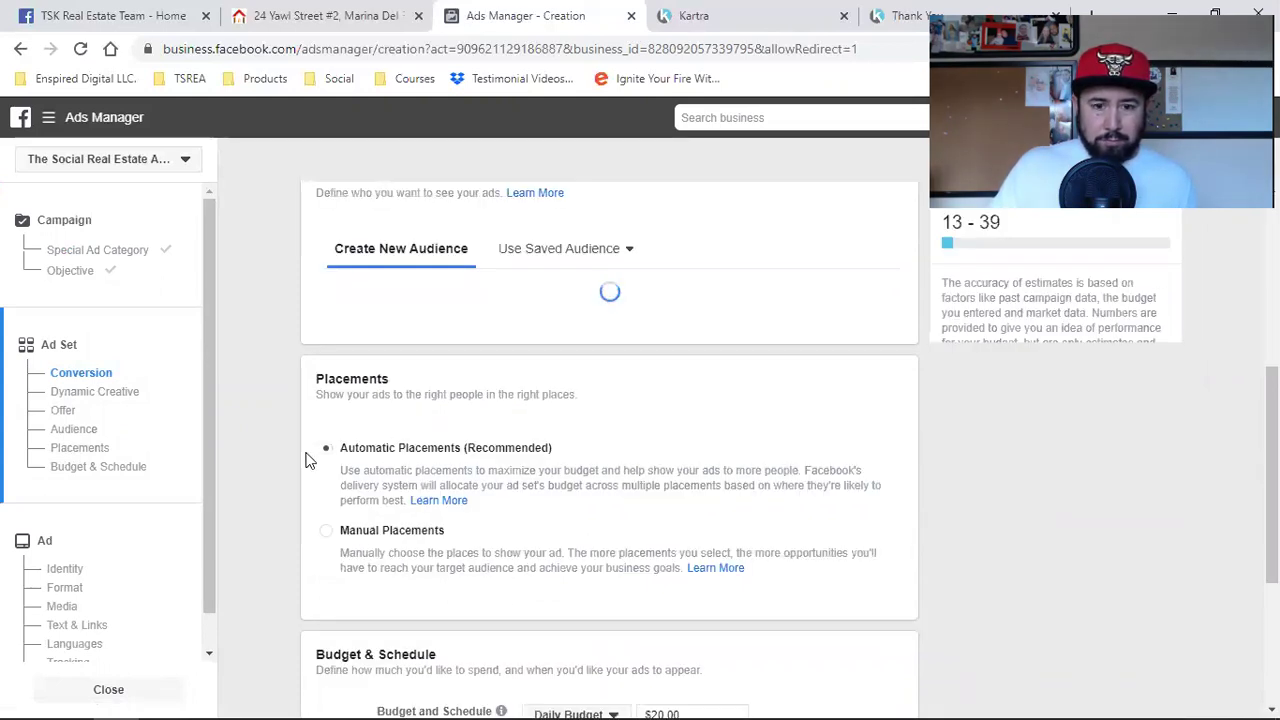
Step: Close the property listing tab and review Audience, Placements and Budget & Schedule
click(418, 15)
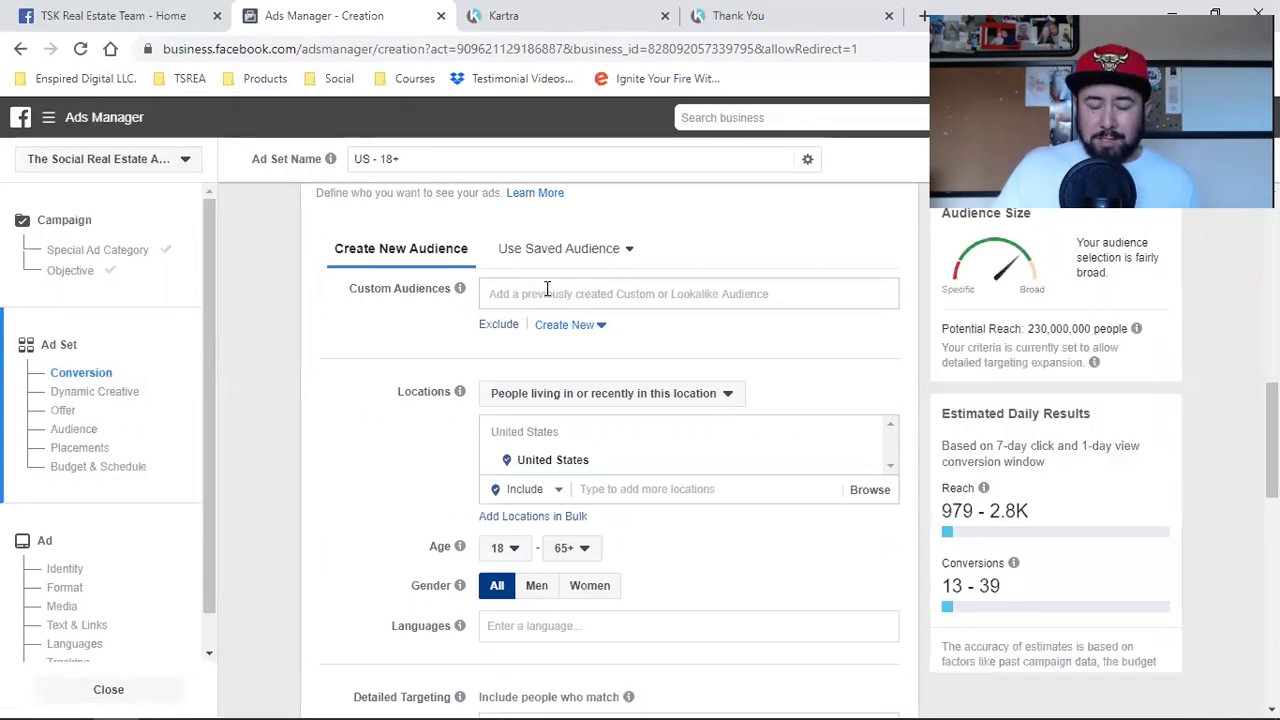
scroll(313, 450, down, 2)
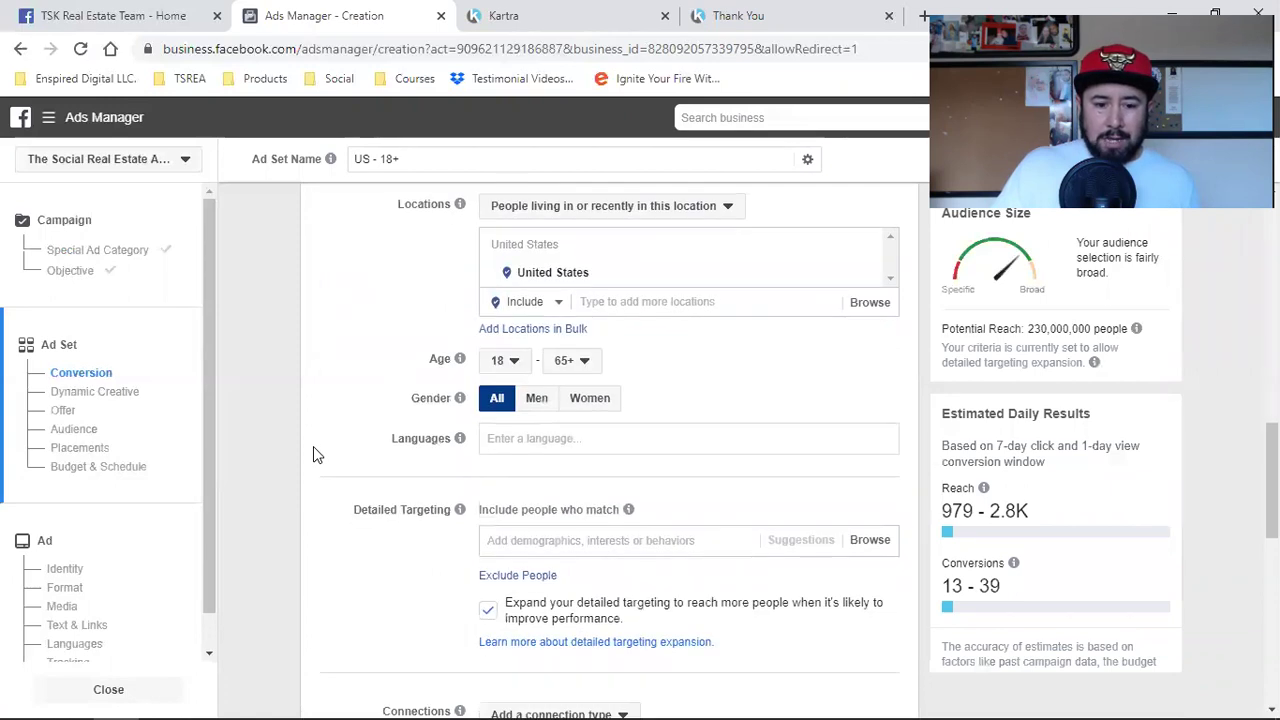
scroll(320, 448, down, 5)
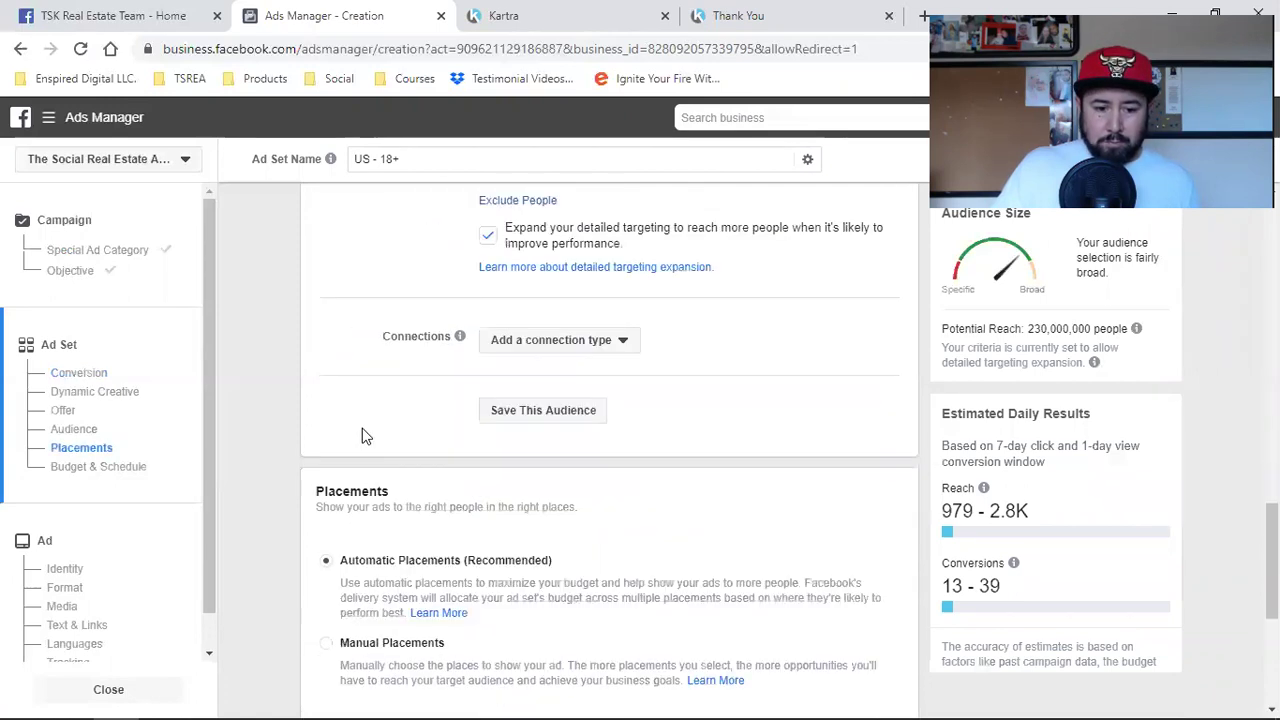
scroll(363, 437, down, 3)
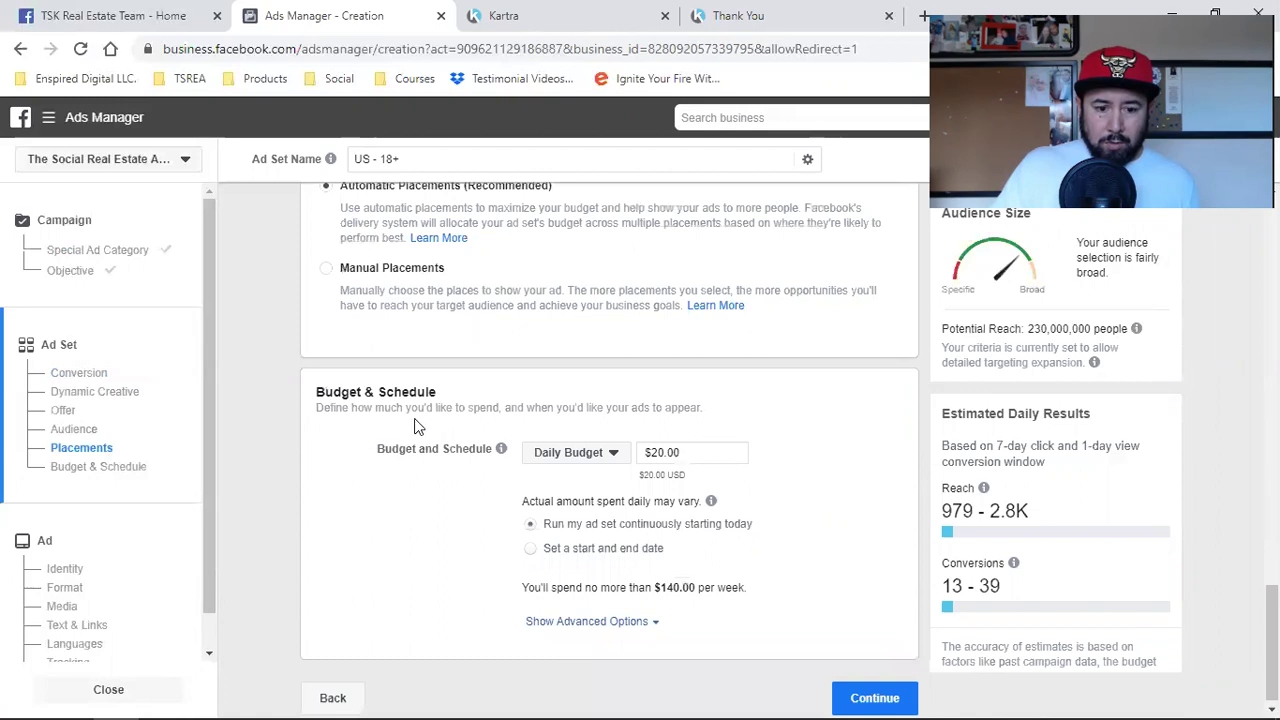
Step: Return to the Conversion section and clear the Paid Book Customers conversion event
scroll(417, 427, up, 10)
scroll(474, 423, down, 2)
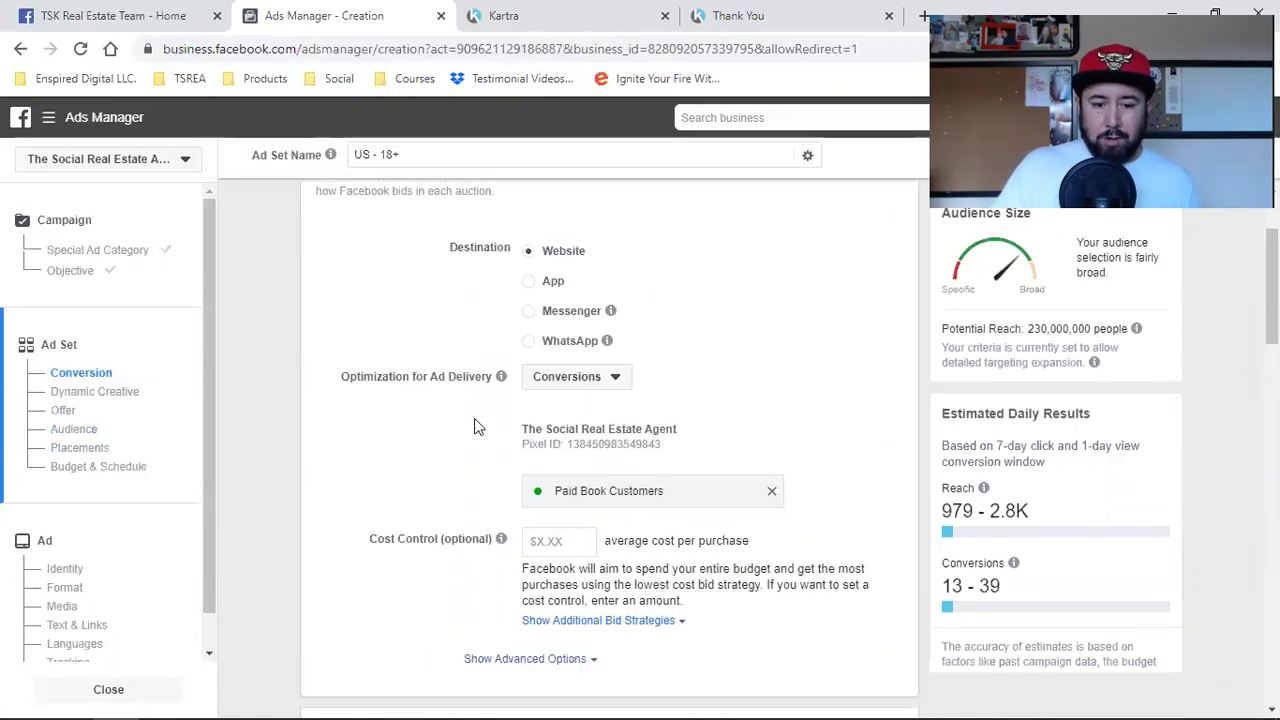
click(608, 492)
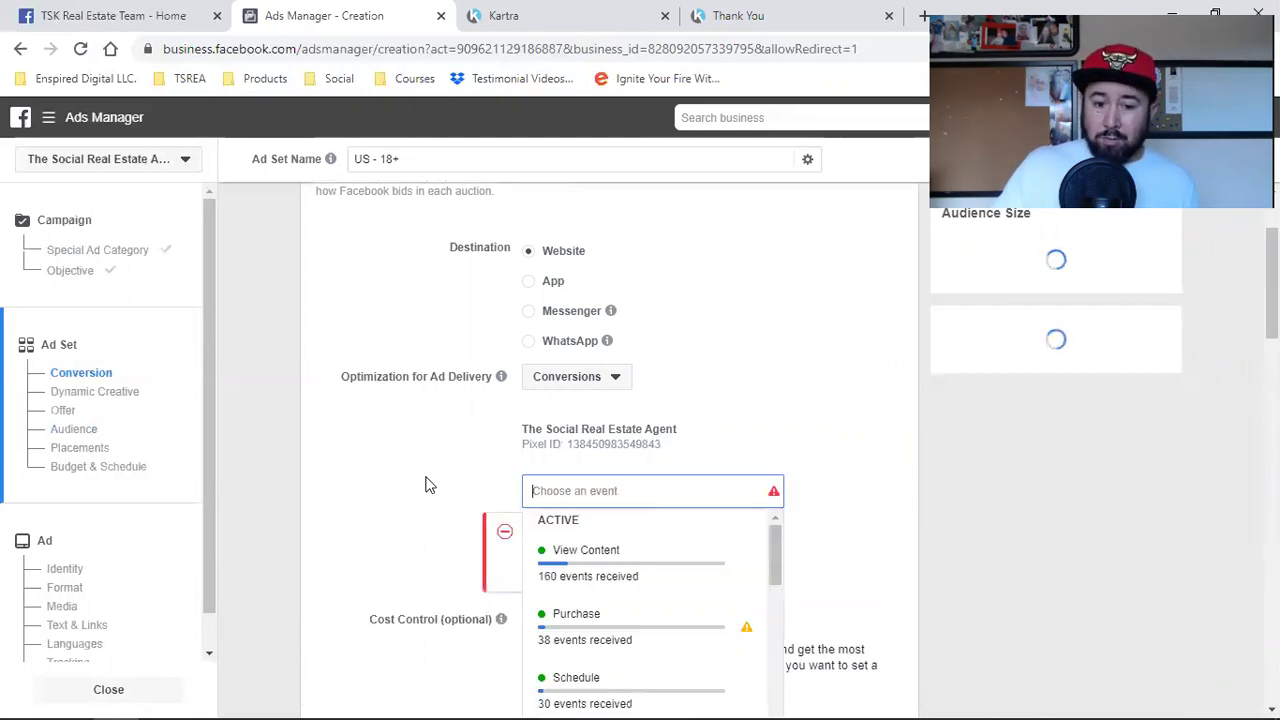
Step: Choose Lead as the ad set's conversion event, then bring up the Kartra Thank You tab
click(425, 485)
click(616, 494)
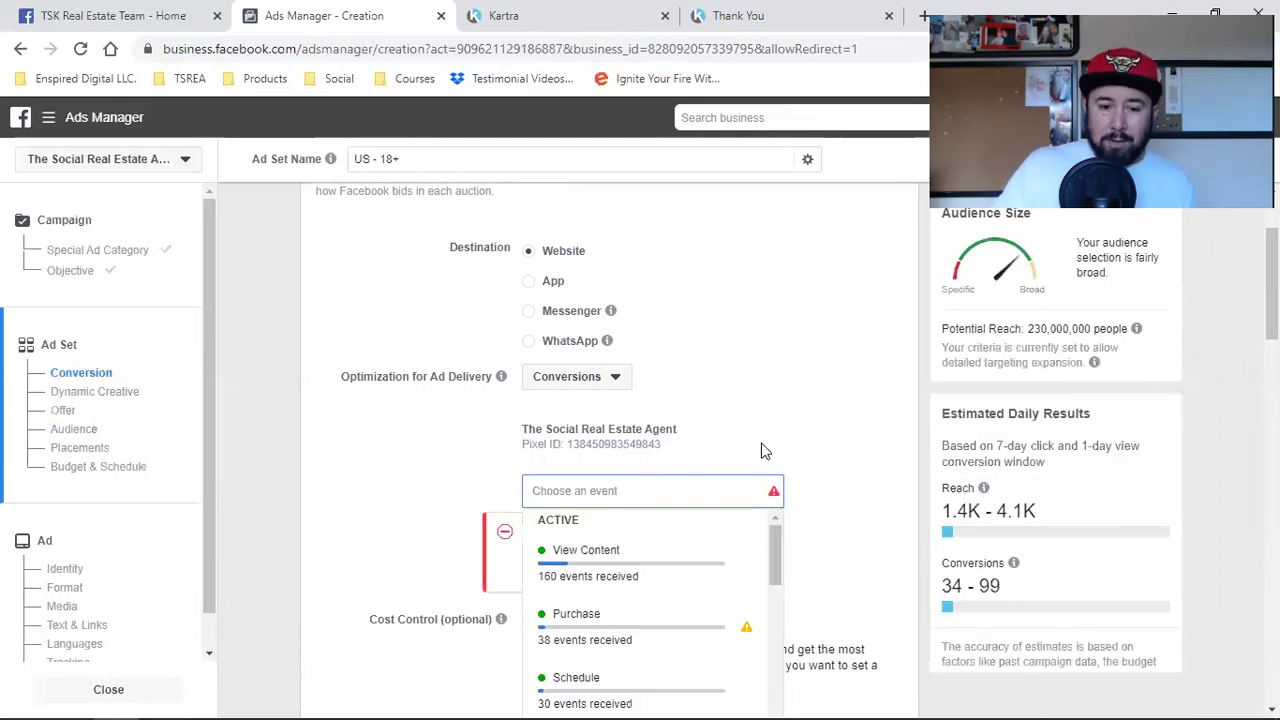
scroll(794, 420, down, 2)
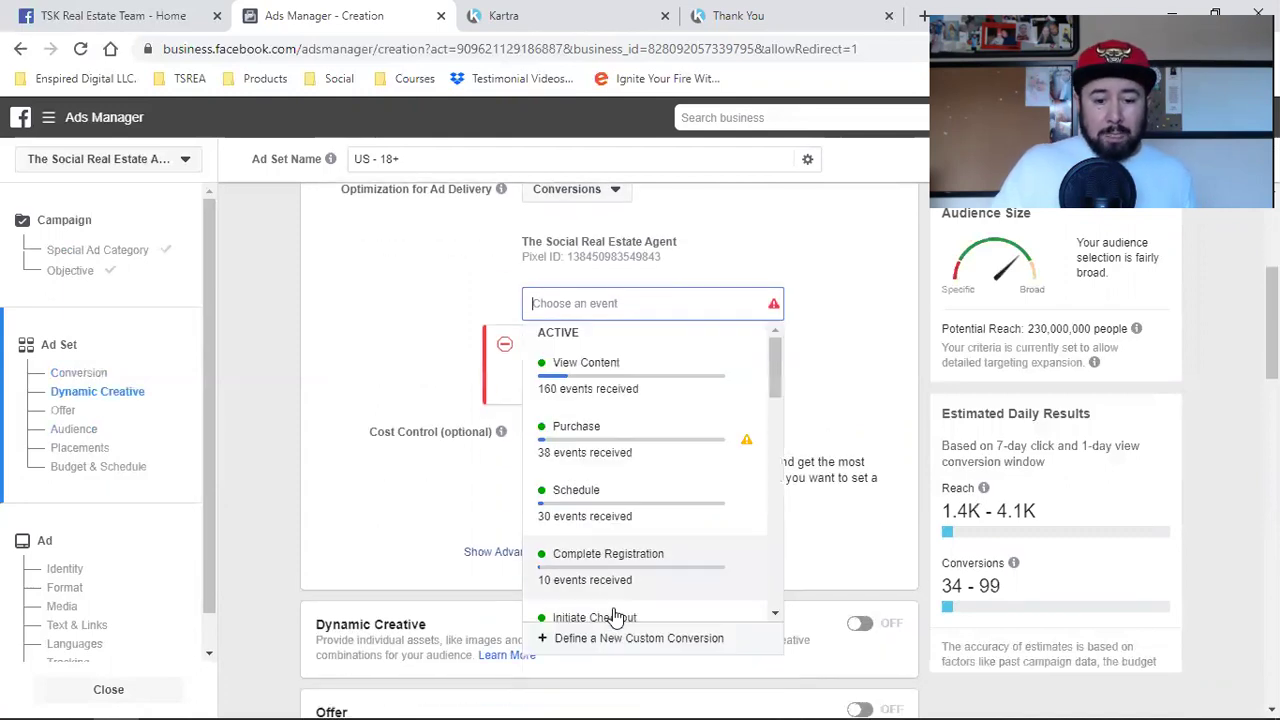
scroll(646, 560, down, 3)
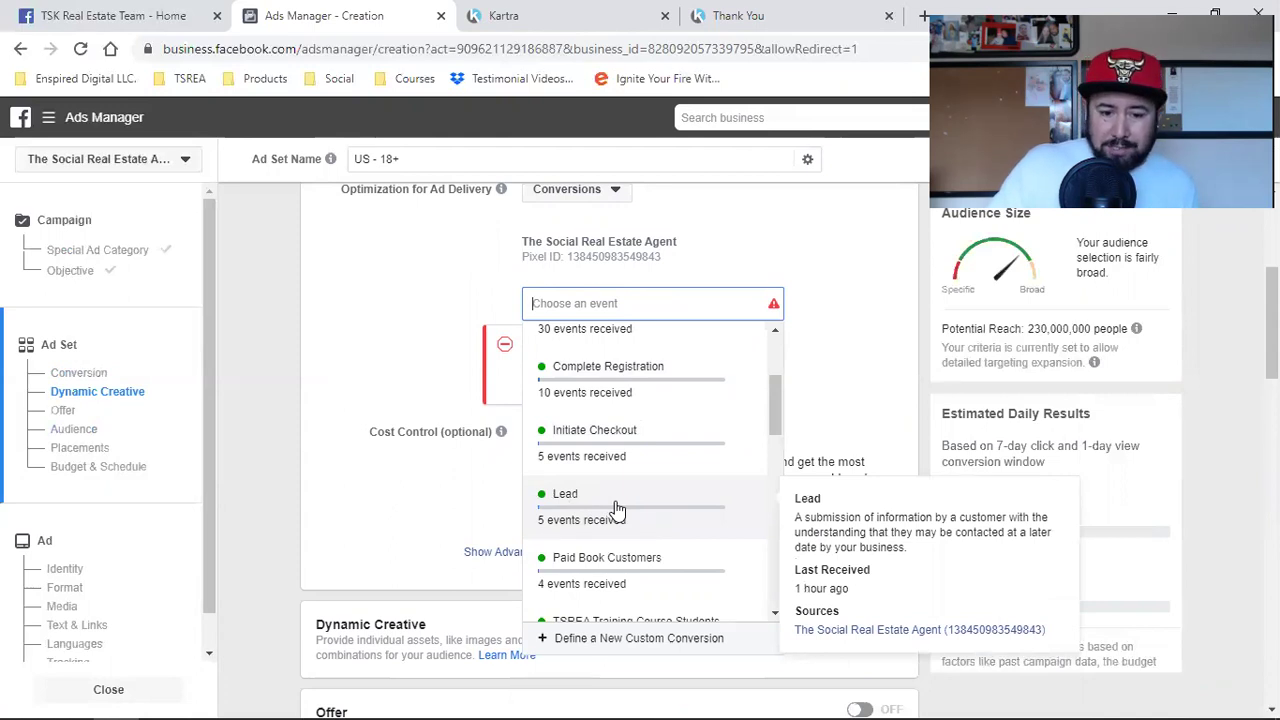
click(590, 508)
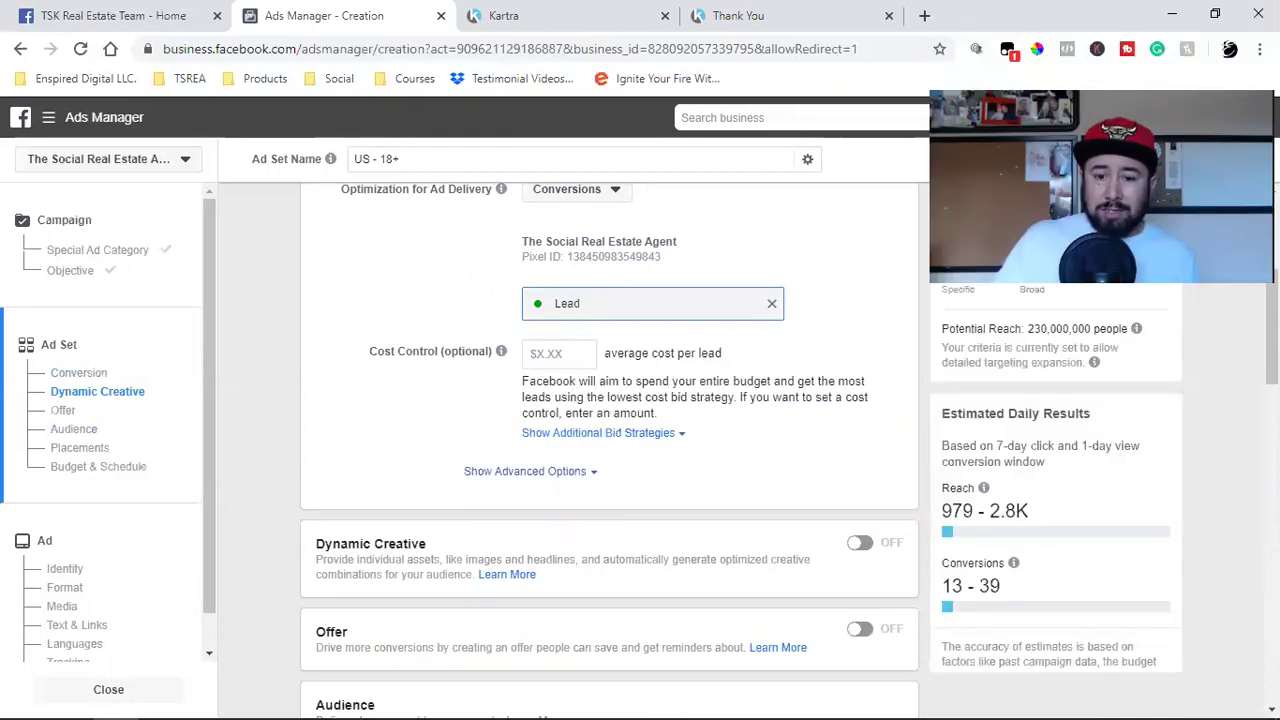
key(ctrl+4)
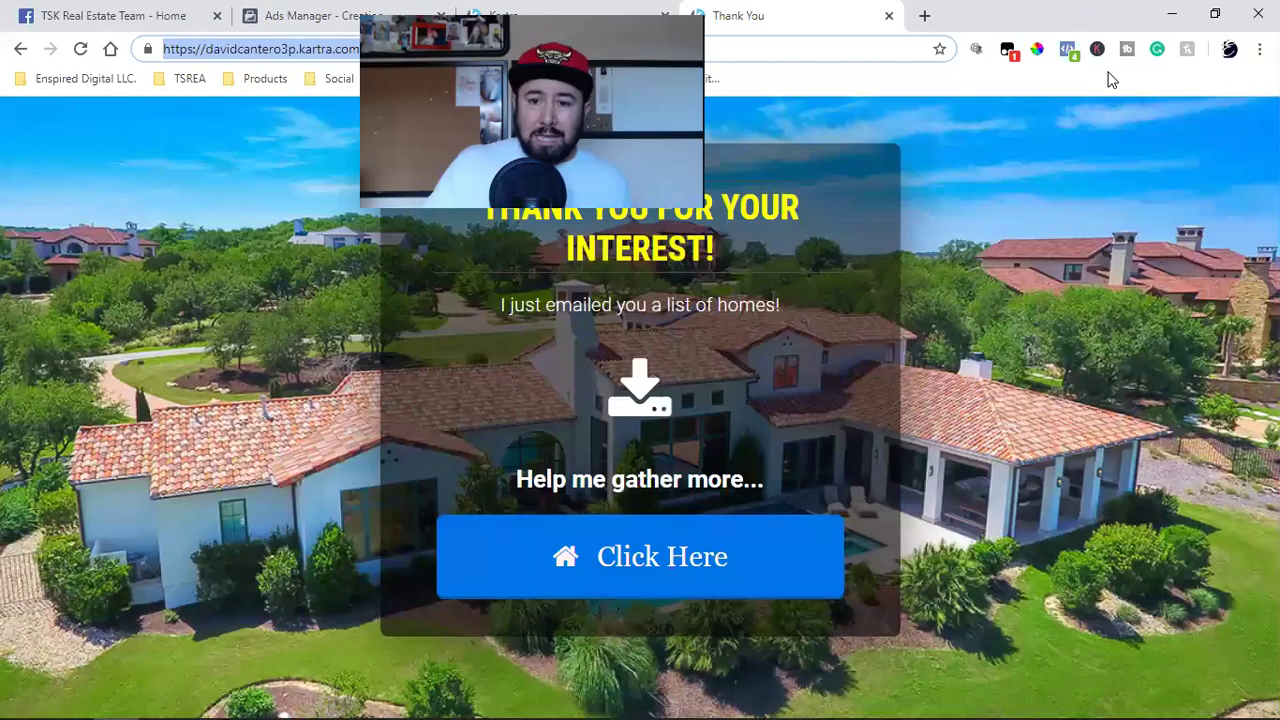
Step: Verify with Pixel Helper that the Thank You page fires Lead, then return to the ad set's Lead event
click(1067, 49)
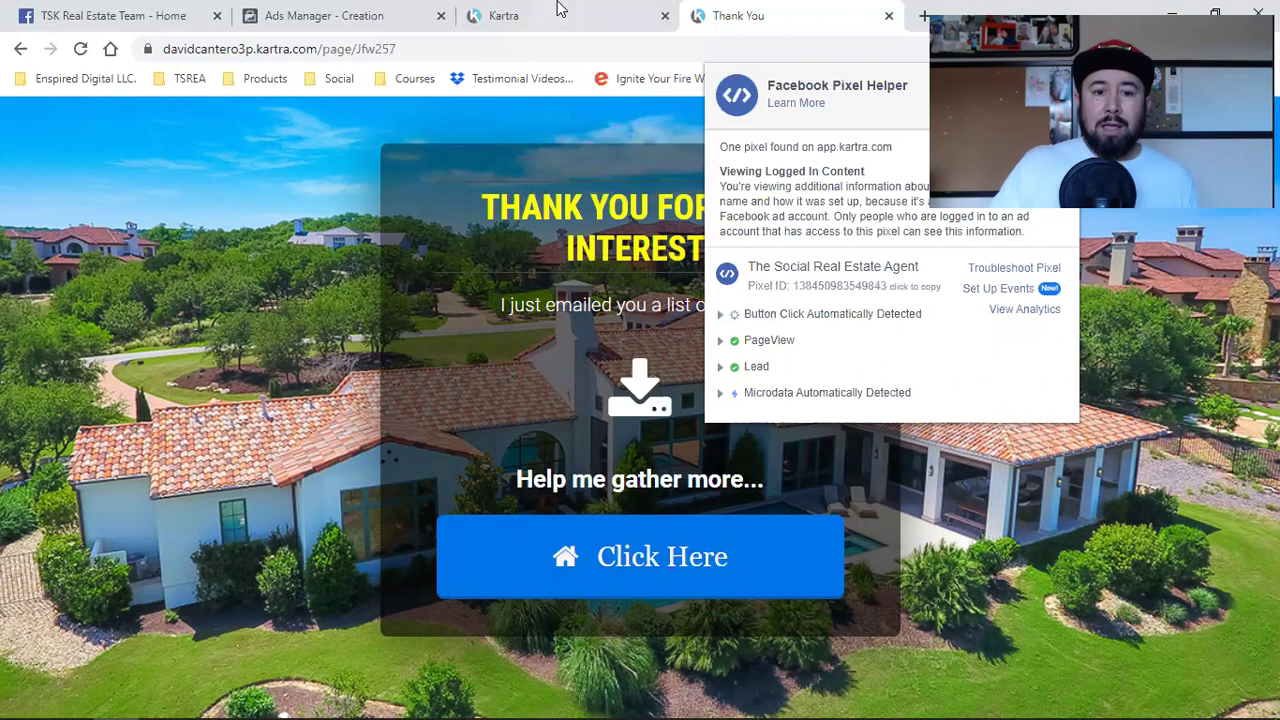
click(370, 15)
click(615, 318)
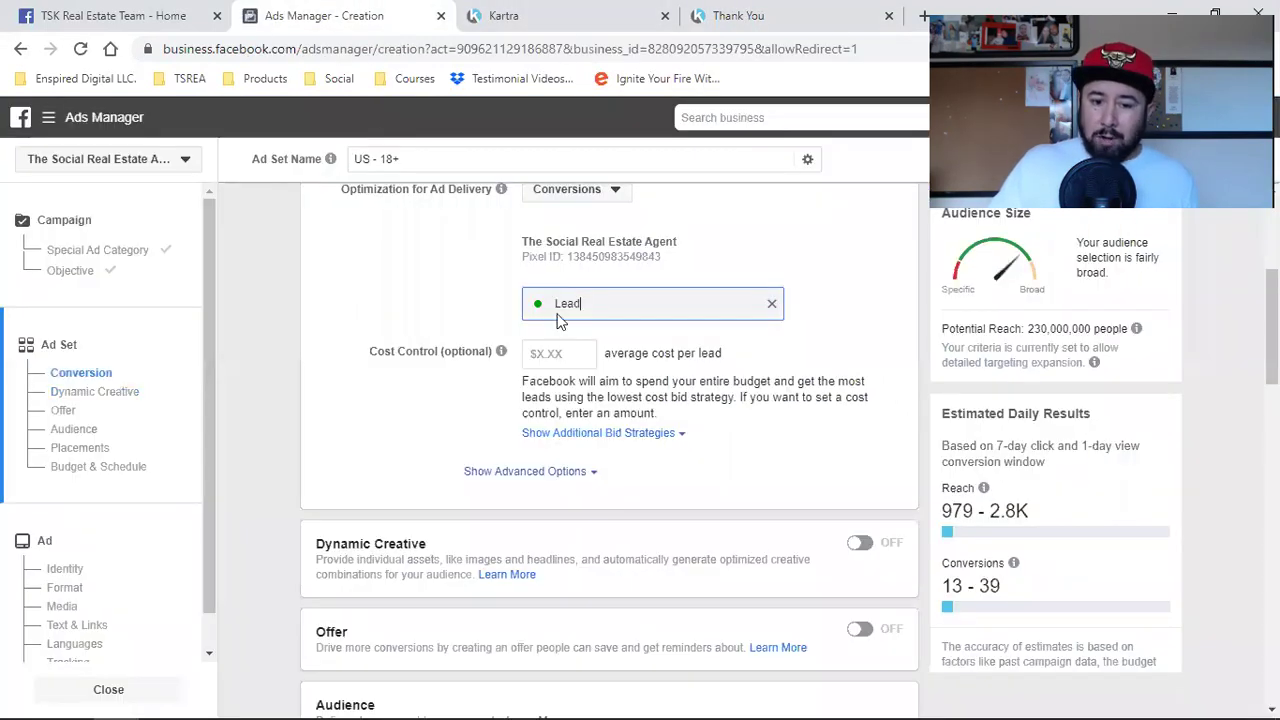
click(339, 332)
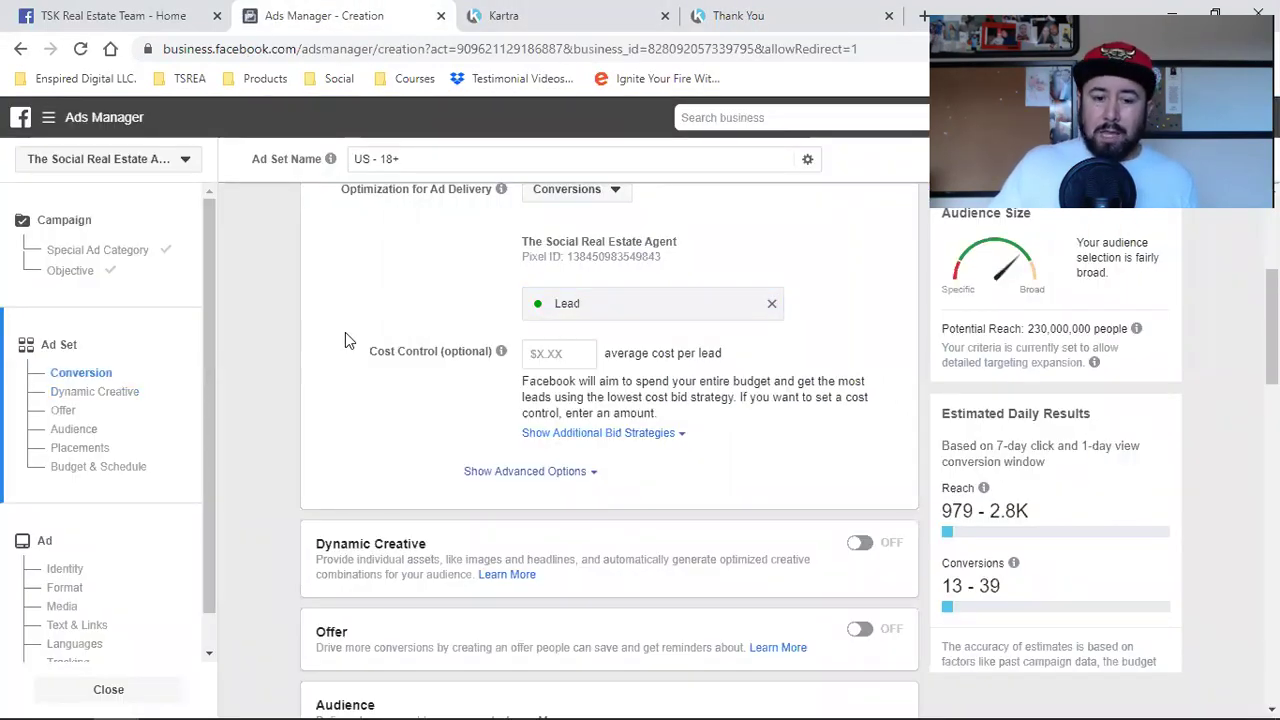
scroll(345, 332, down, 4)
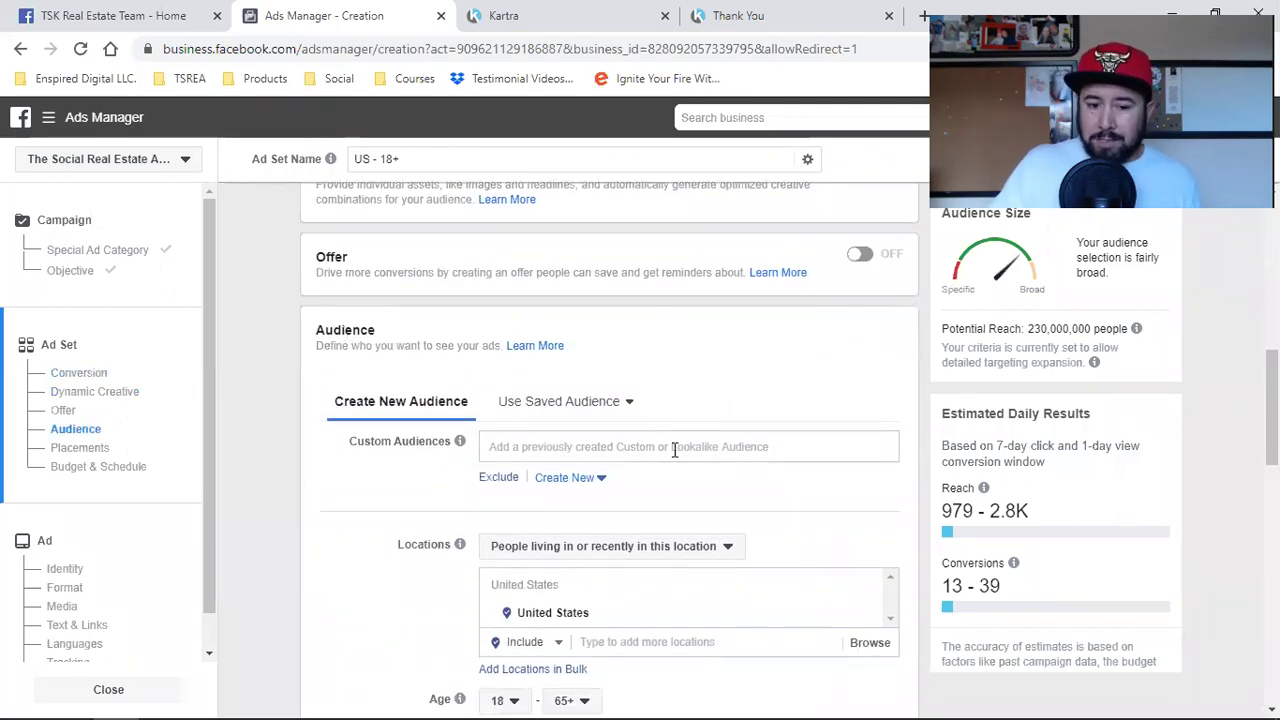
click(541, 446)
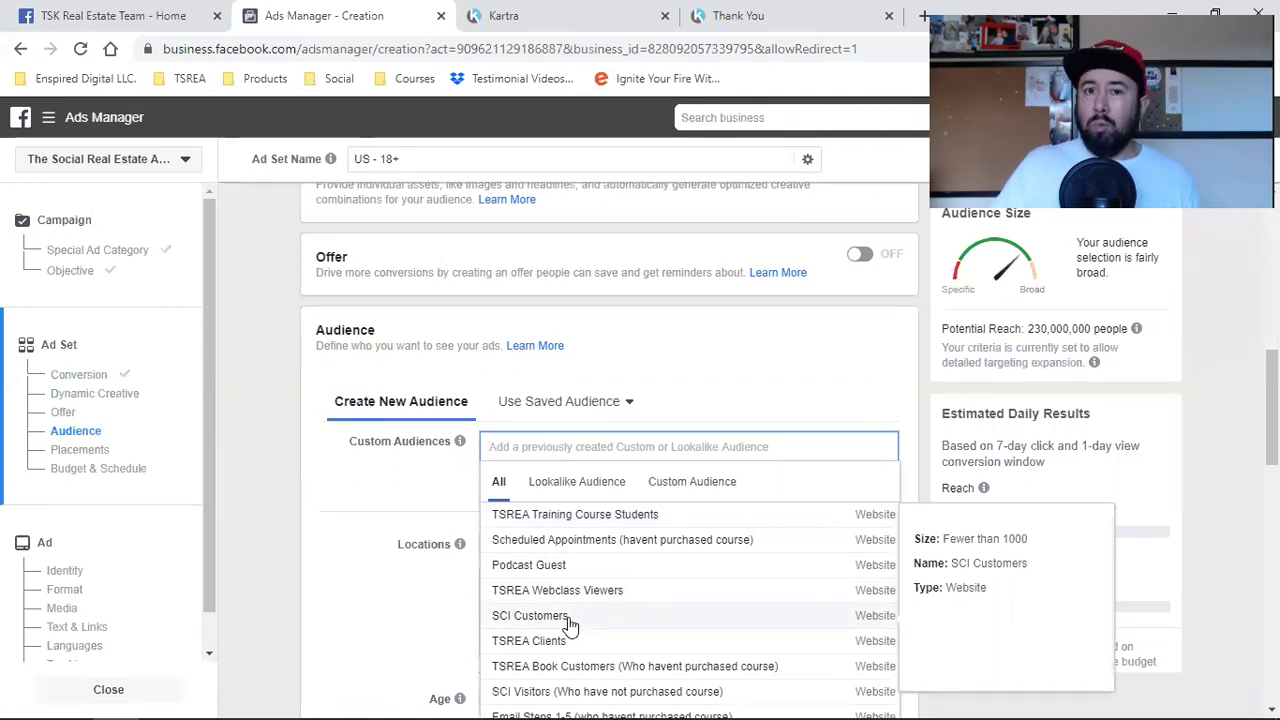
click(350, 490)
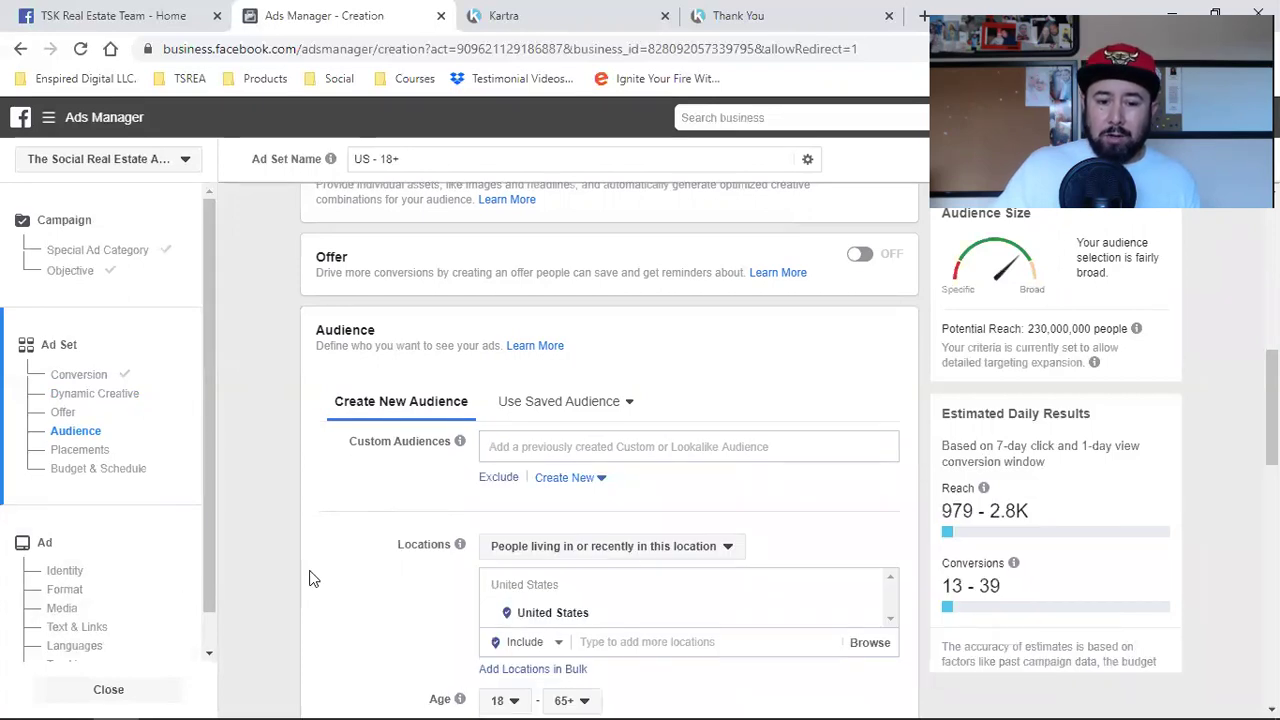
scroll(309, 574, down, 2)
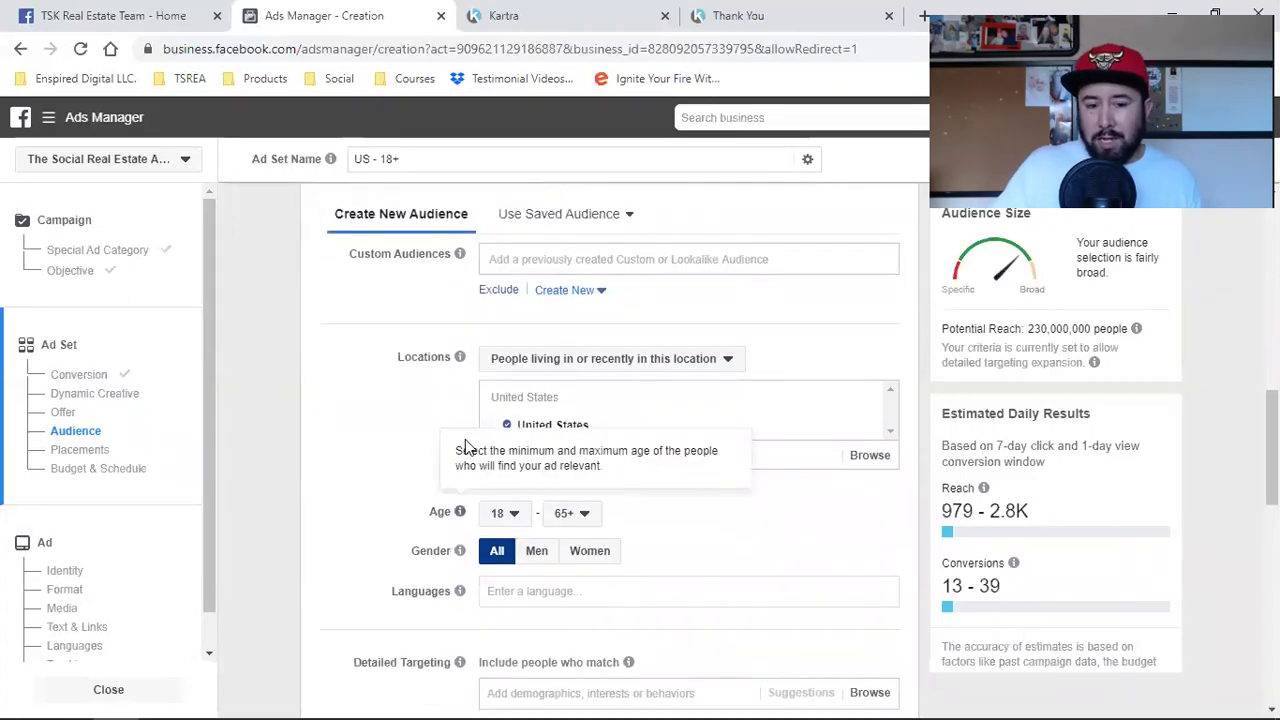
scroll(335, 428, up, 10)
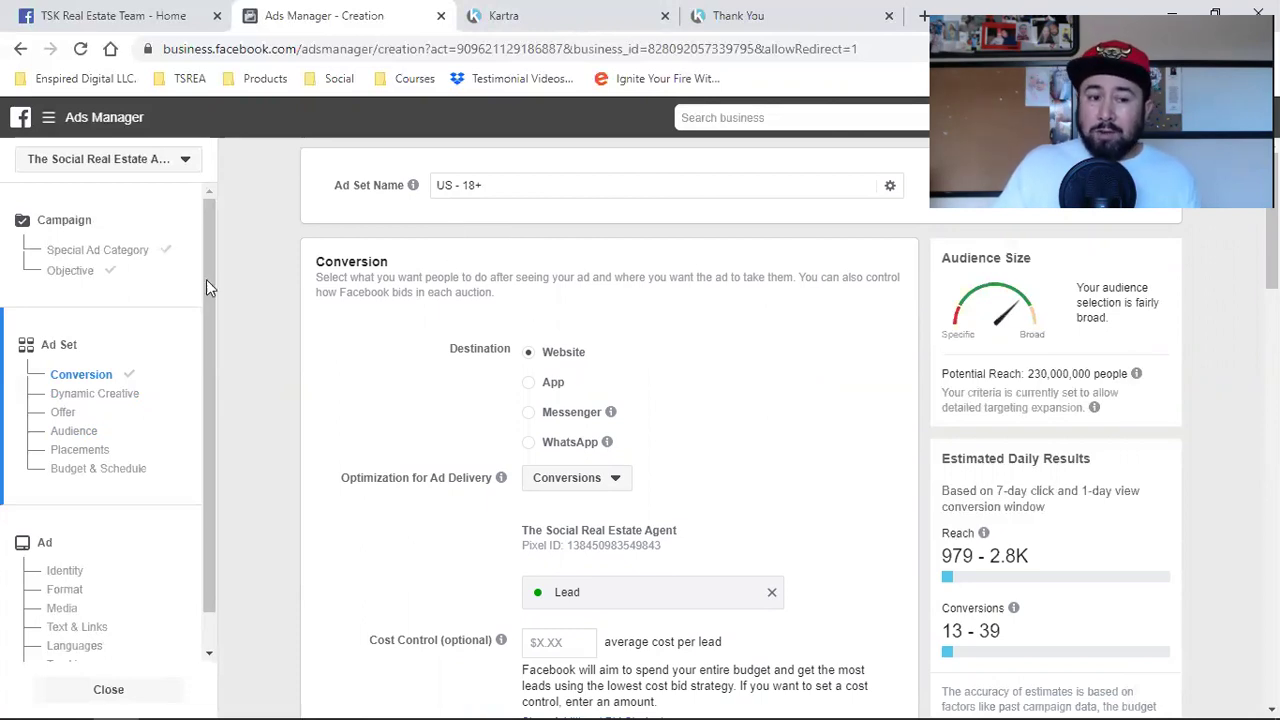
Step: Jump to Objective in the sidebar and pick Lead generation under Consideration
click(60, 268)
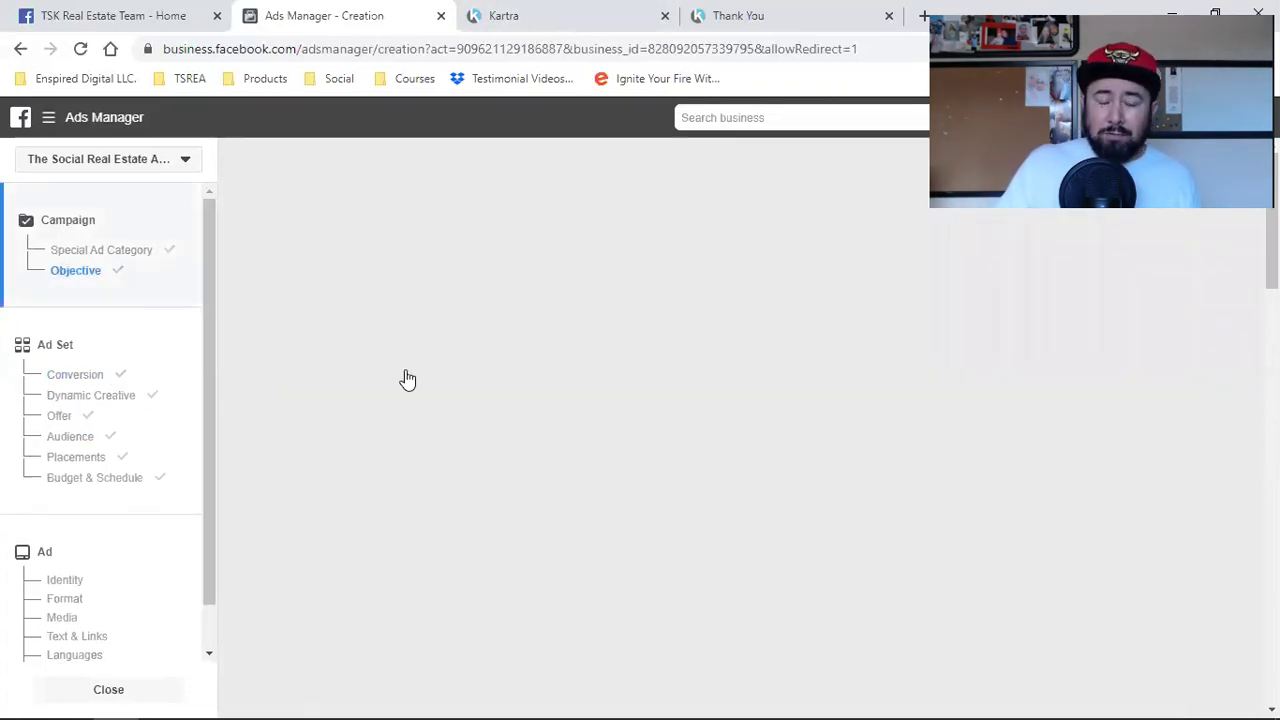
scroll(686, 506, up, 5)
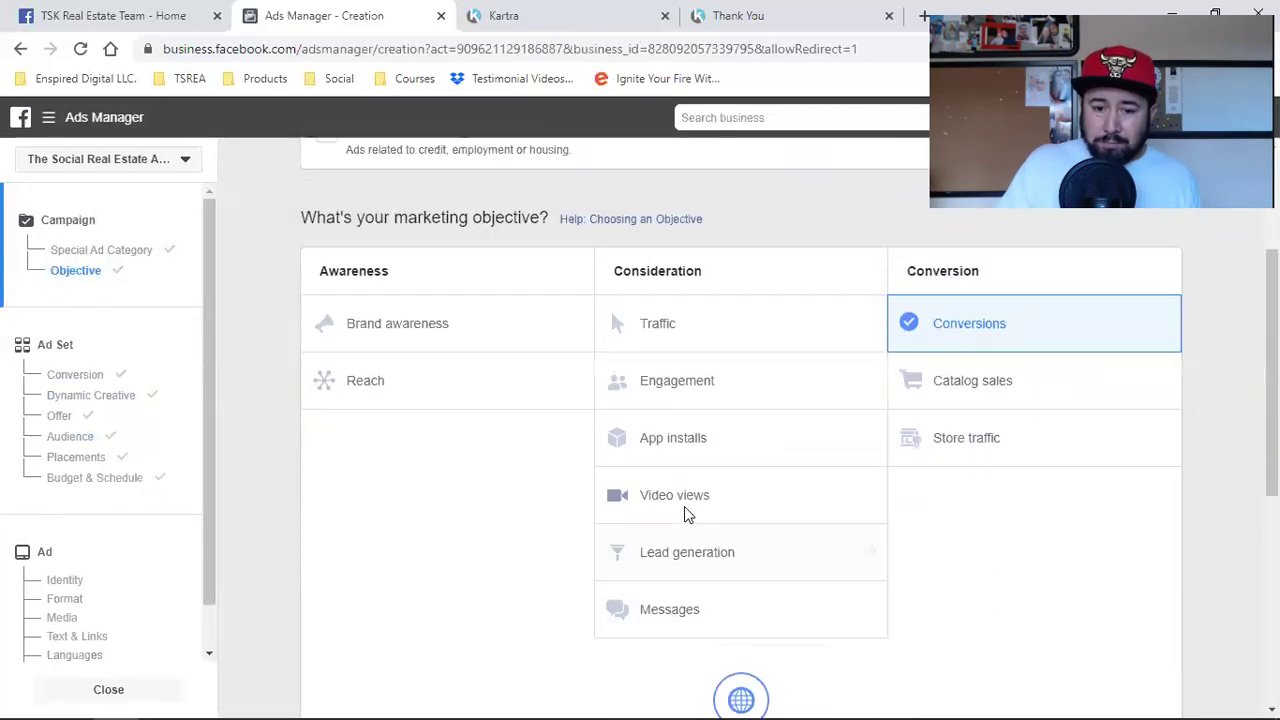
click(755, 568)
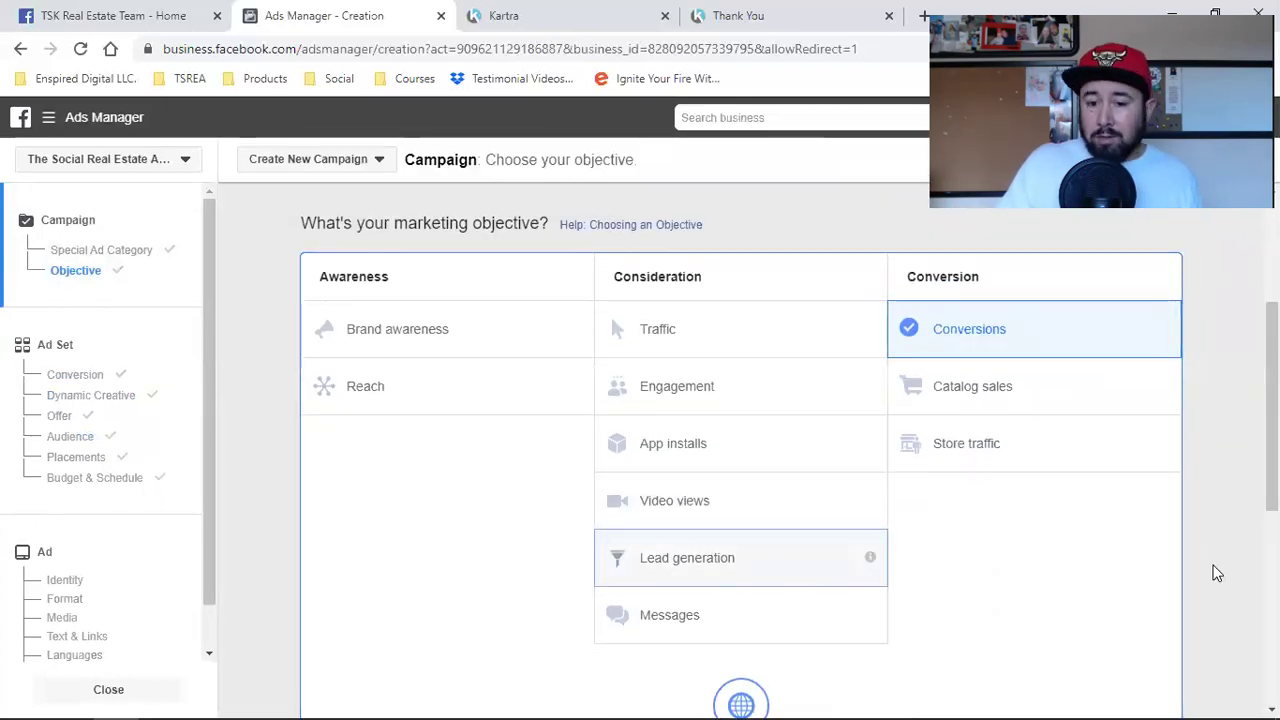
scroll(1217, 573, up, 5)
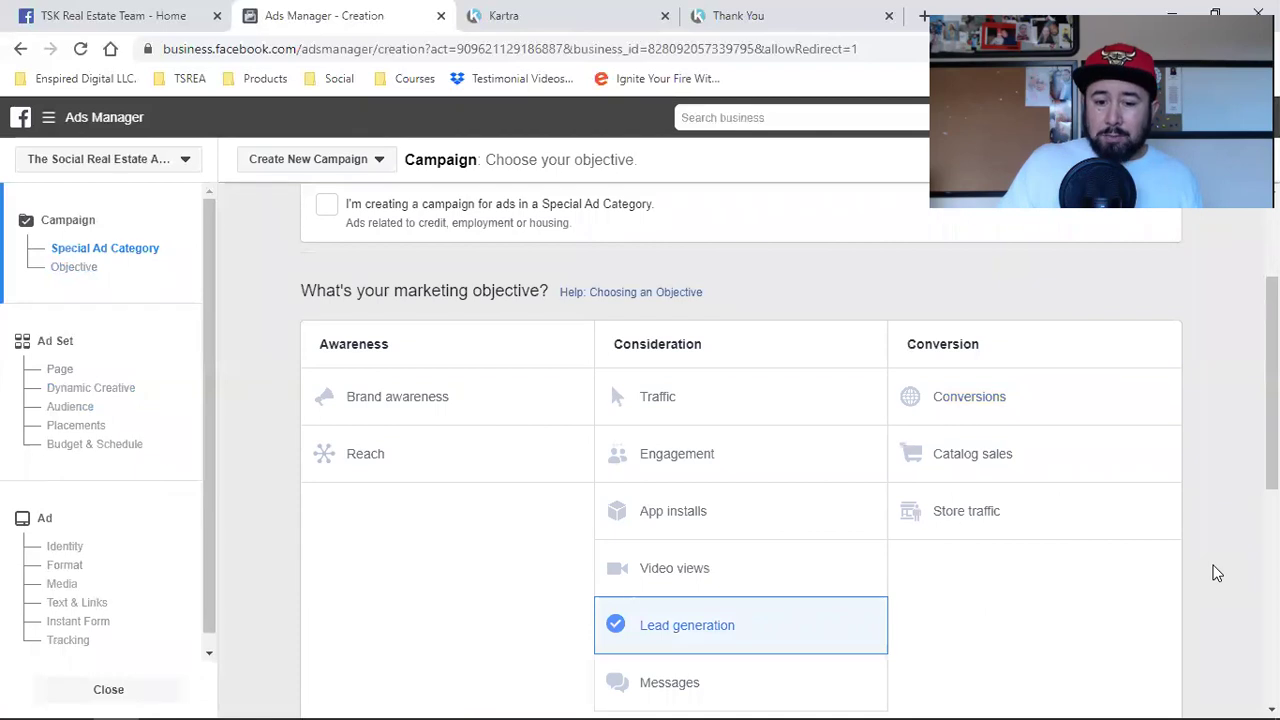
scroll(1217, 573, down, 2)
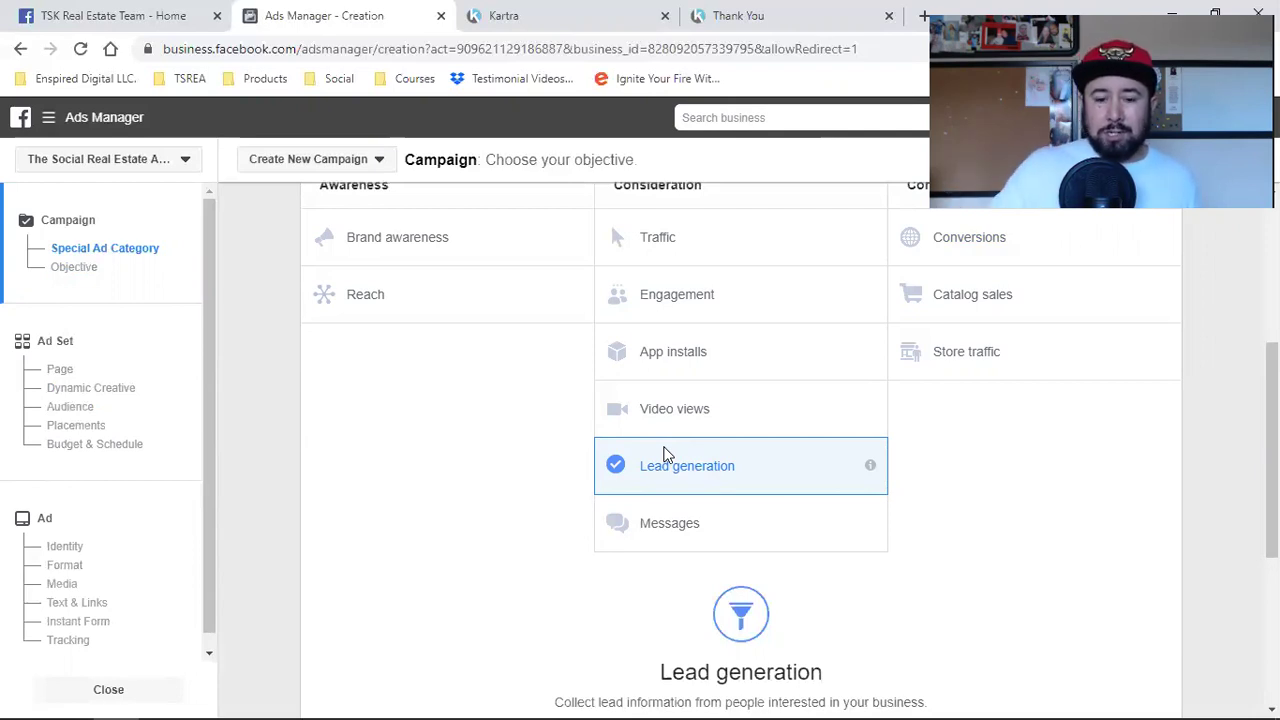
Step: Compare against the Kartra Thank You page and choose Traffic as the objective
click(731, 18)
click(304, 12)
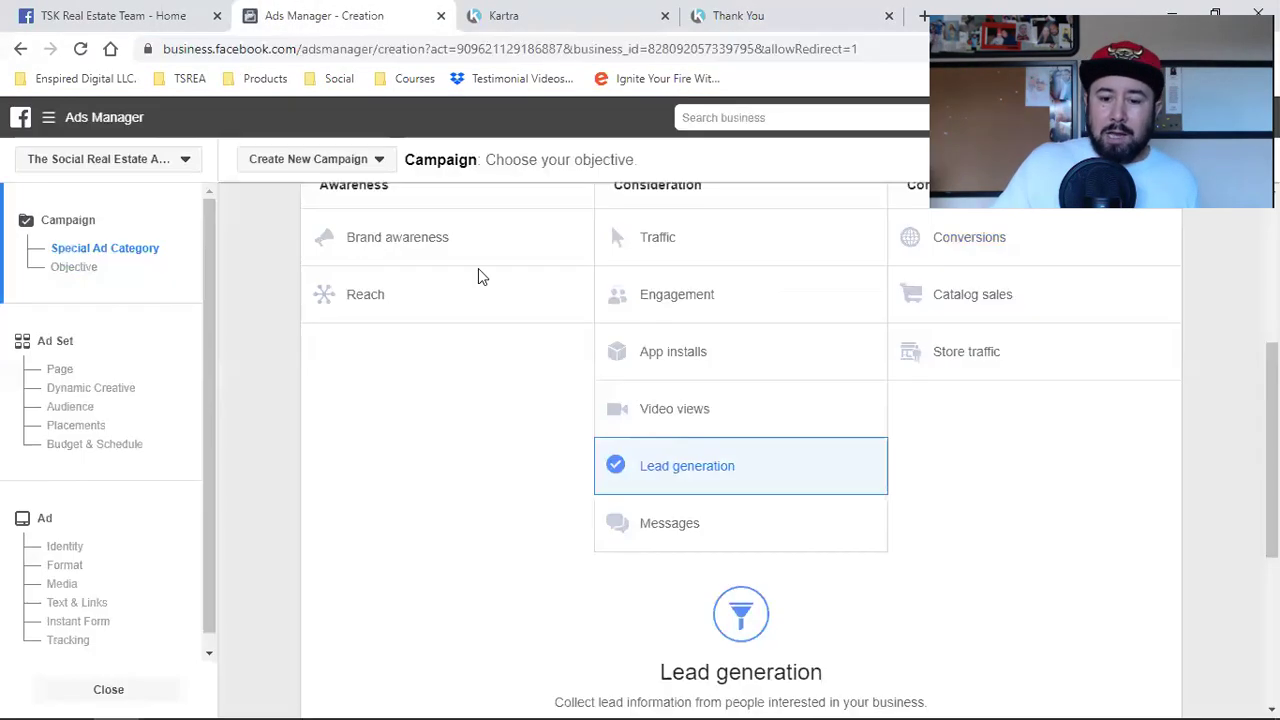
scroll(1020, 577, up, 2)
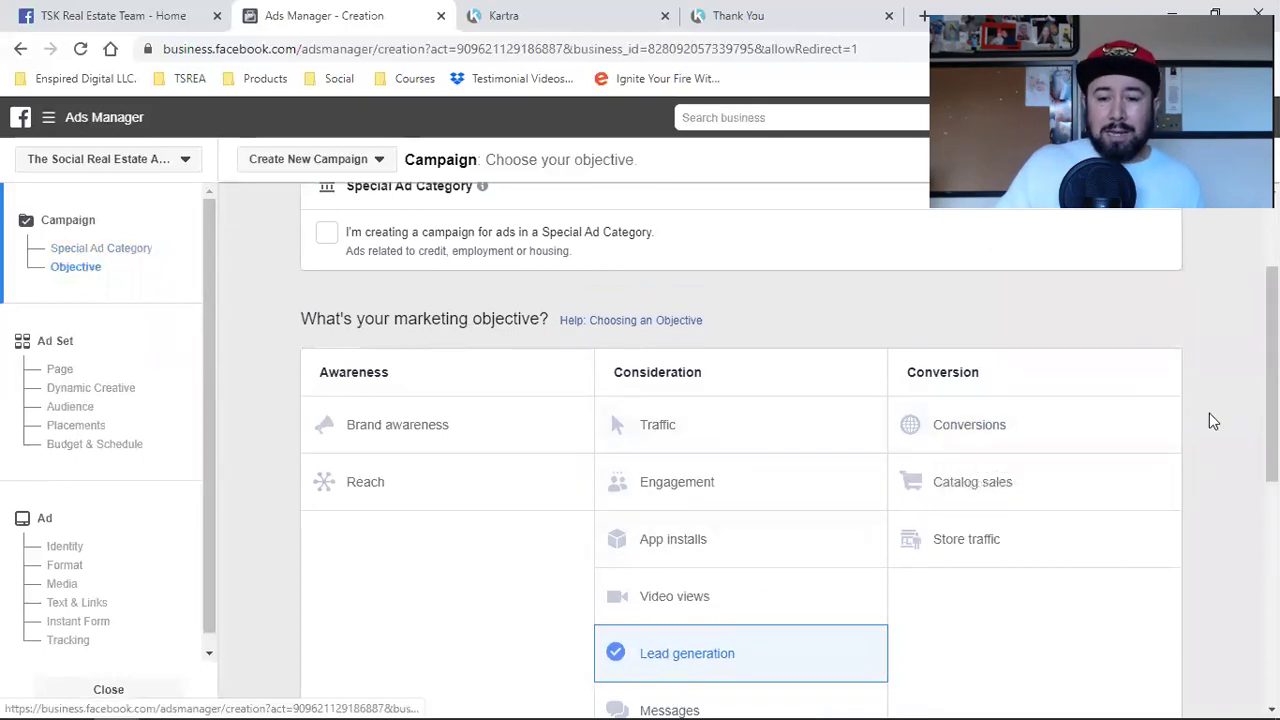
click(770, 14)
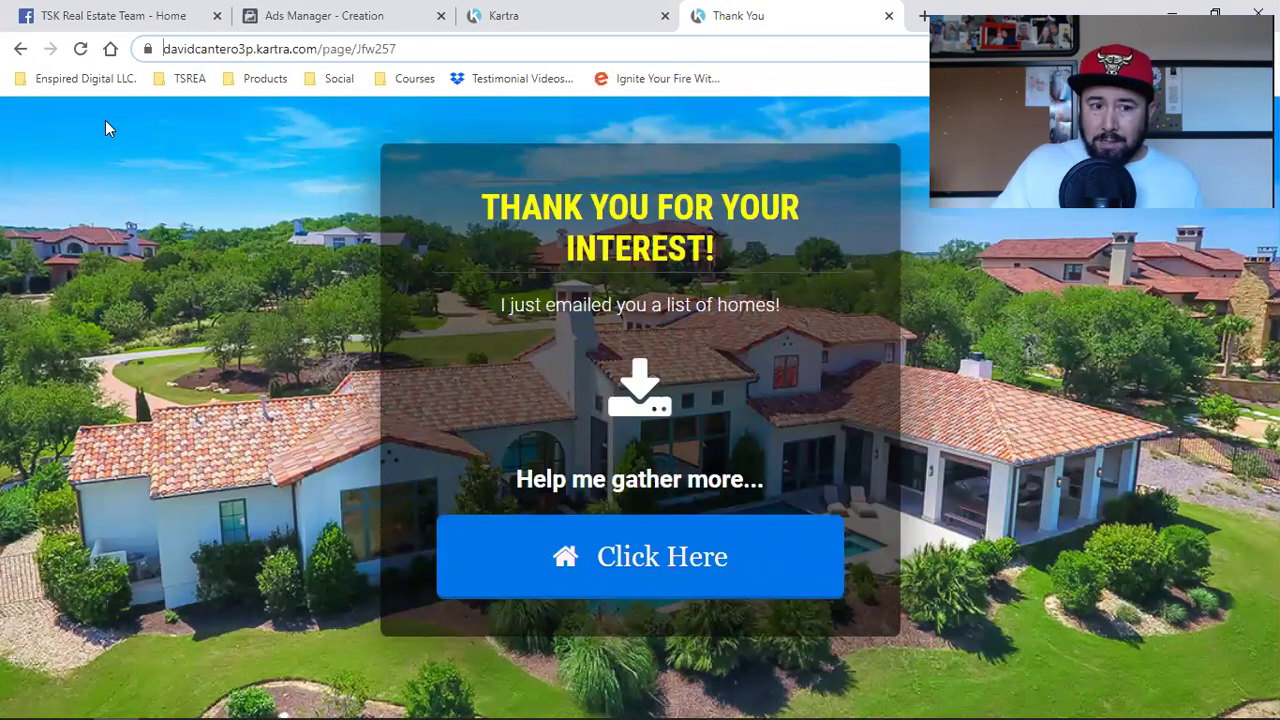
click(320, 15)
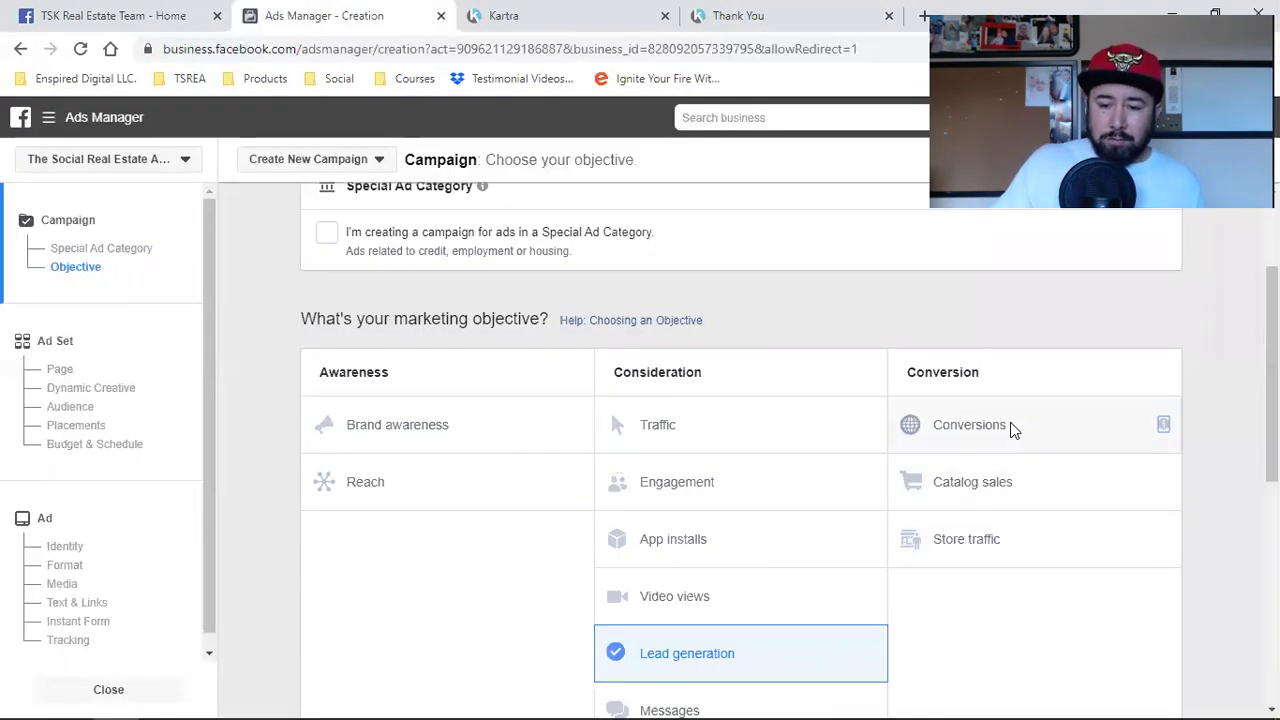
click(763, 437)
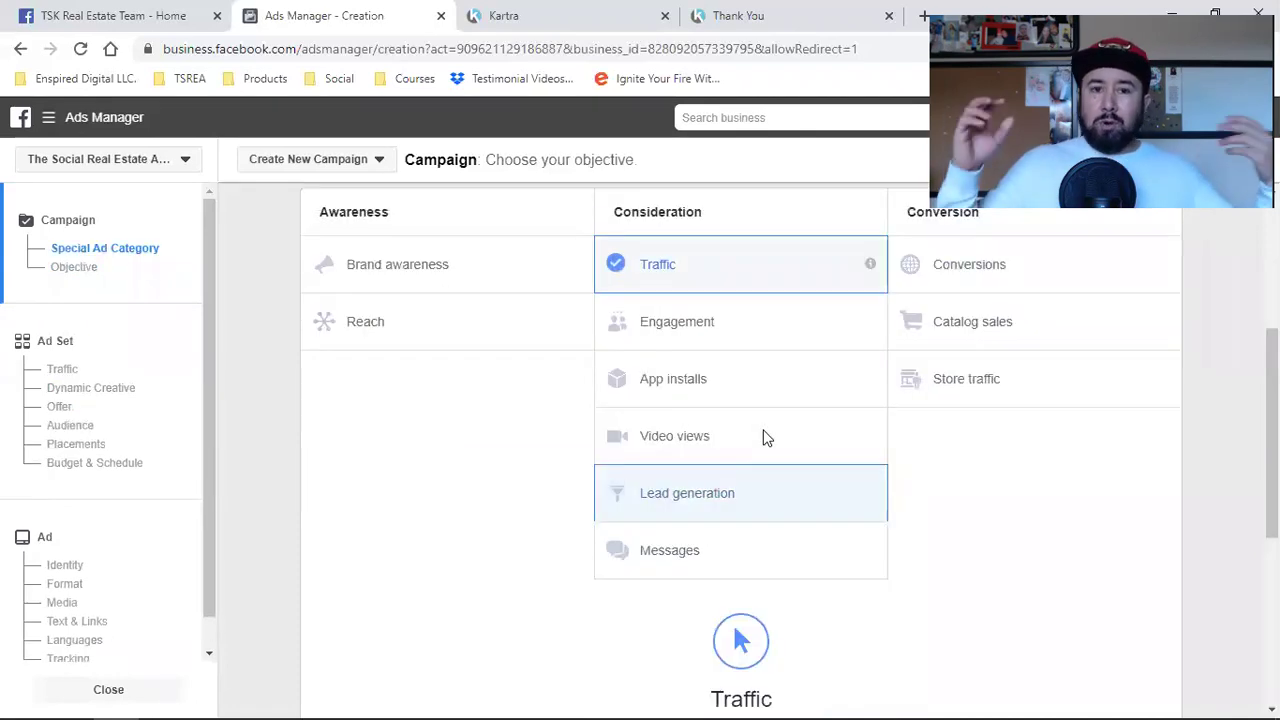
scroll(765, 437, up, 4)
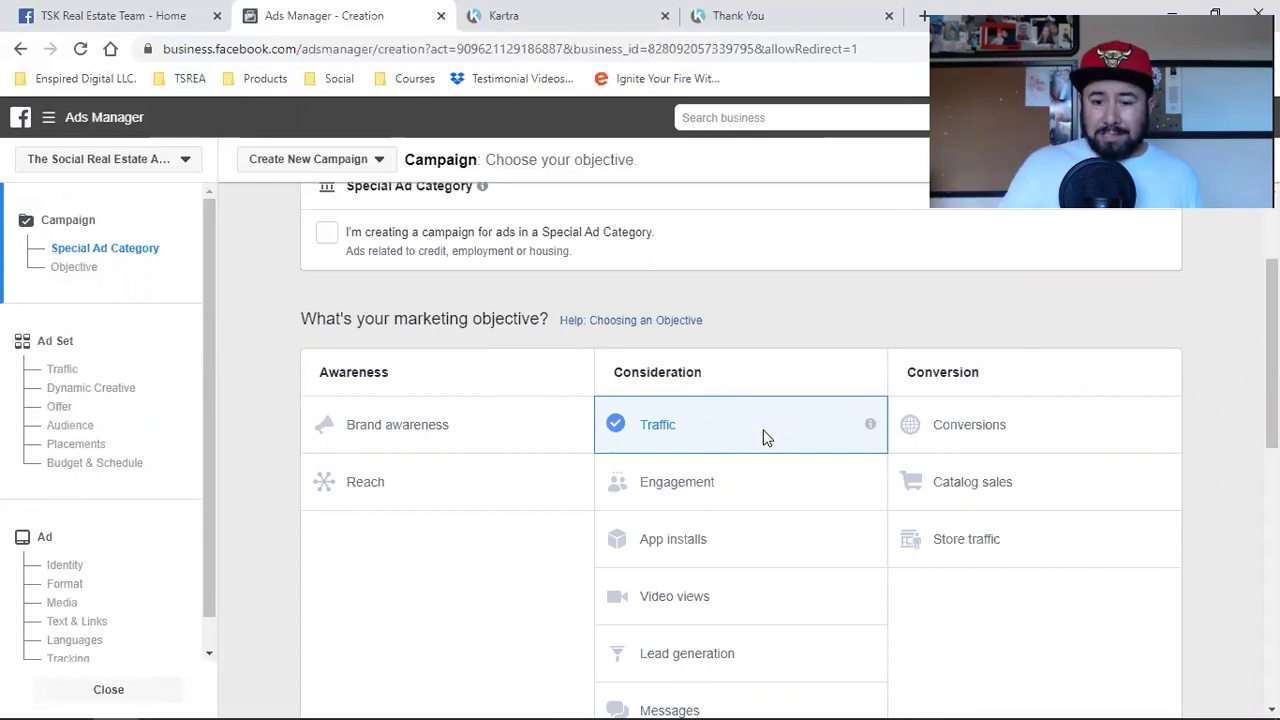
Step: Switch the objective to Conversions and inspect the Kartra Thank You page's address
click(1098, 442)
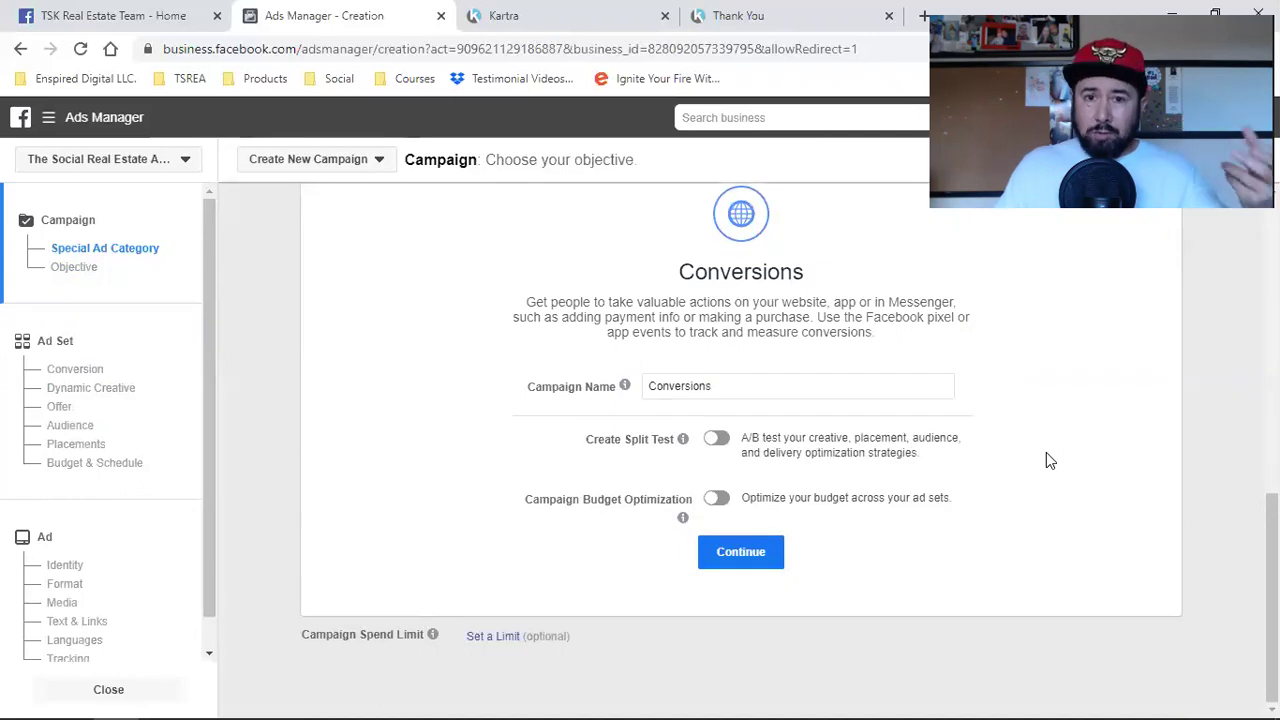
click(738, 15)
double_click(243, 57)
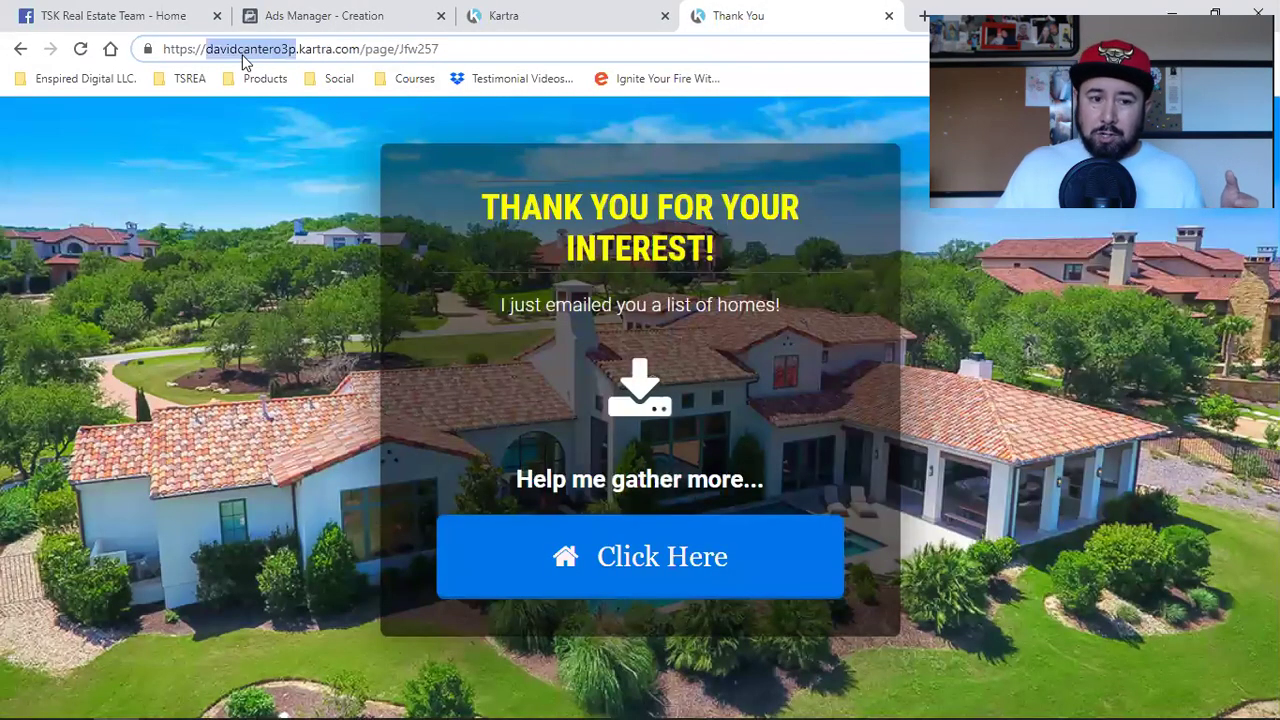
triple_click(243, 58)
double_click(243, 57)
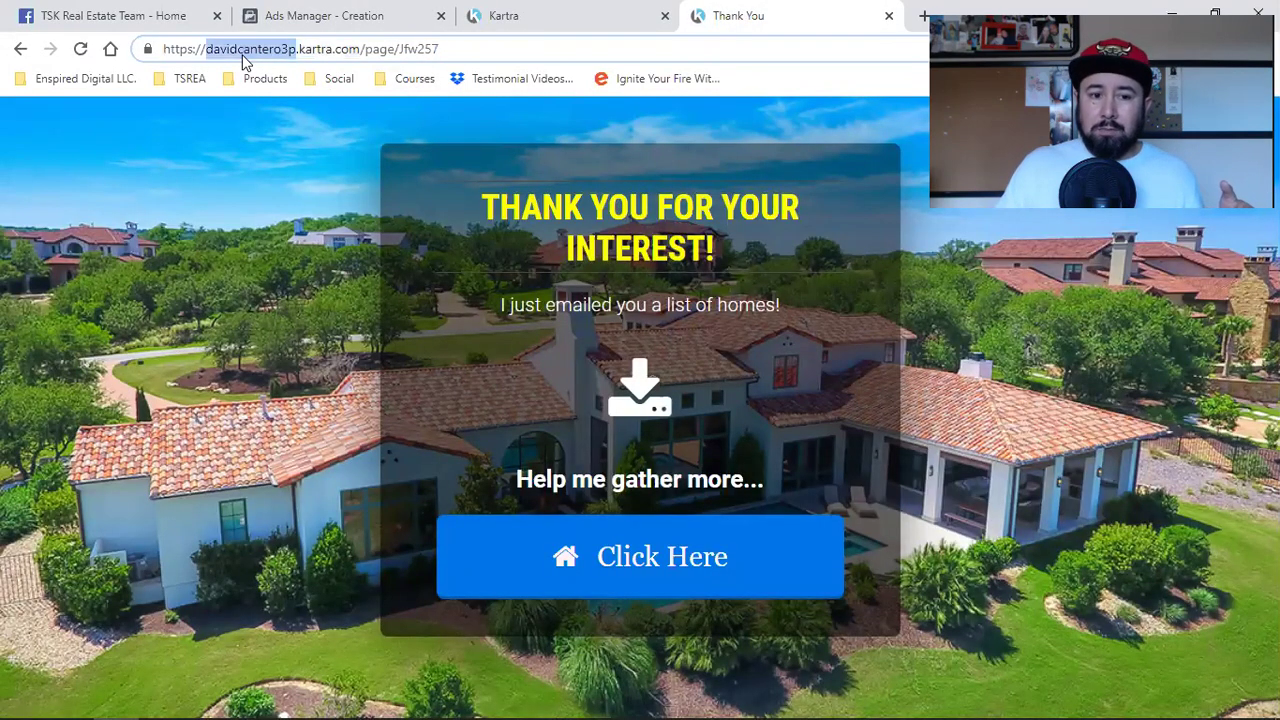
triple_click(243, 58)
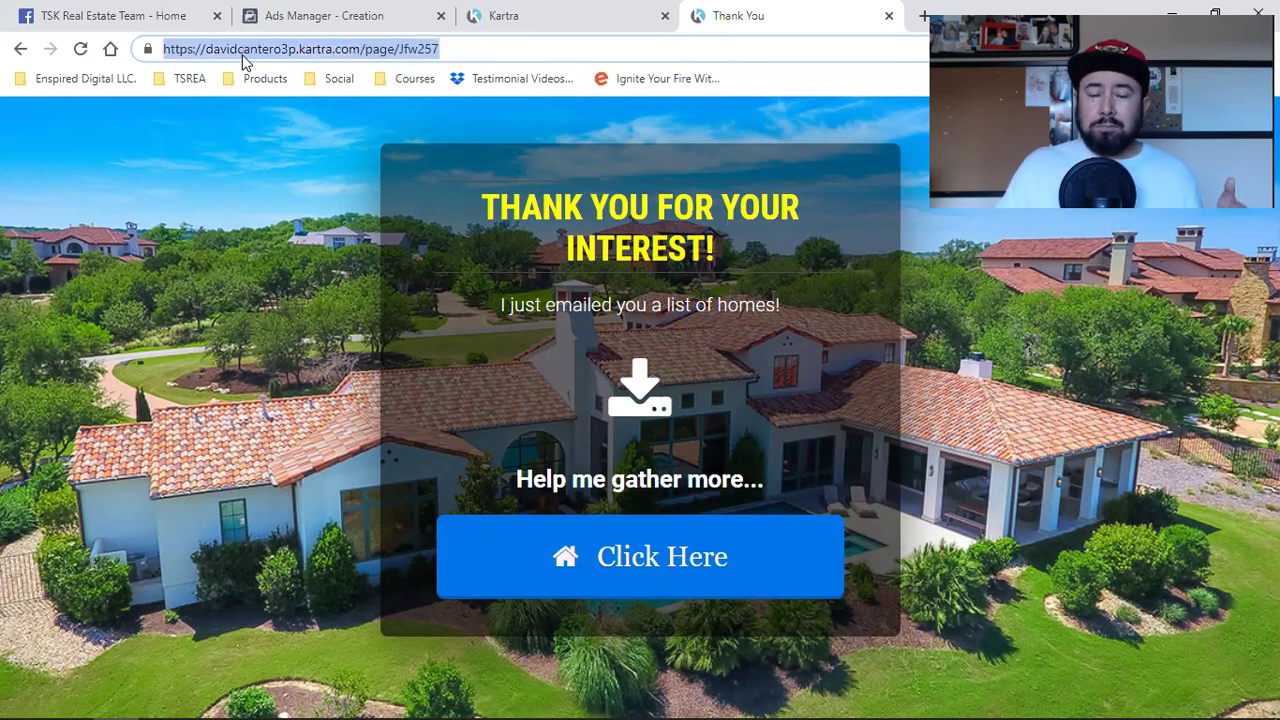
click(285, 12)
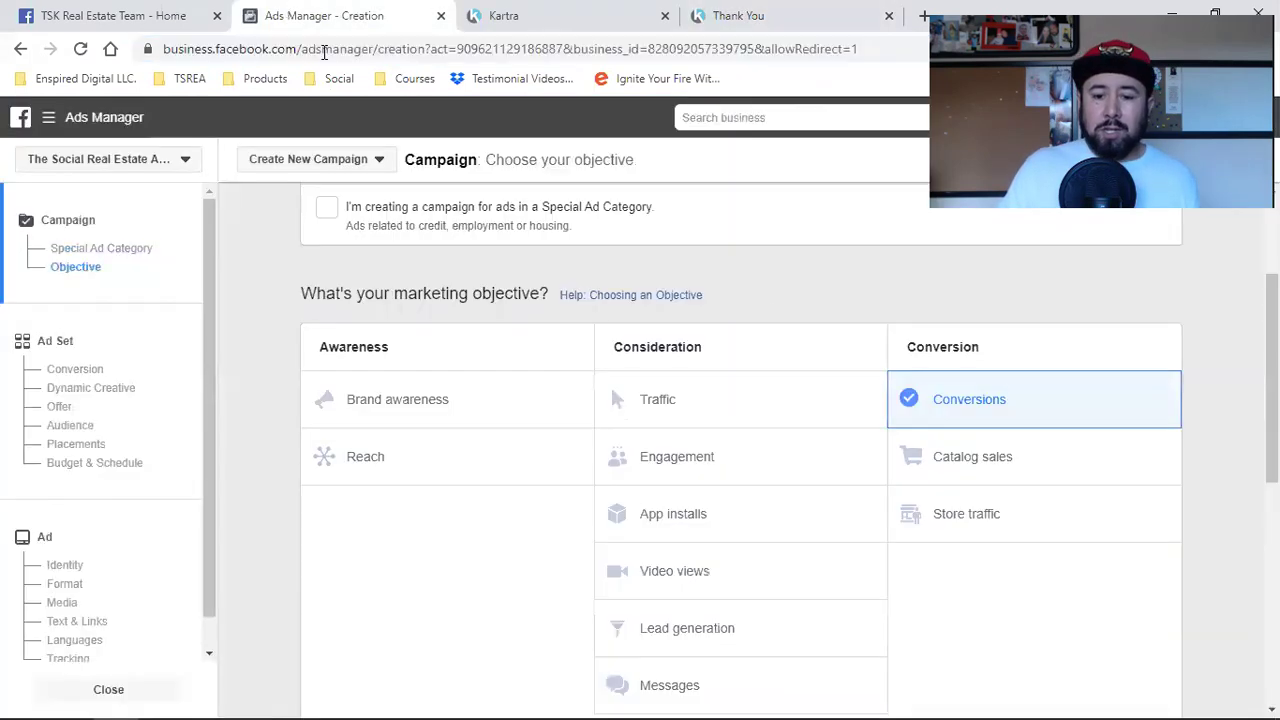
Step: Switch the campaign objective back to Traffic
scroll(958, 395, down, 4)
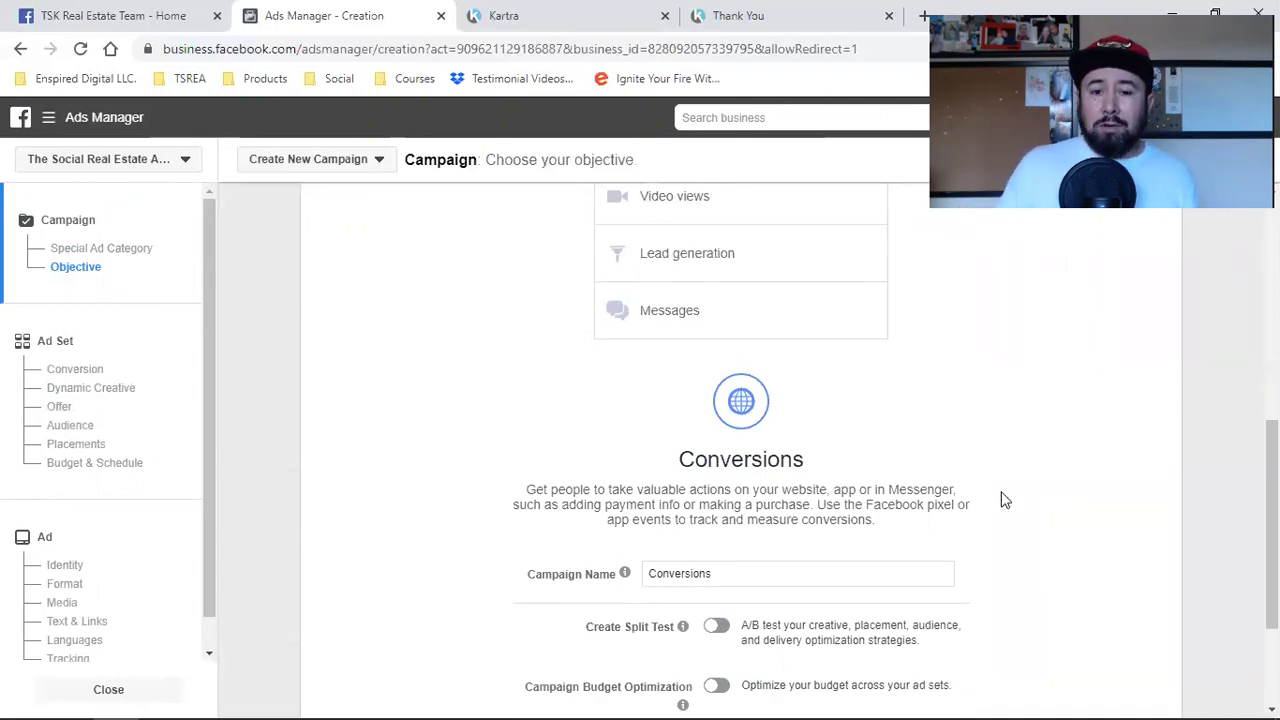
scroll(1005, 500, up, 2)
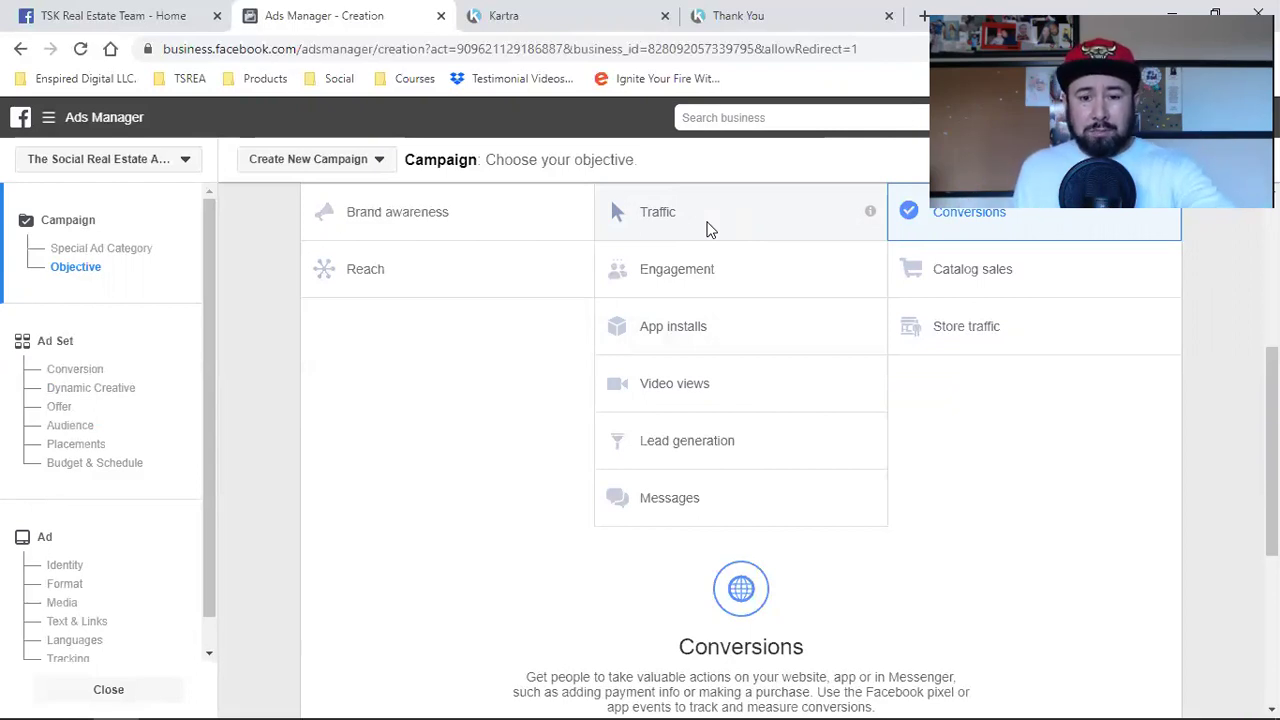
scroll(788, 414, up, 2)
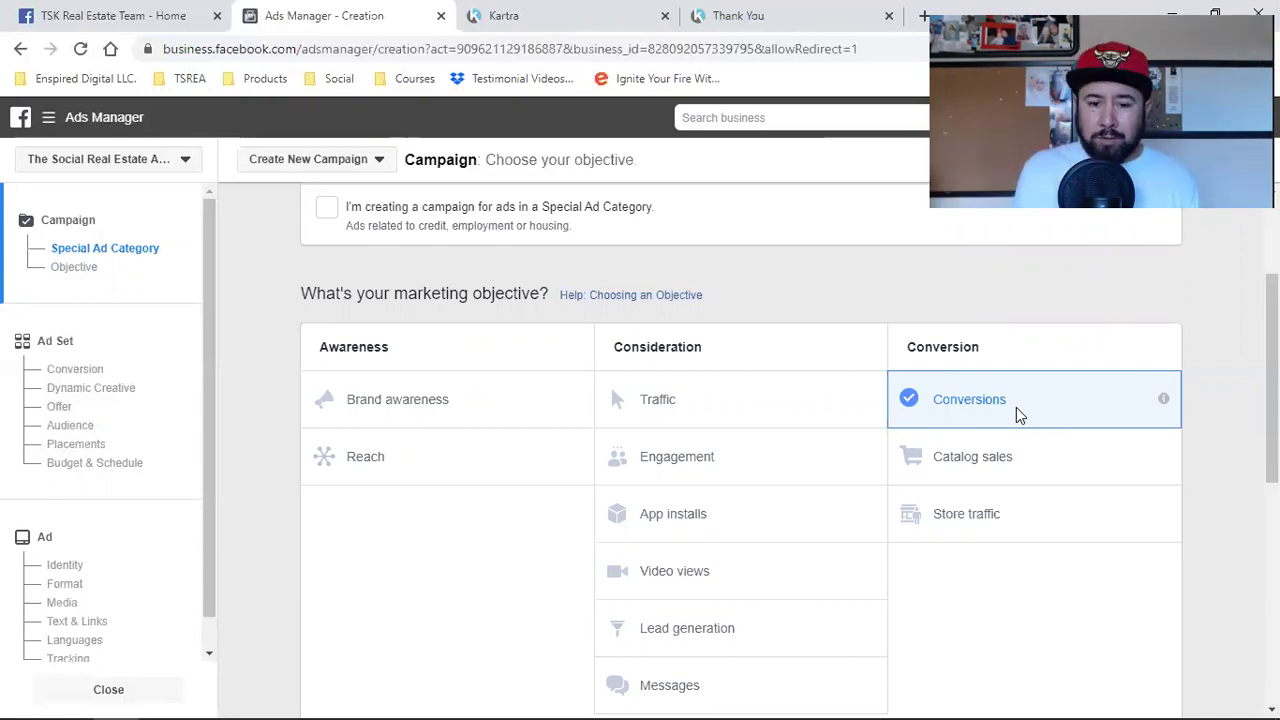
click(765, 402)
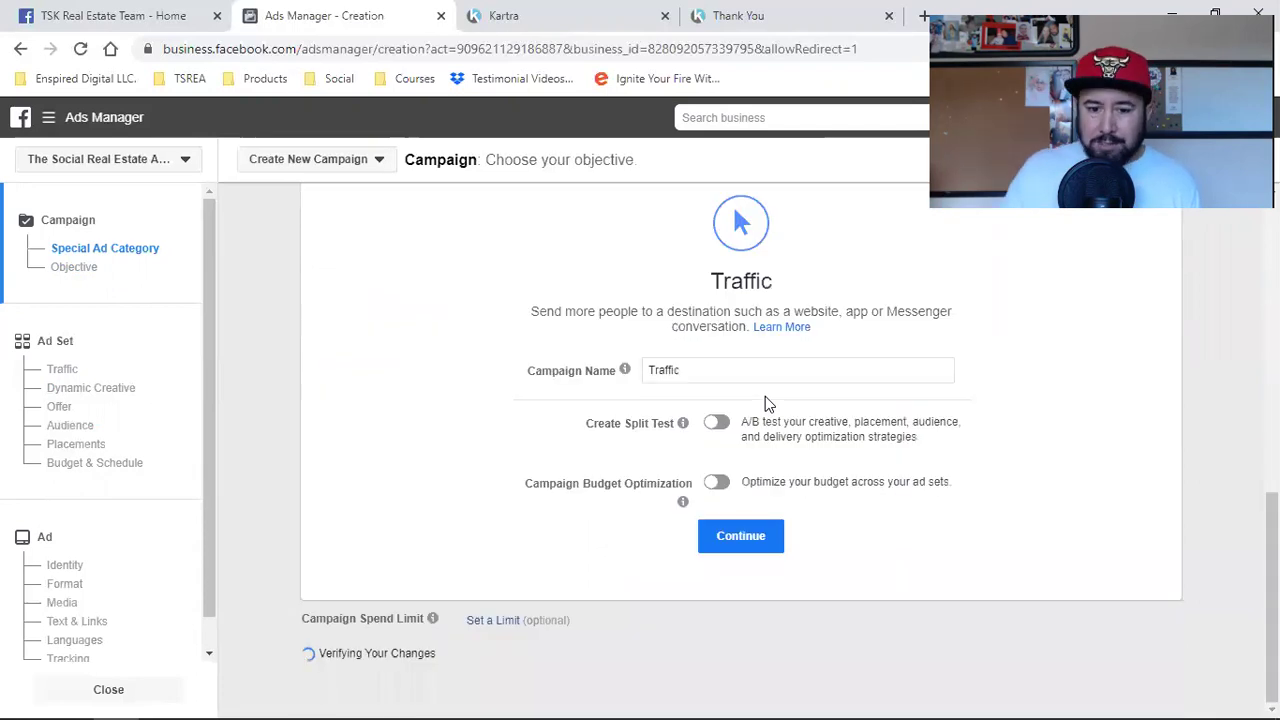
scroll(766, 397, up, 6)
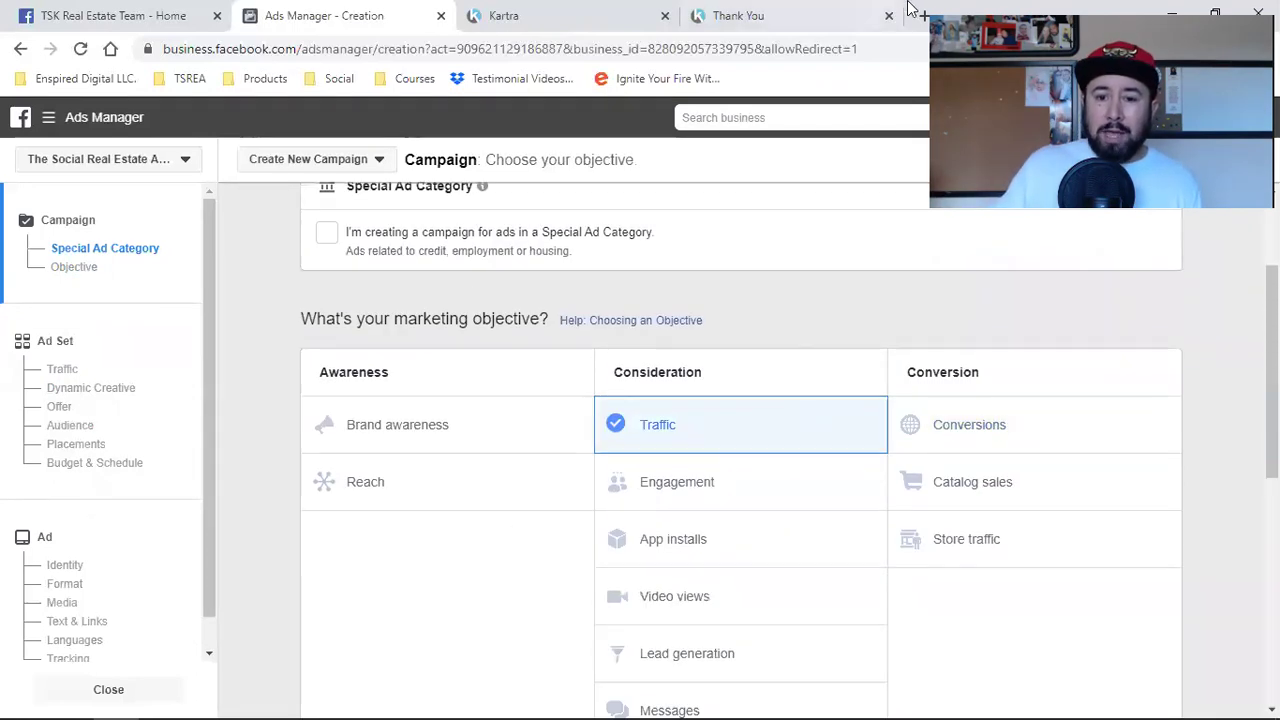
Step: Open a new browser tab showing the TSREA landing page bookmark folder
click(912, 15)
click(108, 88)
mouse_move(192, 88)
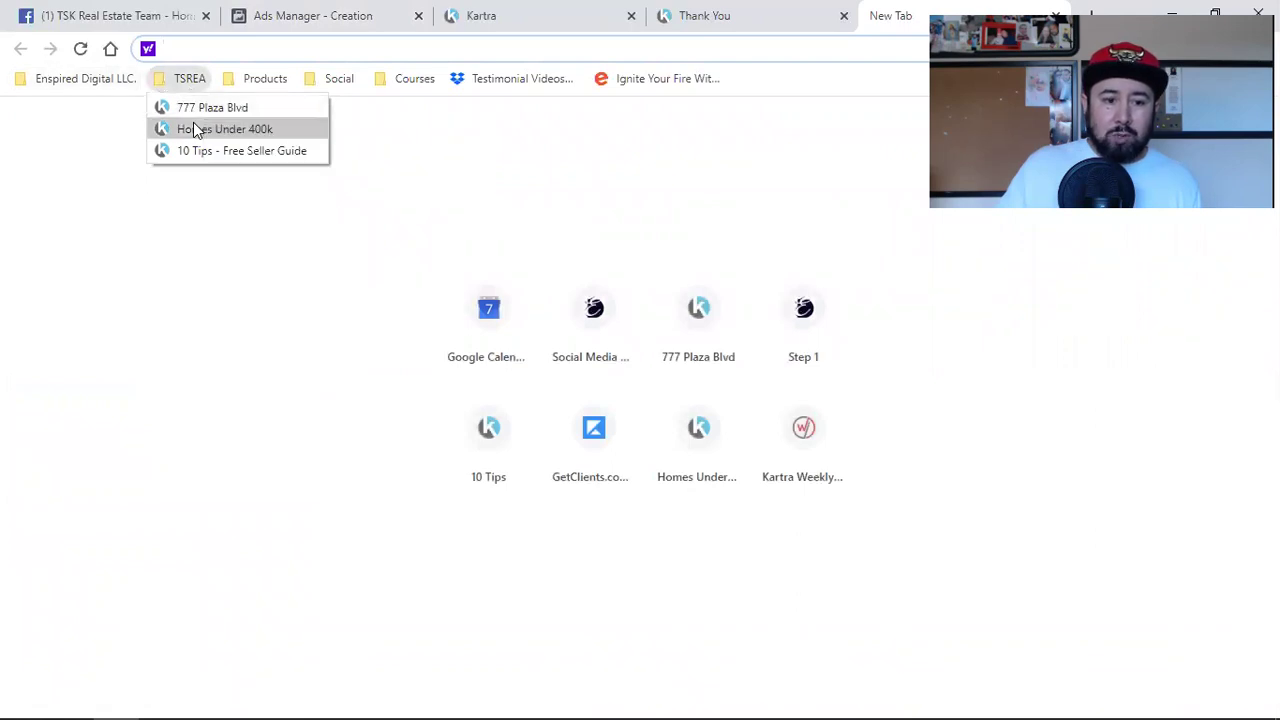
Step: Open Homes Under 400k, confirm its pixel fires PageView in Pixel Helper, and return to Ads Manager
click(196, 130)
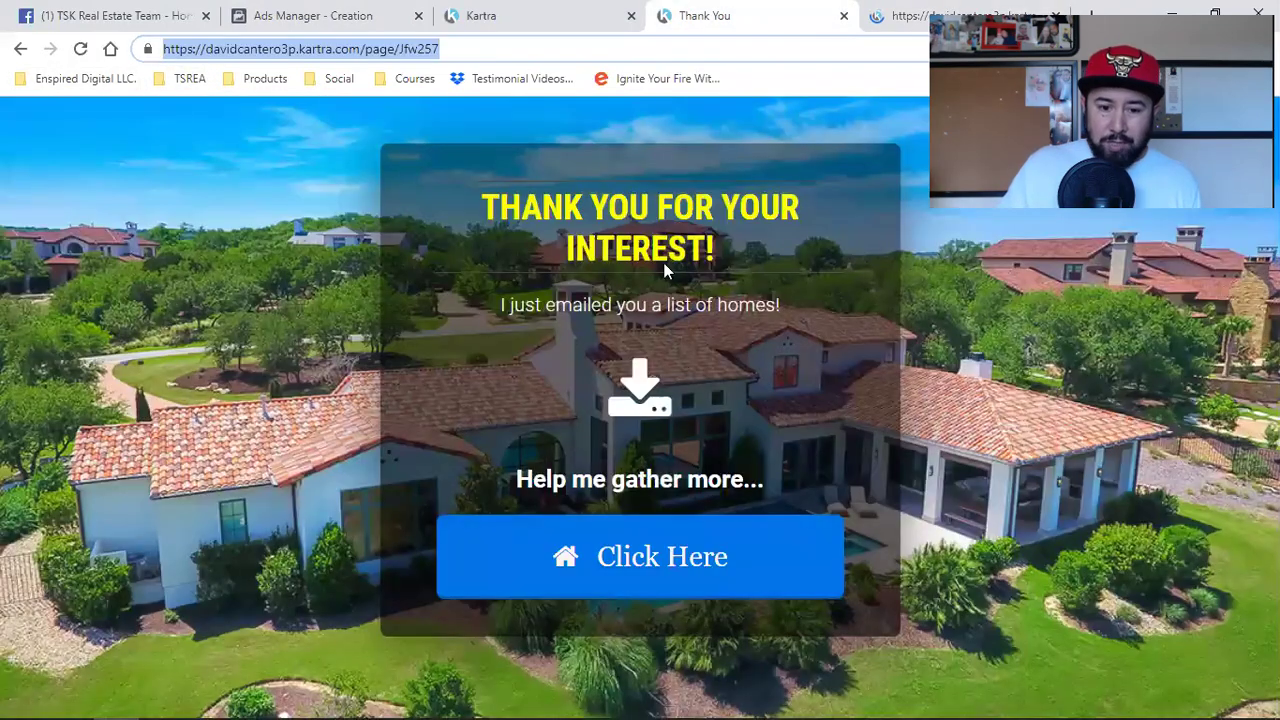
drag(900, 26, 746, 28)
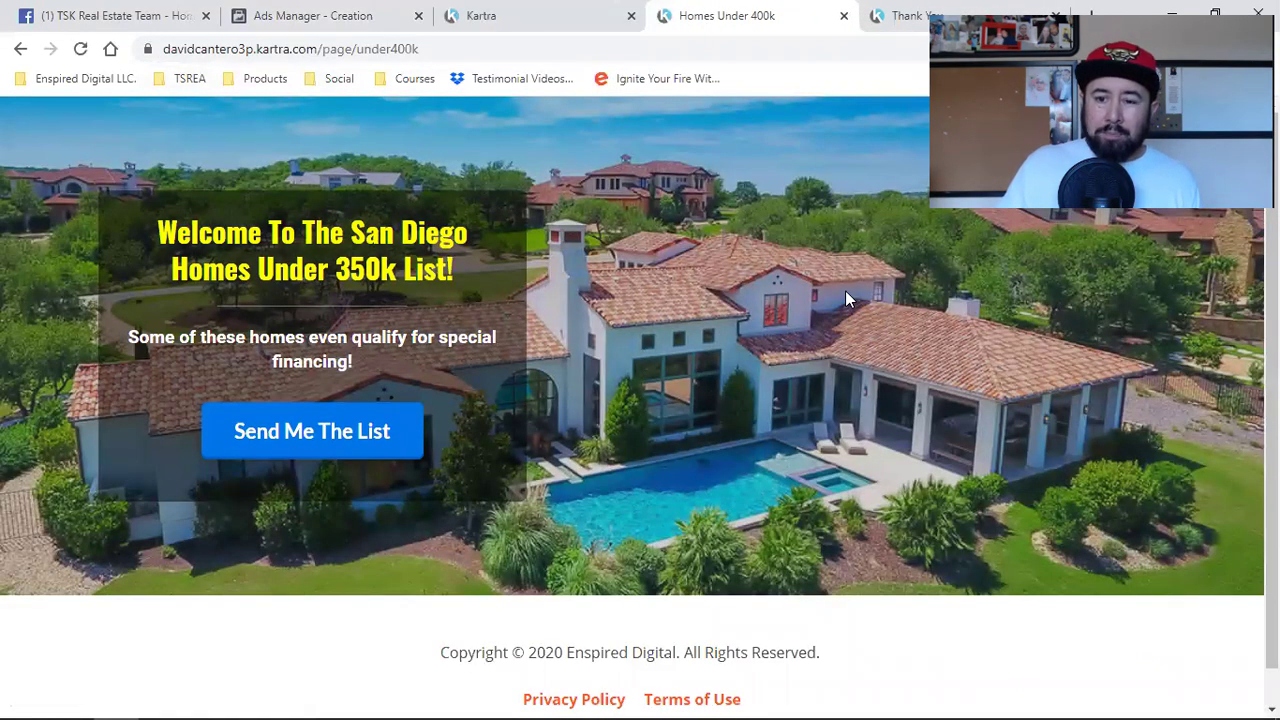
click(1070, 50)
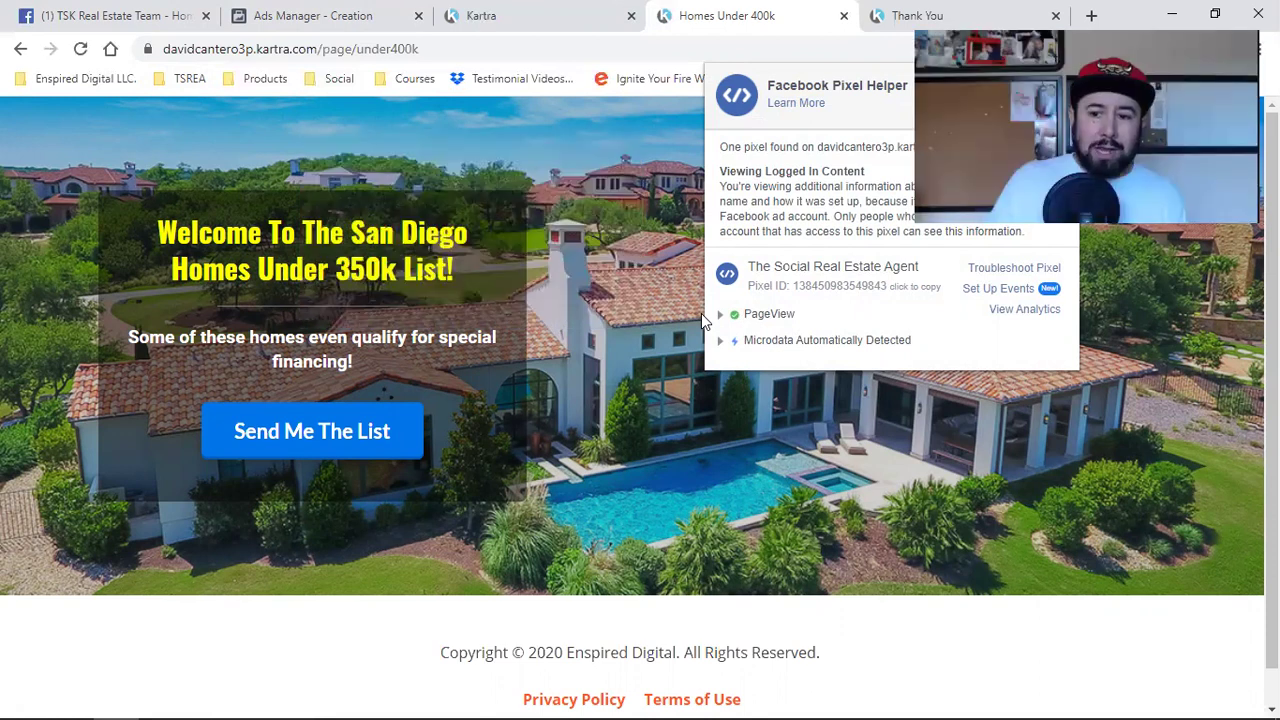
click(620, 340)
click(395, 13)
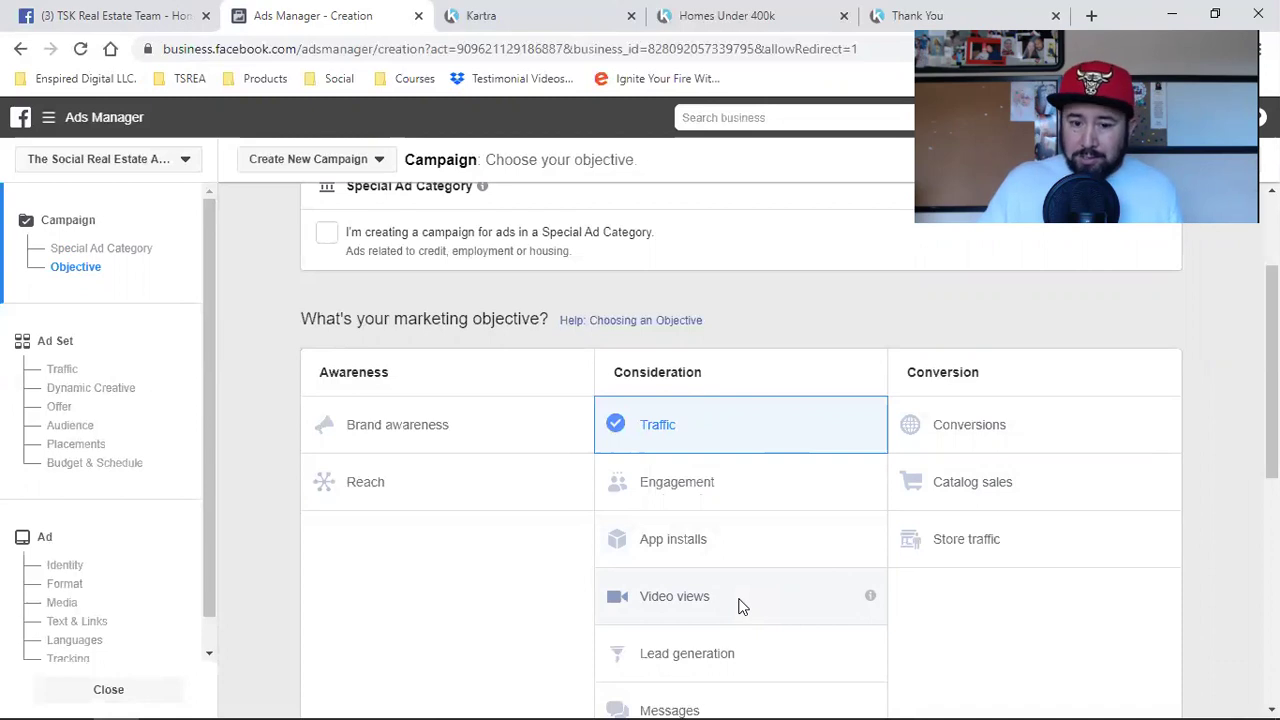
Step: Select and reconfirm Conversions in the objective table, then switch to the Homes Under 400k tab
click(938, 446)
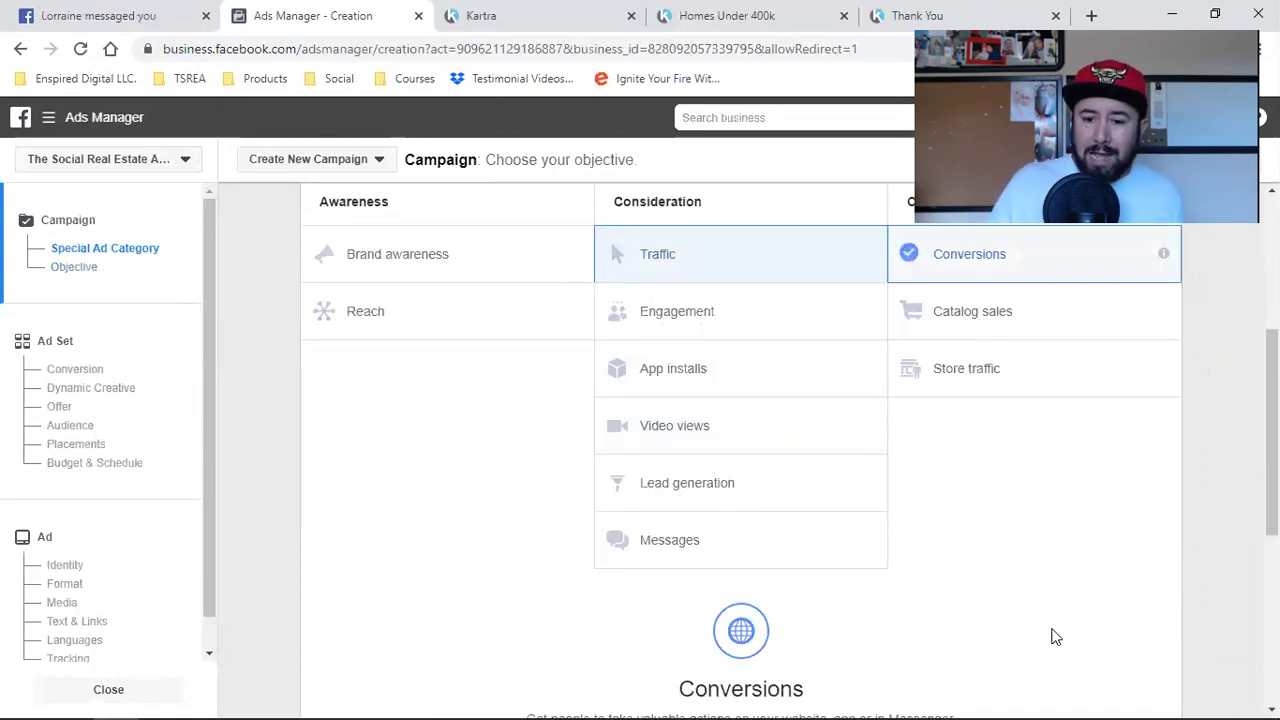
scroll(1054, 640, up, 4)
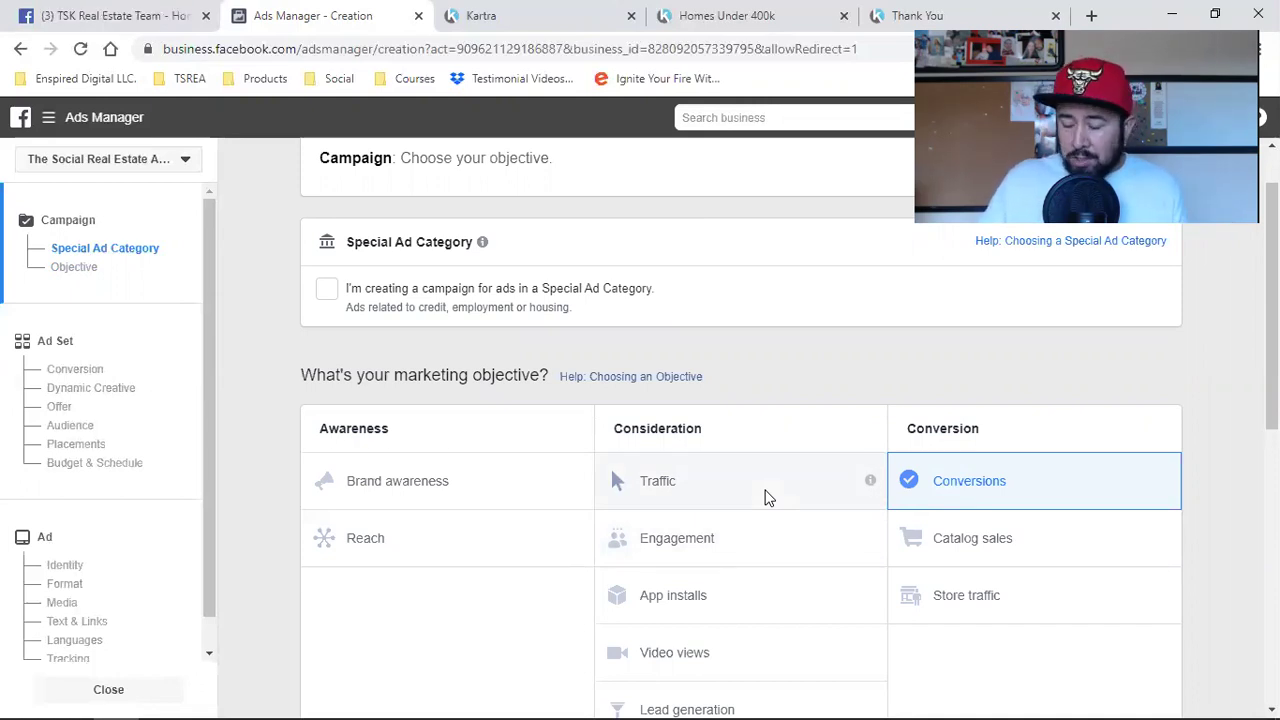
click(1006, 489)
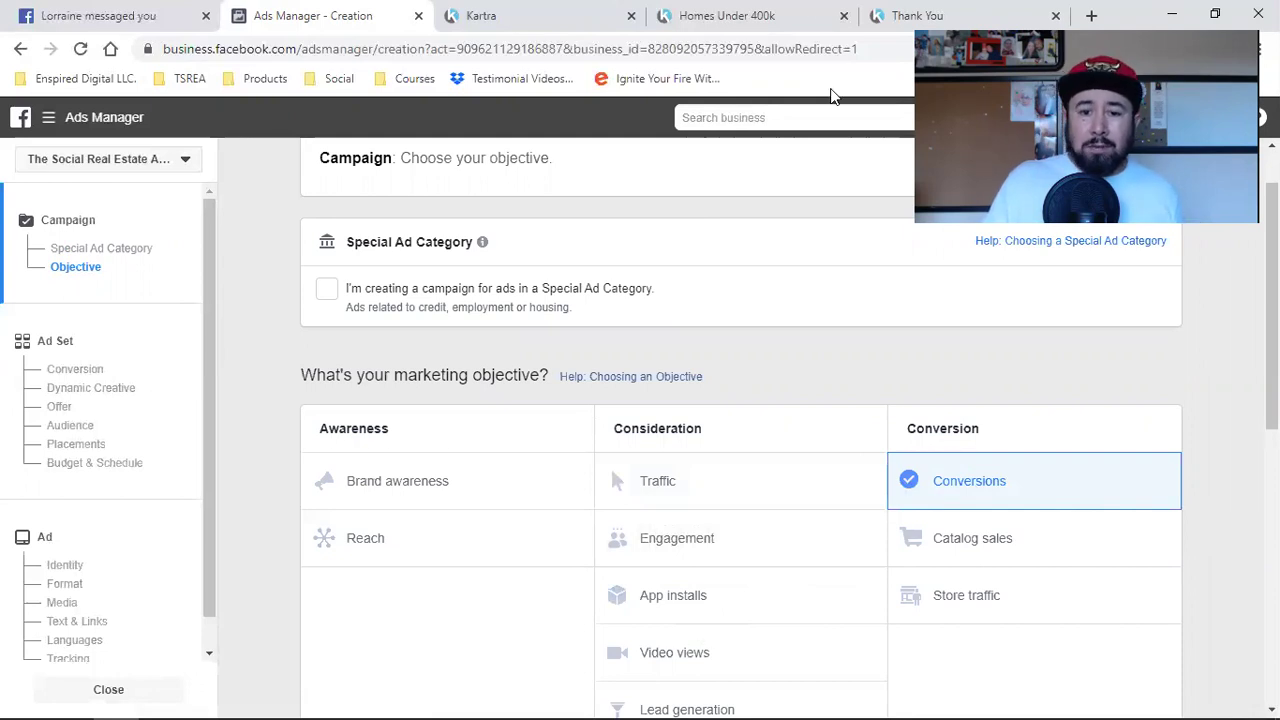
click(795, 12)
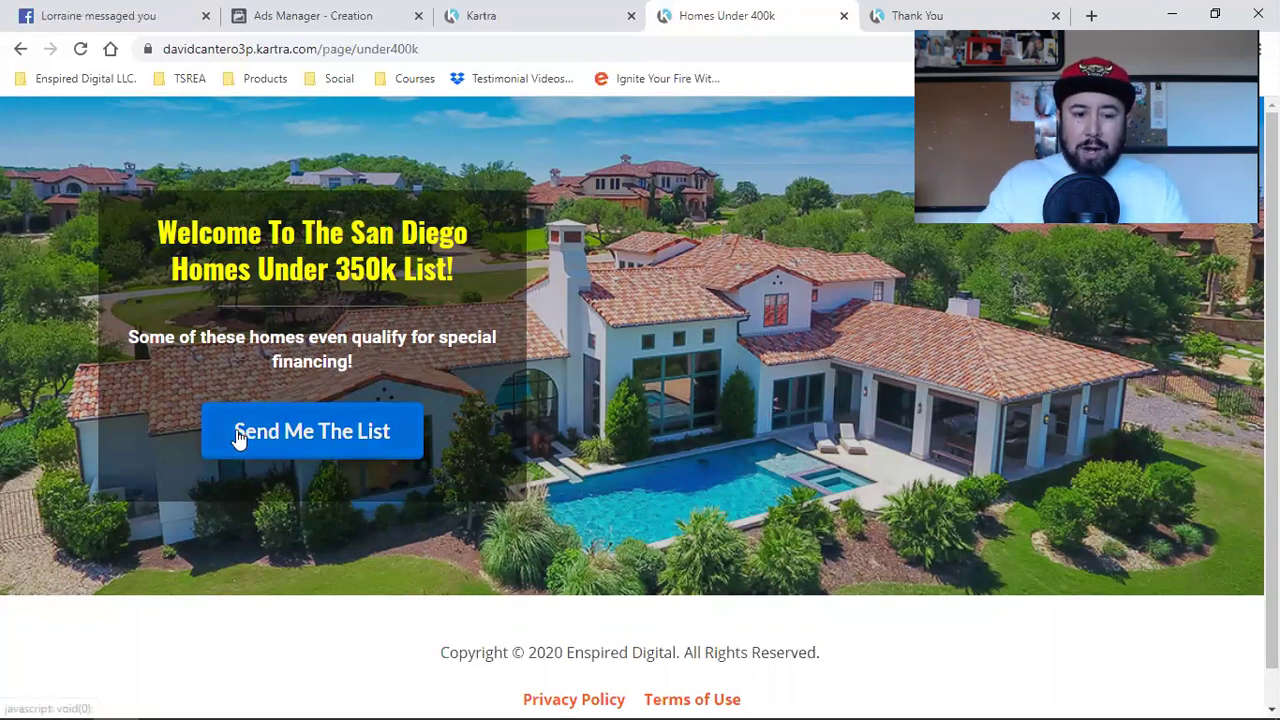
Step: Close the chat on the TSK Real Estate Team page and open the 24 Yawl Street listing
click(126, 12)
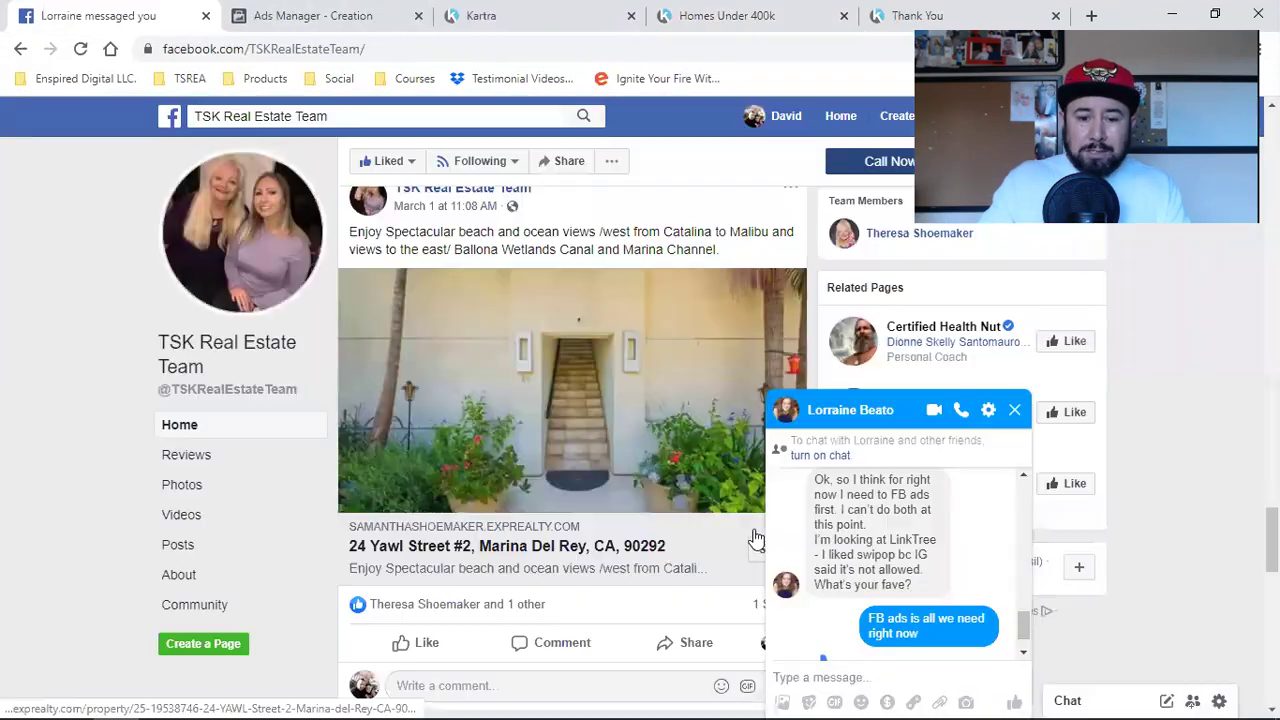
click(1014, 410)
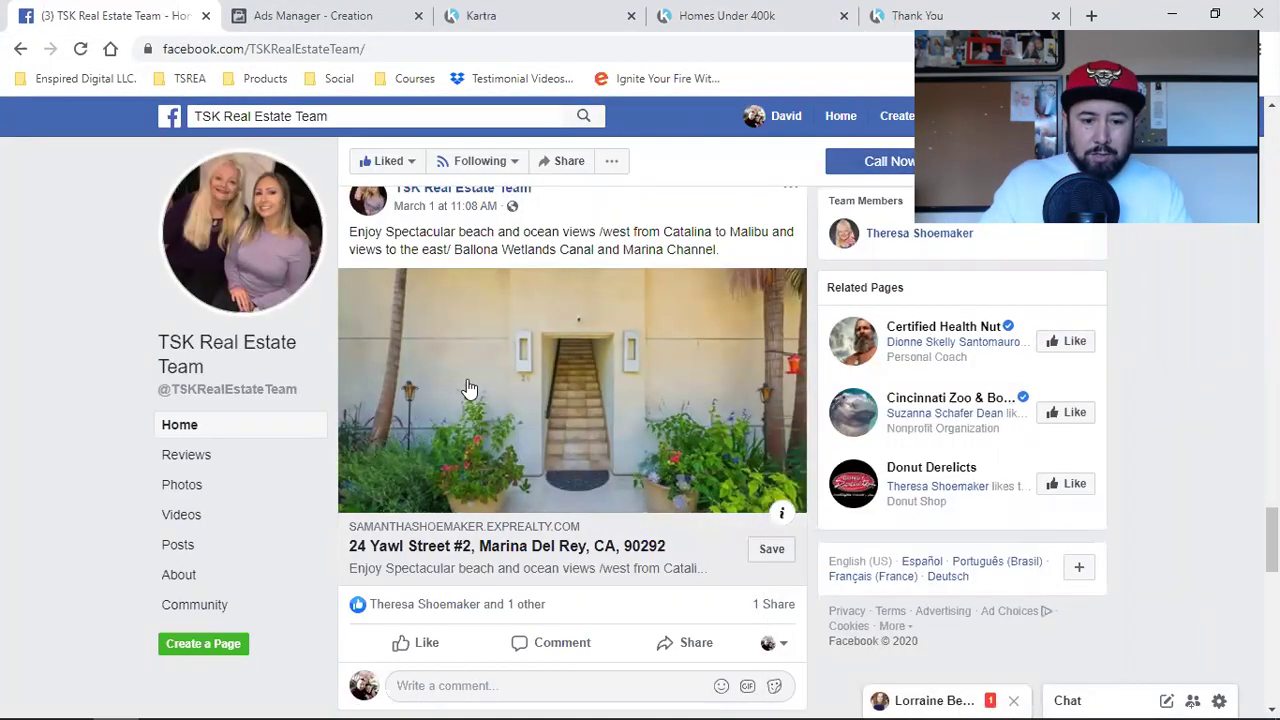
click(479, 548)
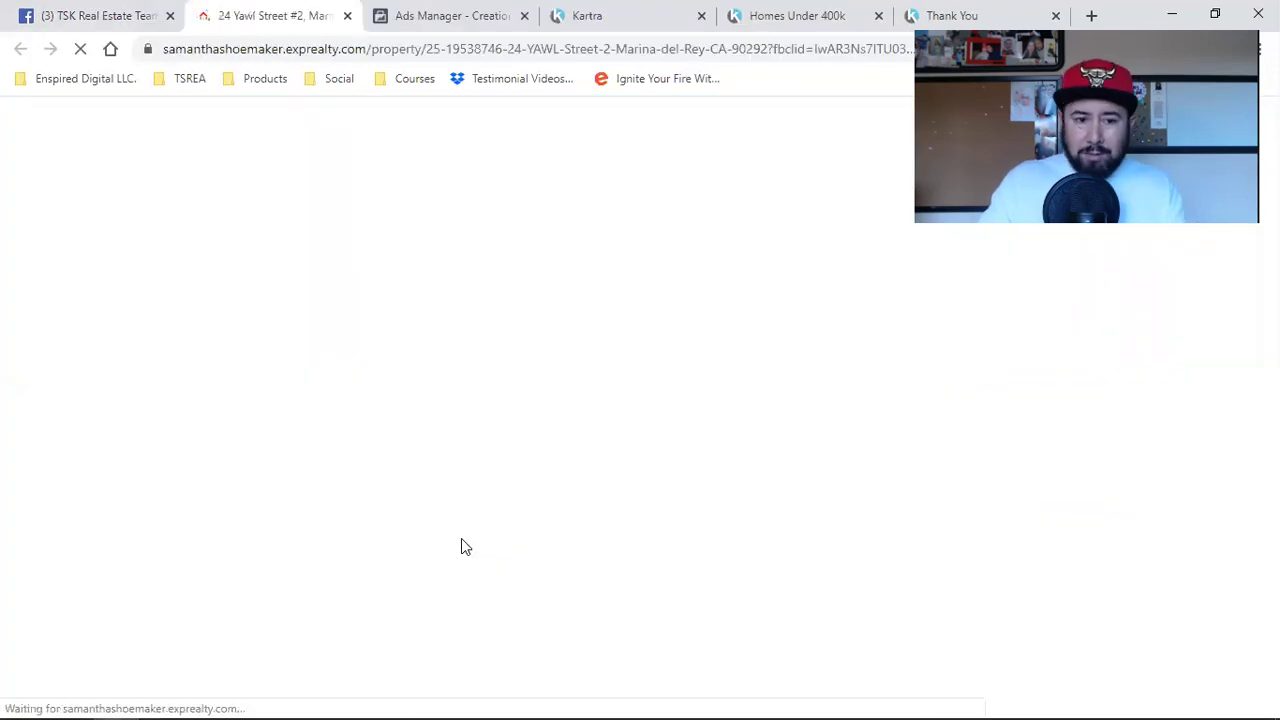
Step: Load 777 Plaza Blvd from the bookmarks, review the 24 Yawl Street listing, then view Homes Under 400k
click(925, 15)
click(190, 80)
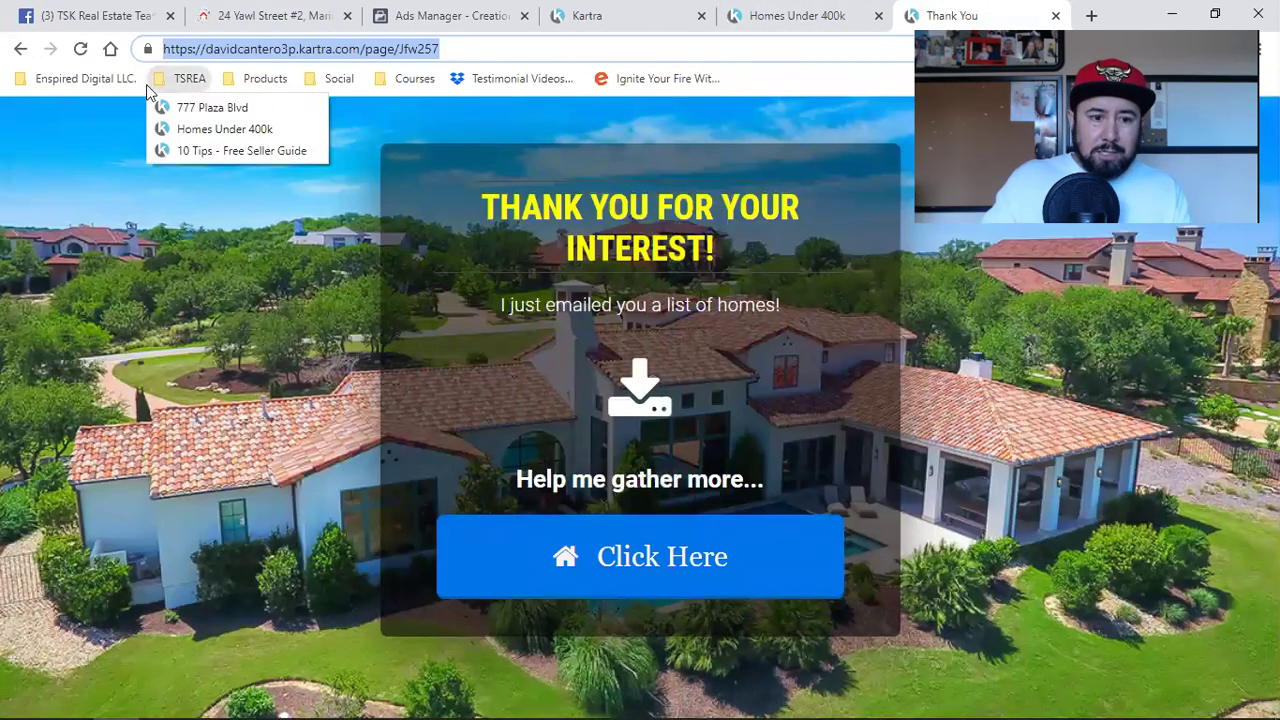
click(185, 104)
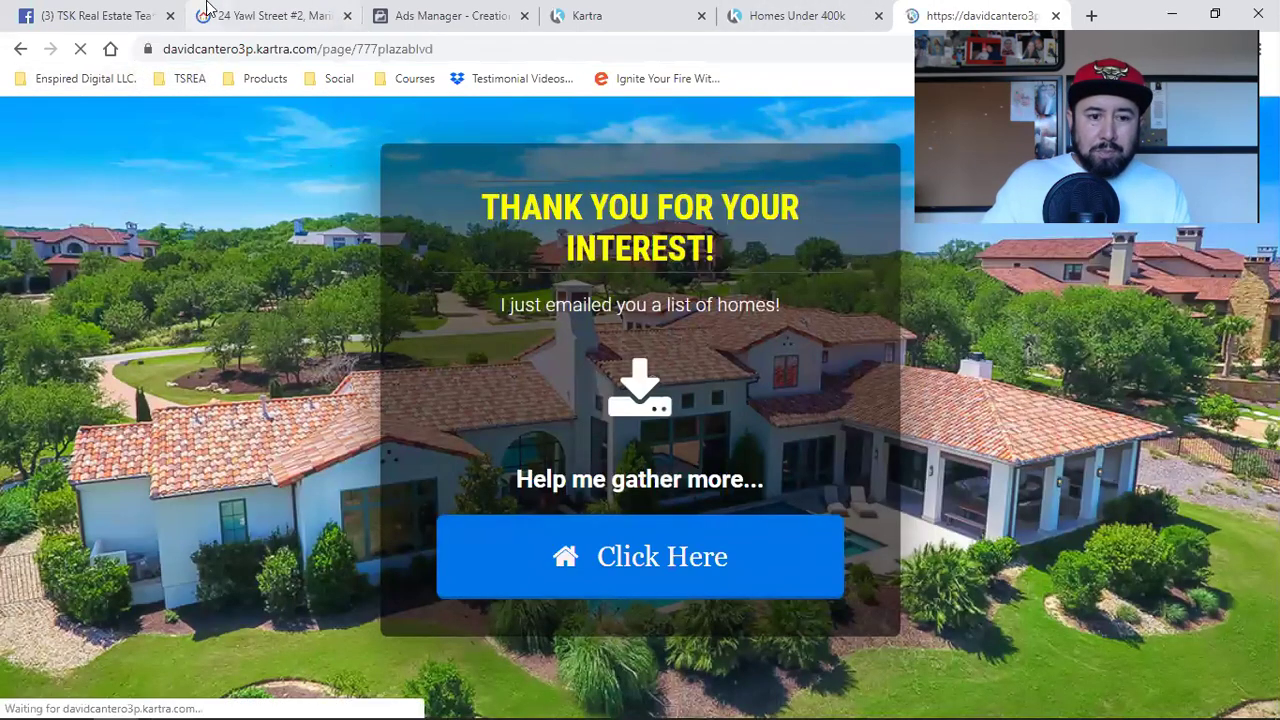
click(215, 17)
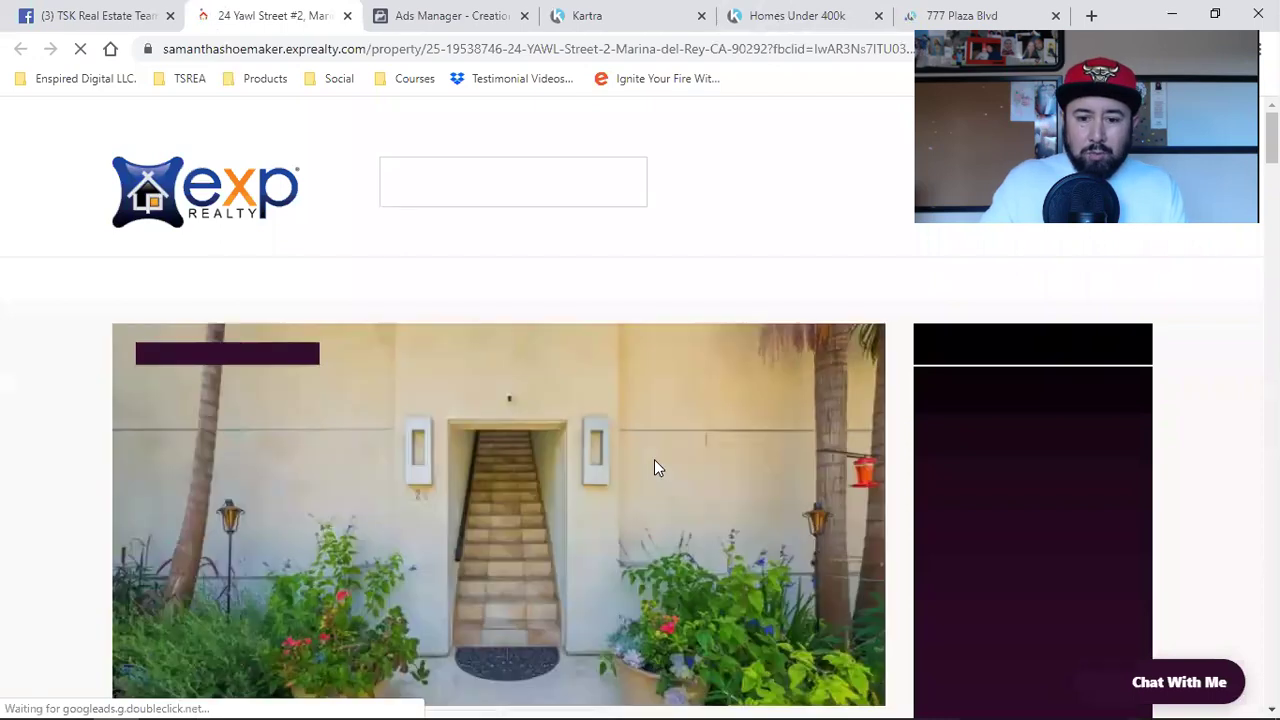
scroll(660, 460, down, 5)
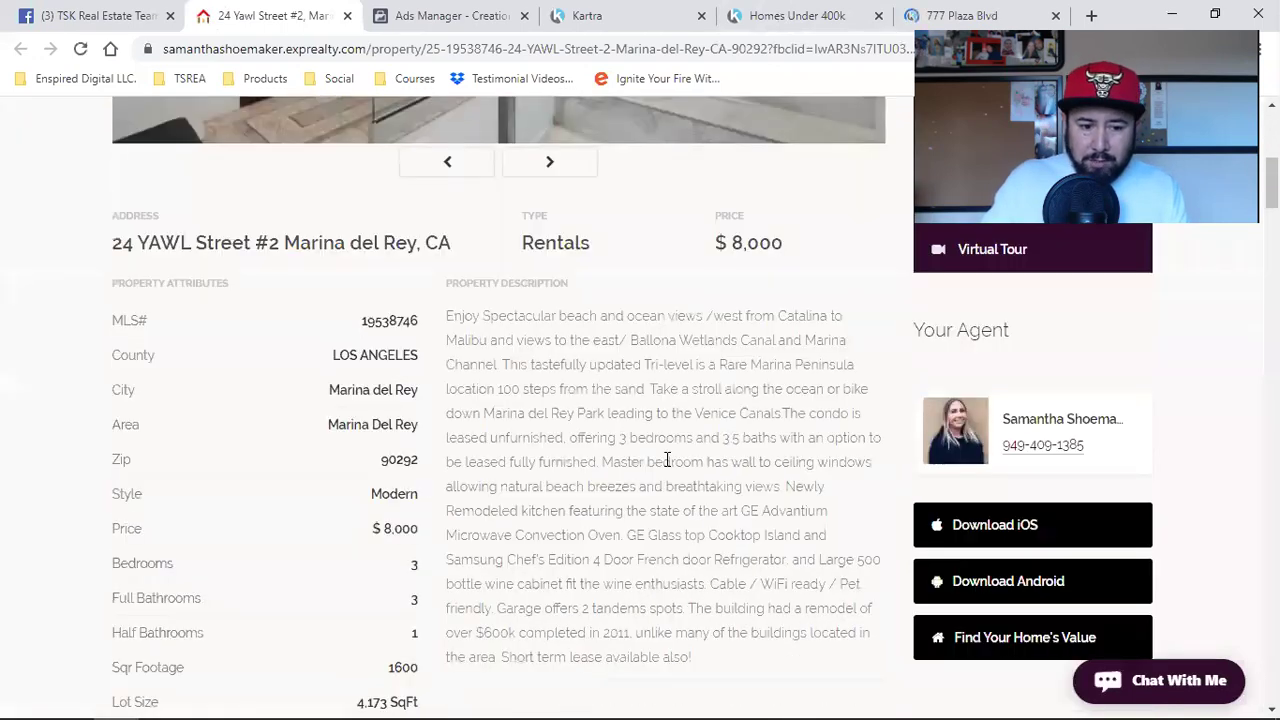
scroll(667, 460, down, 5)
scroll(666, 462, up, 9)
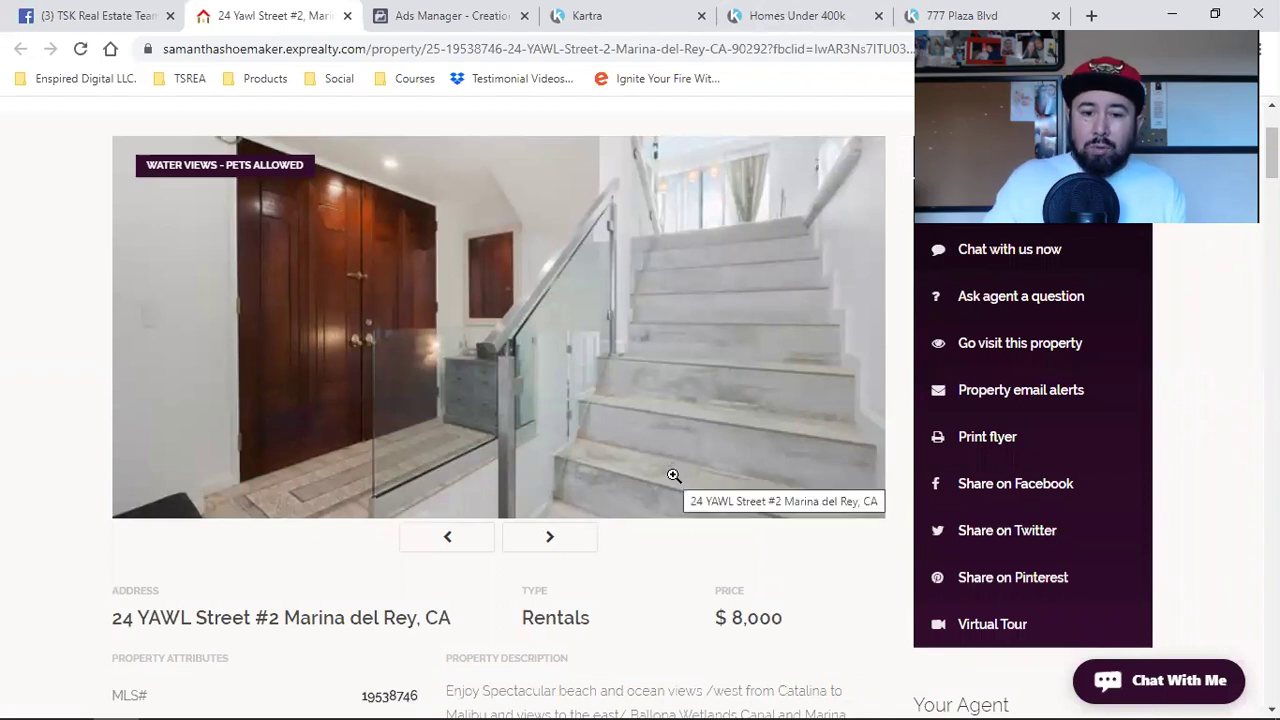
click(795, 12)
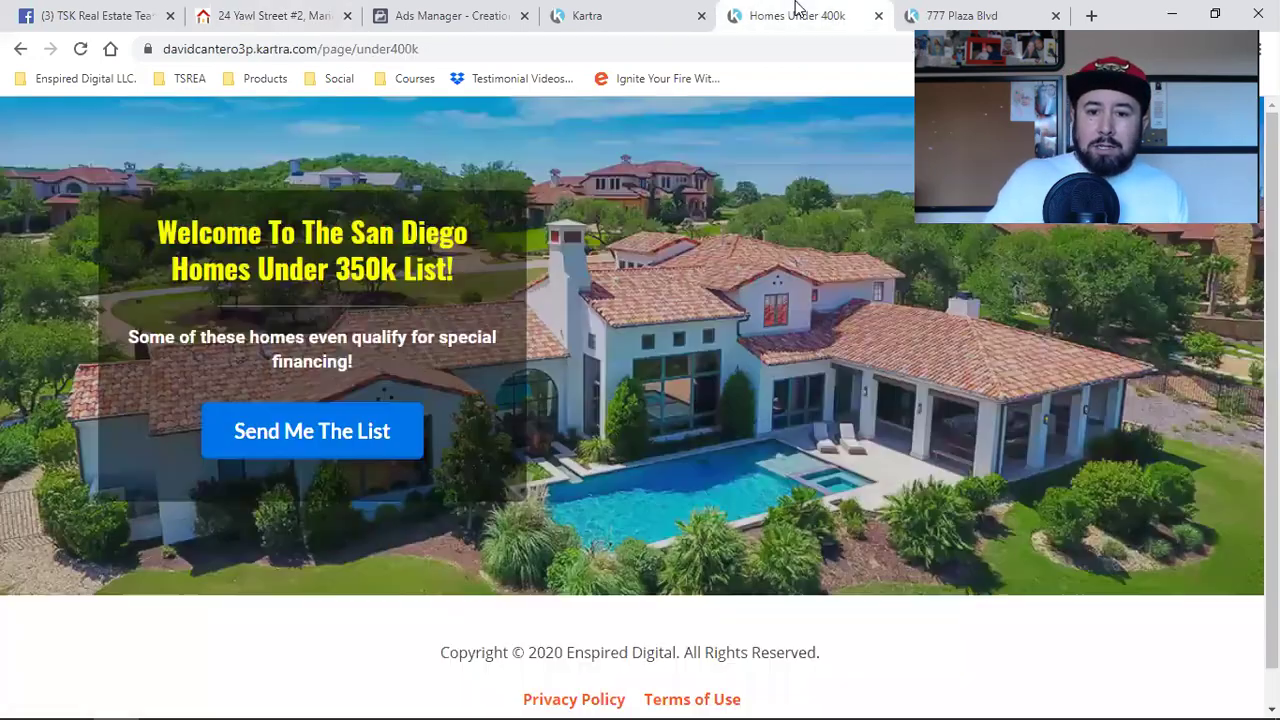
Step: Switch to the 777 Plaza Blvd landing page in Kartra
click(903, 12)
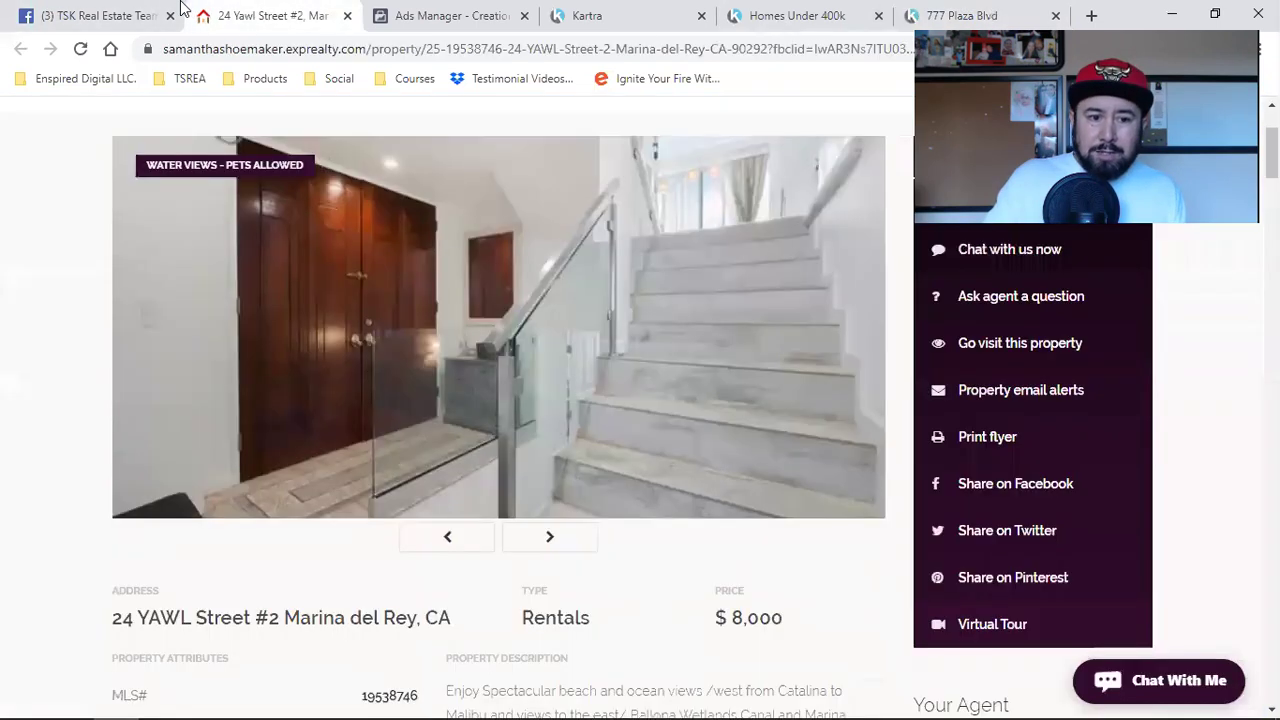
click(205, 14)
click(166, 10)
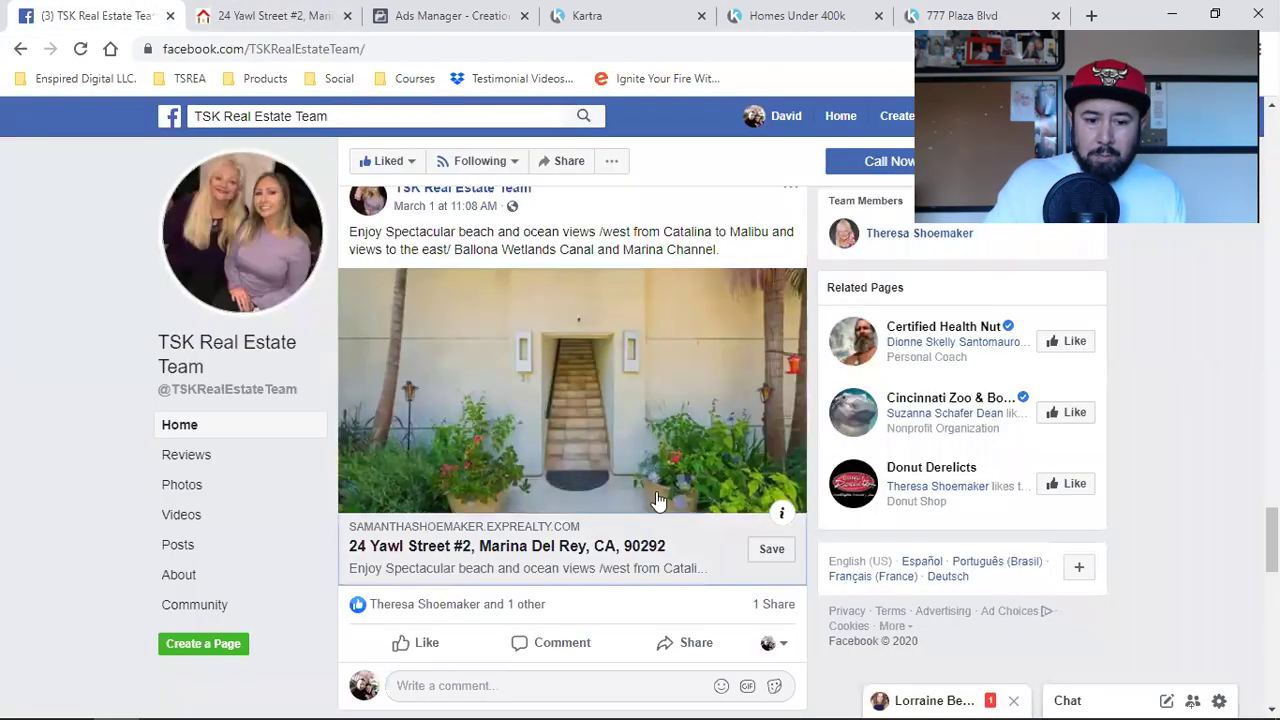
click(920, 12)
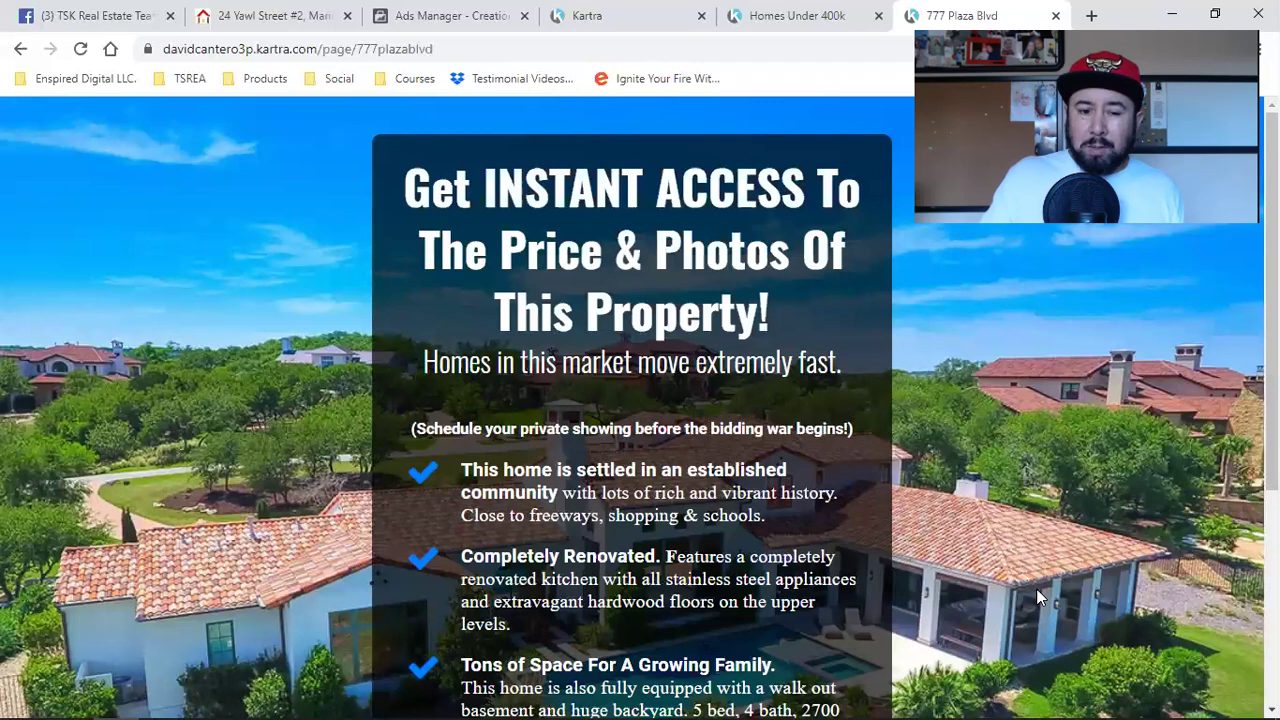
Step: Open the 'View All 17 Photos Now!' request form, then return to the 24 Yawl Street listing
scroll(1037, 596, down, 2)
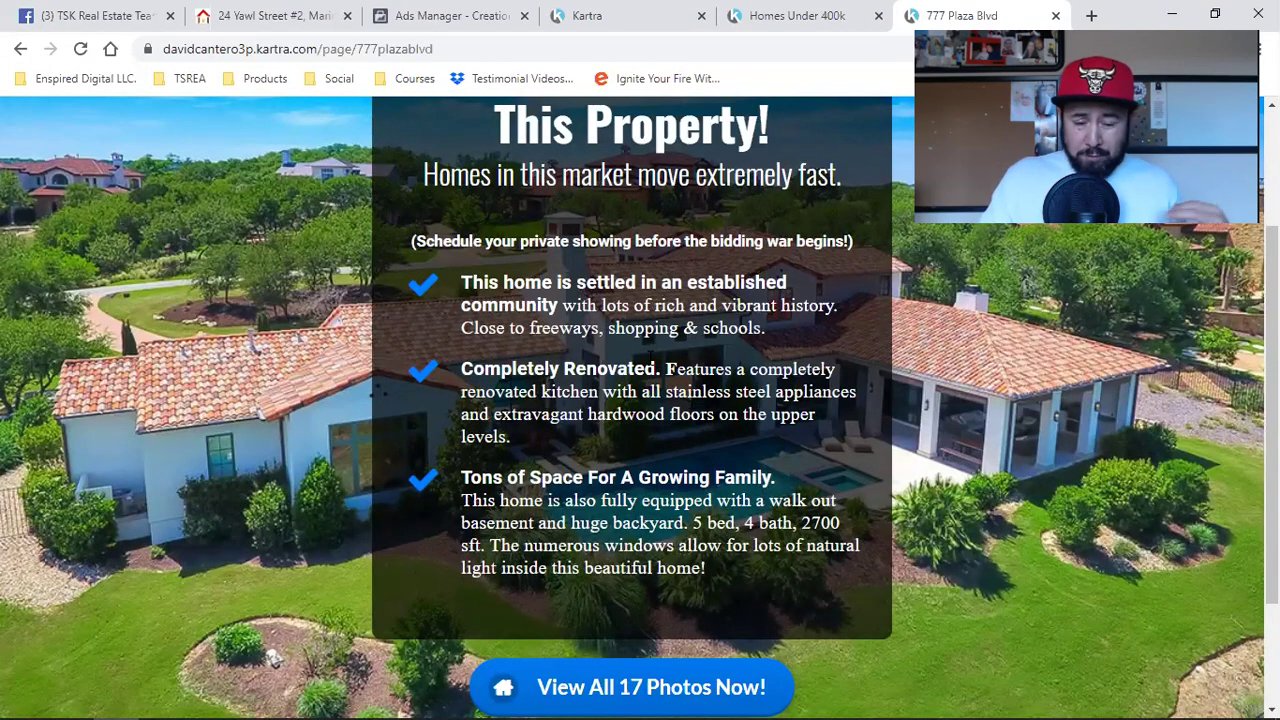
scroll(637, 500, down, 2)
click(630, 548)
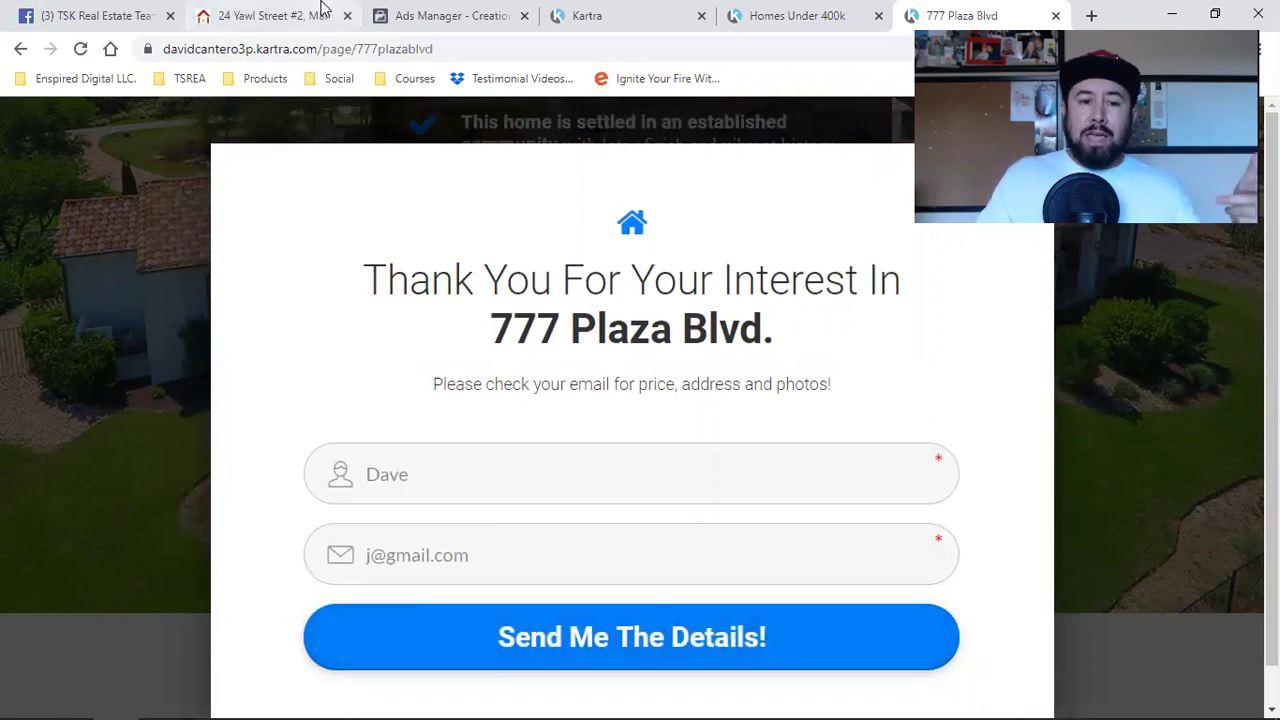
click(265, 15)
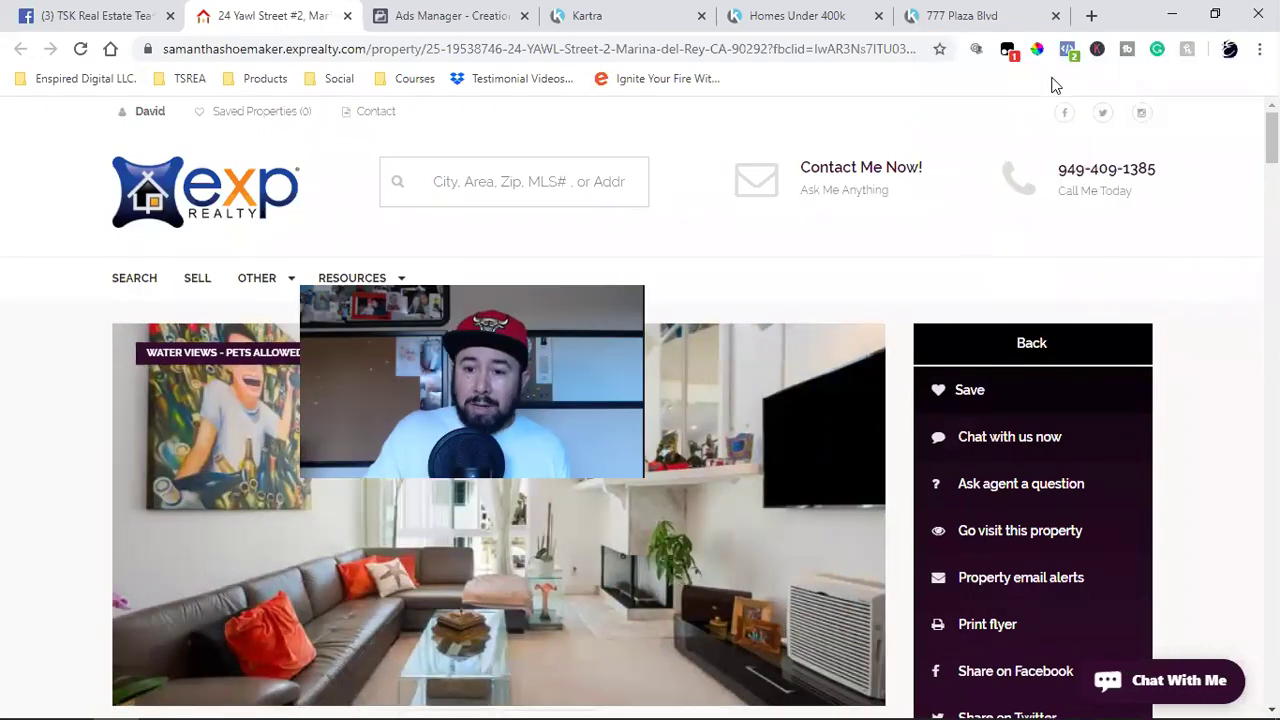
Step: Verify with Pixel Helper that the listing fires PageView and ViewContent events
click(1068, 49)
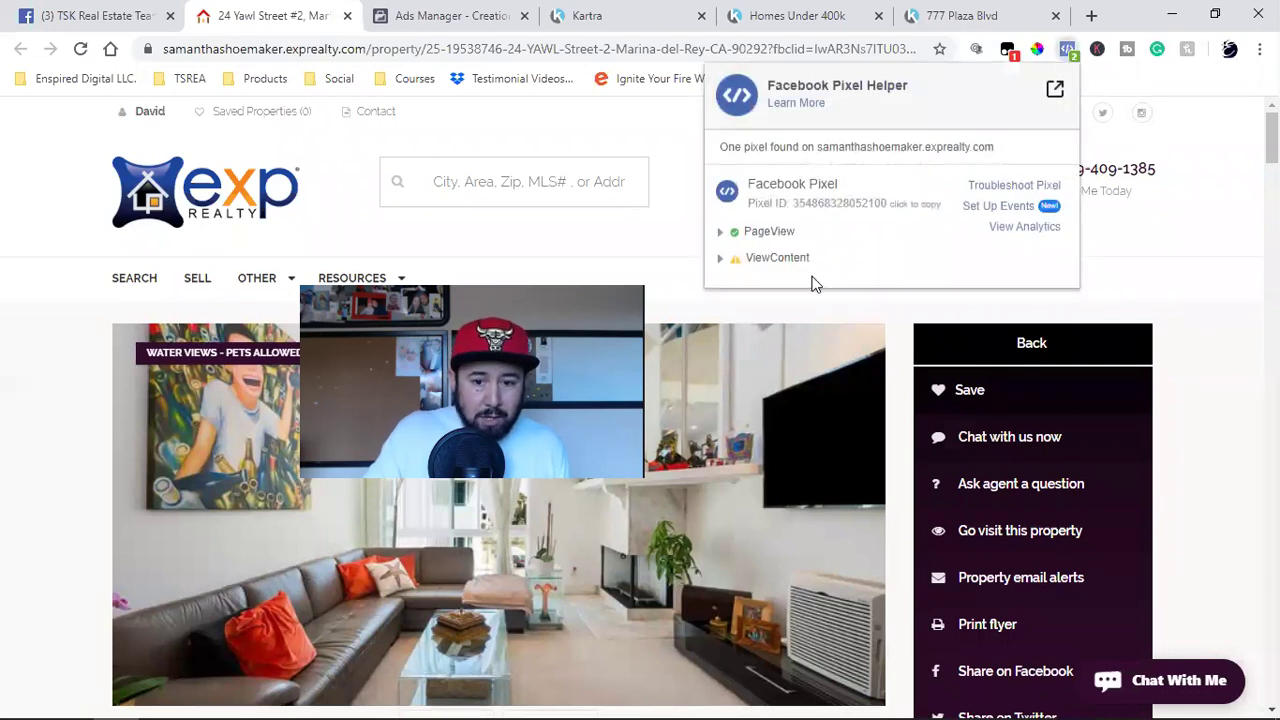
click(1196, 362)
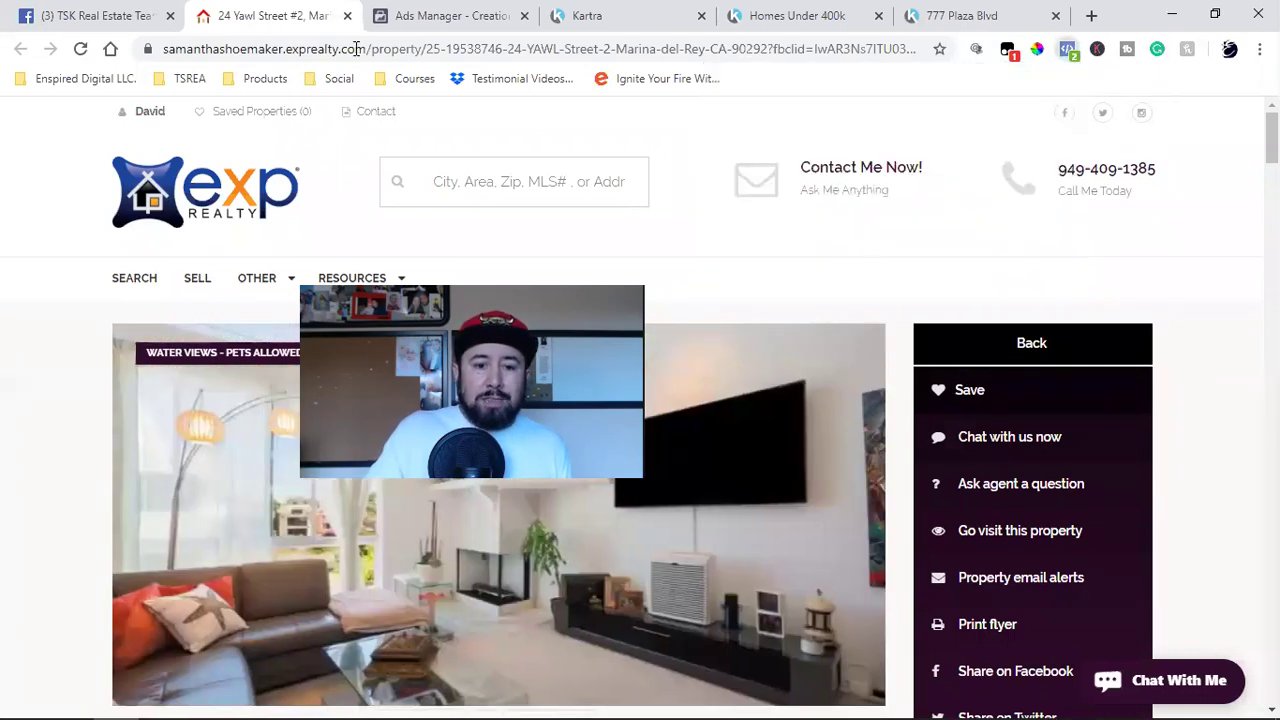
click(352, 49)
drag(347, 49, 361, 49)
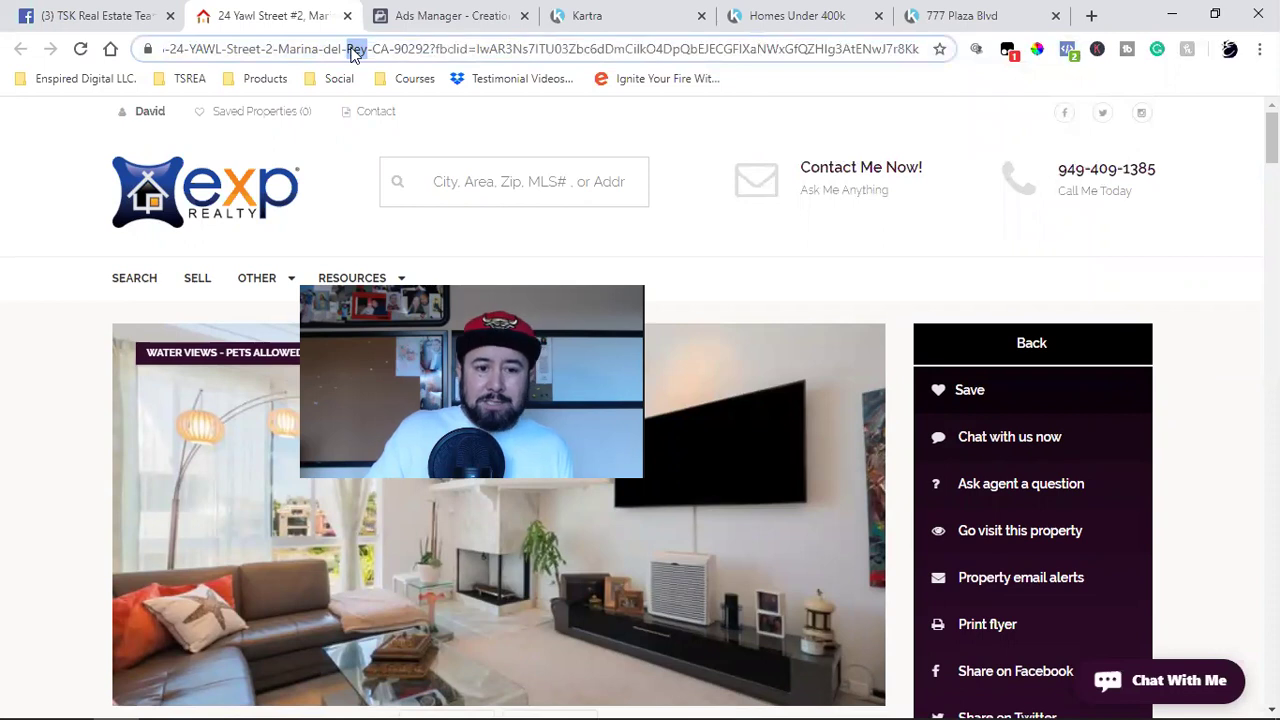
click(350, 49)
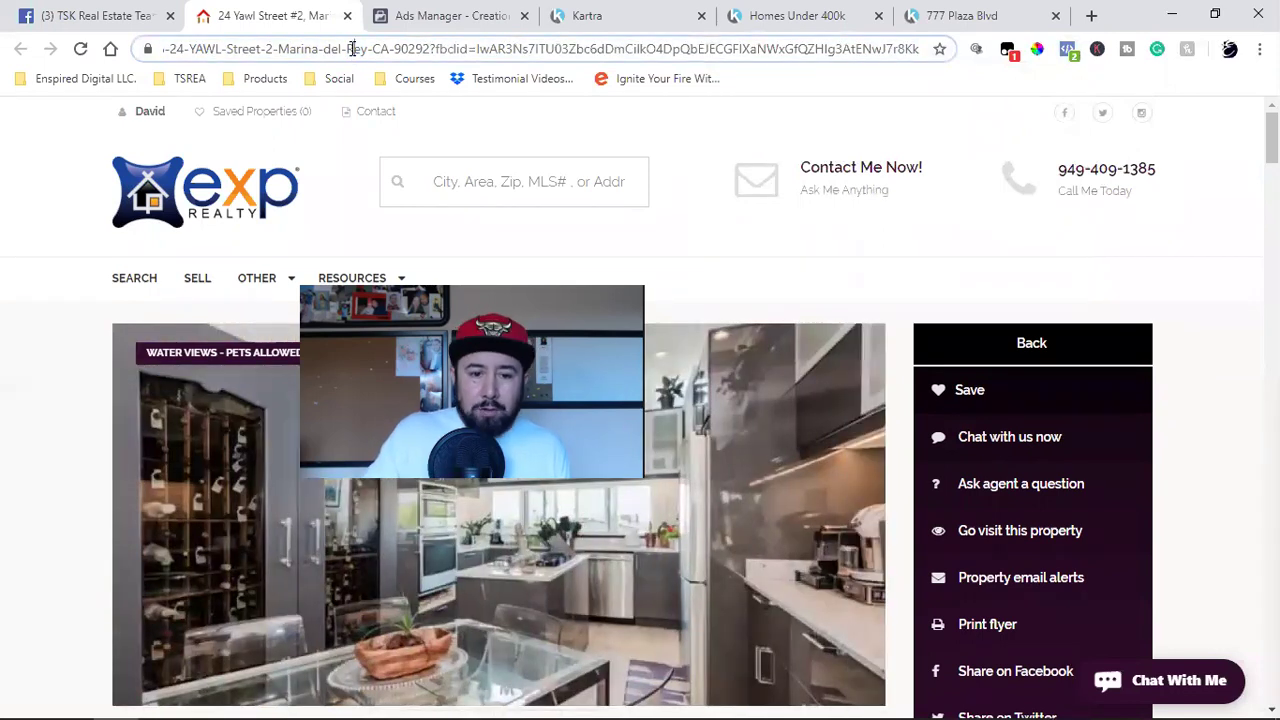
Step: Select the listing's full web address, then return to the Ads Manager campaign objective
triple_click(352, 49)
click(352, 49)
triple_click(350, 50)
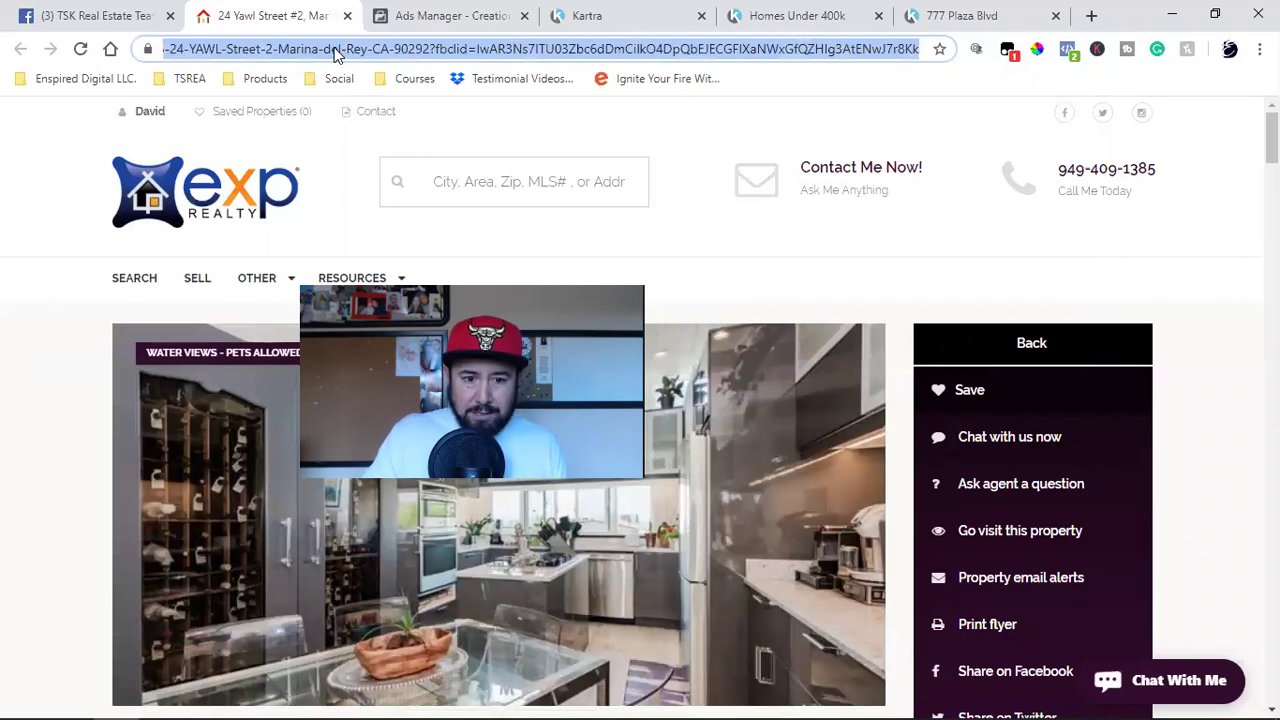
click(120, 16)
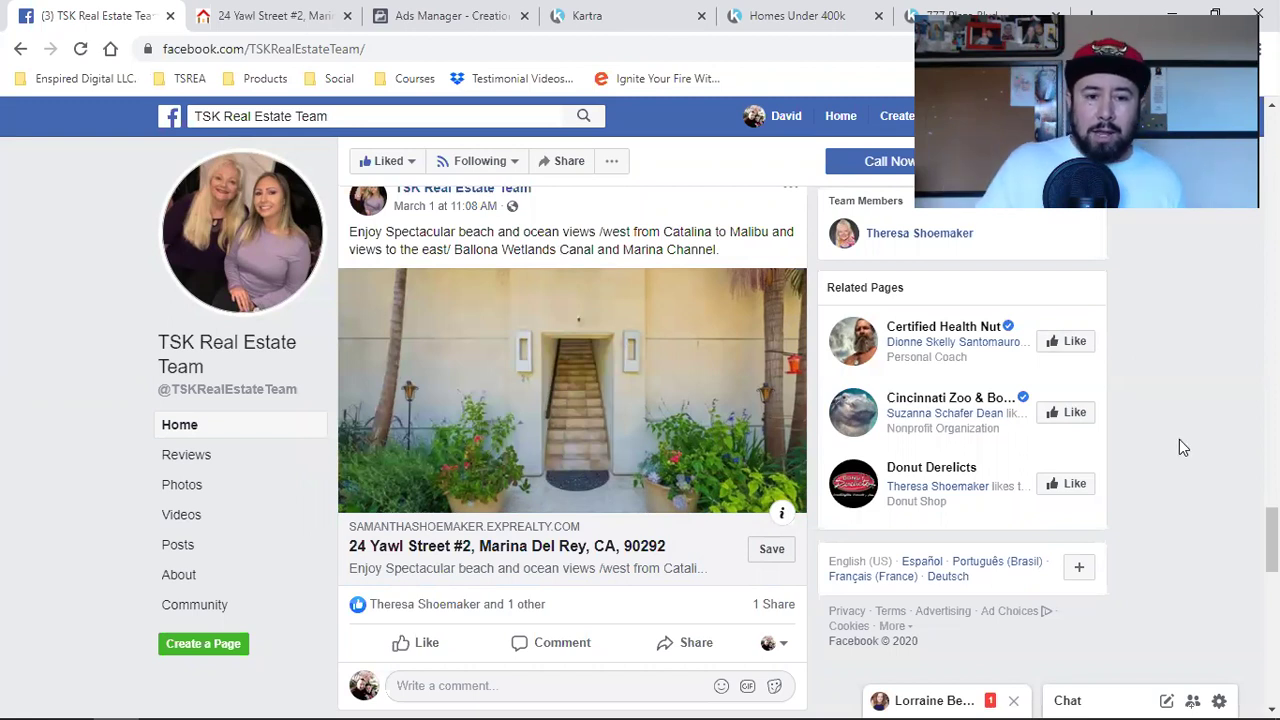
click(410, 18)
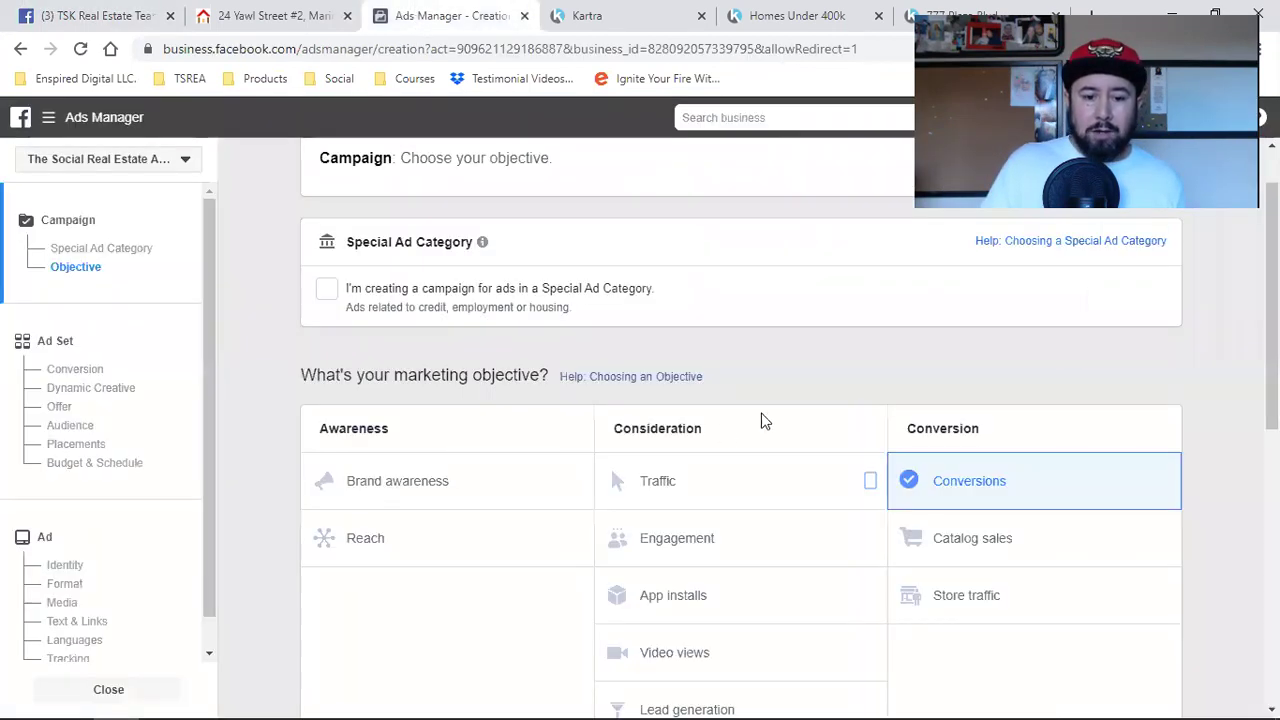